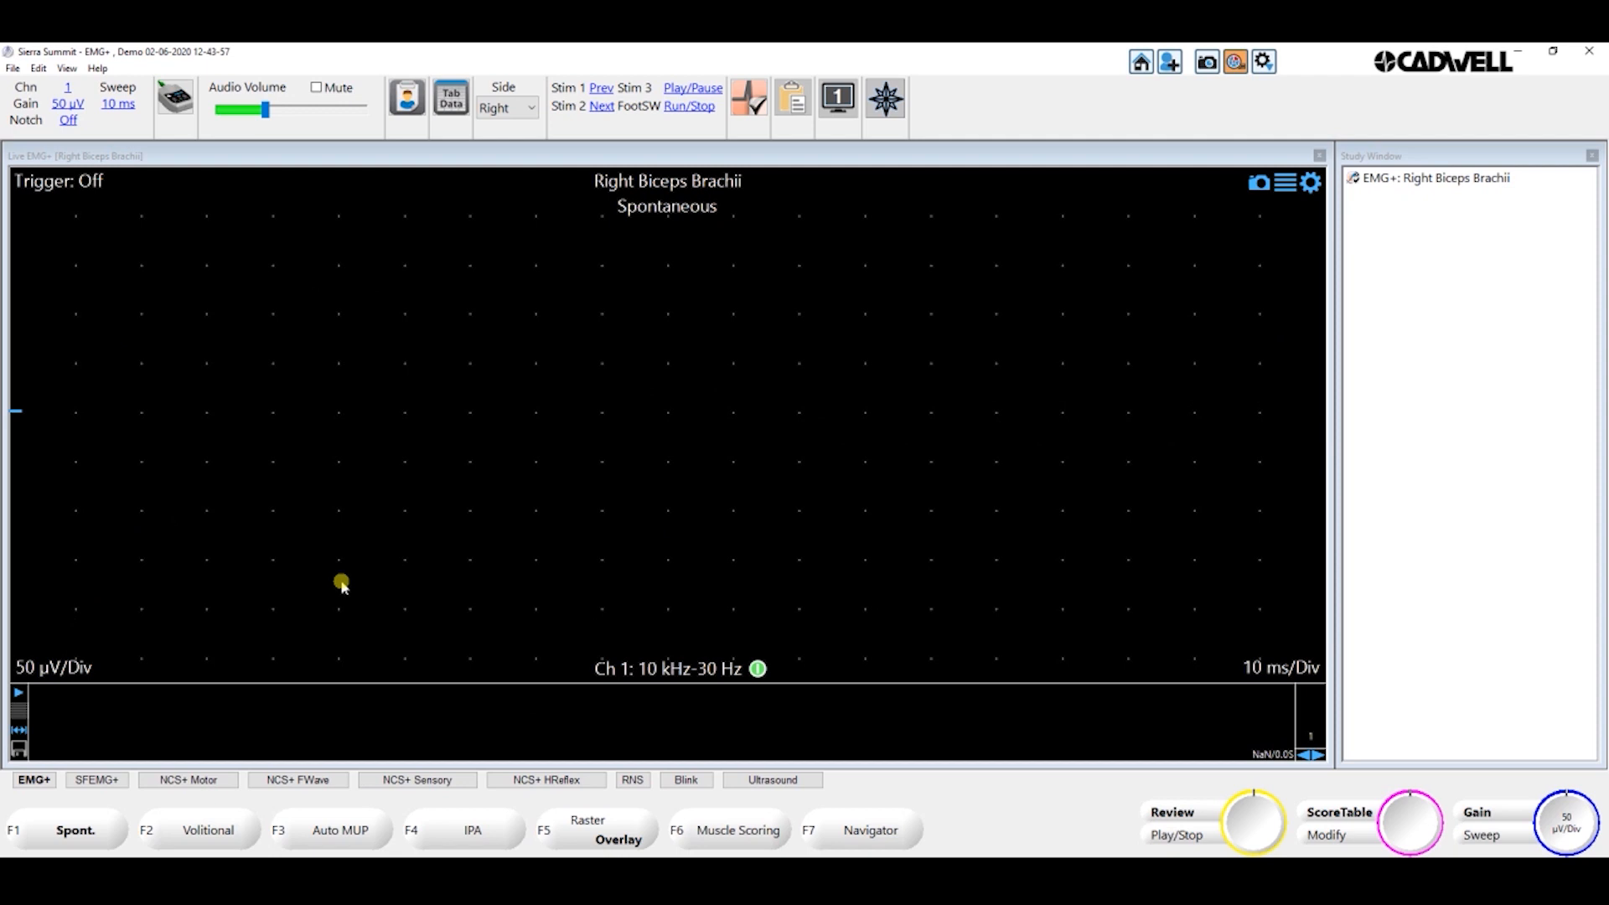
Examine the live EMG view's channel filter settings, trigger modes and display options
key("Up")
key("Left")
left_click(665, 676)
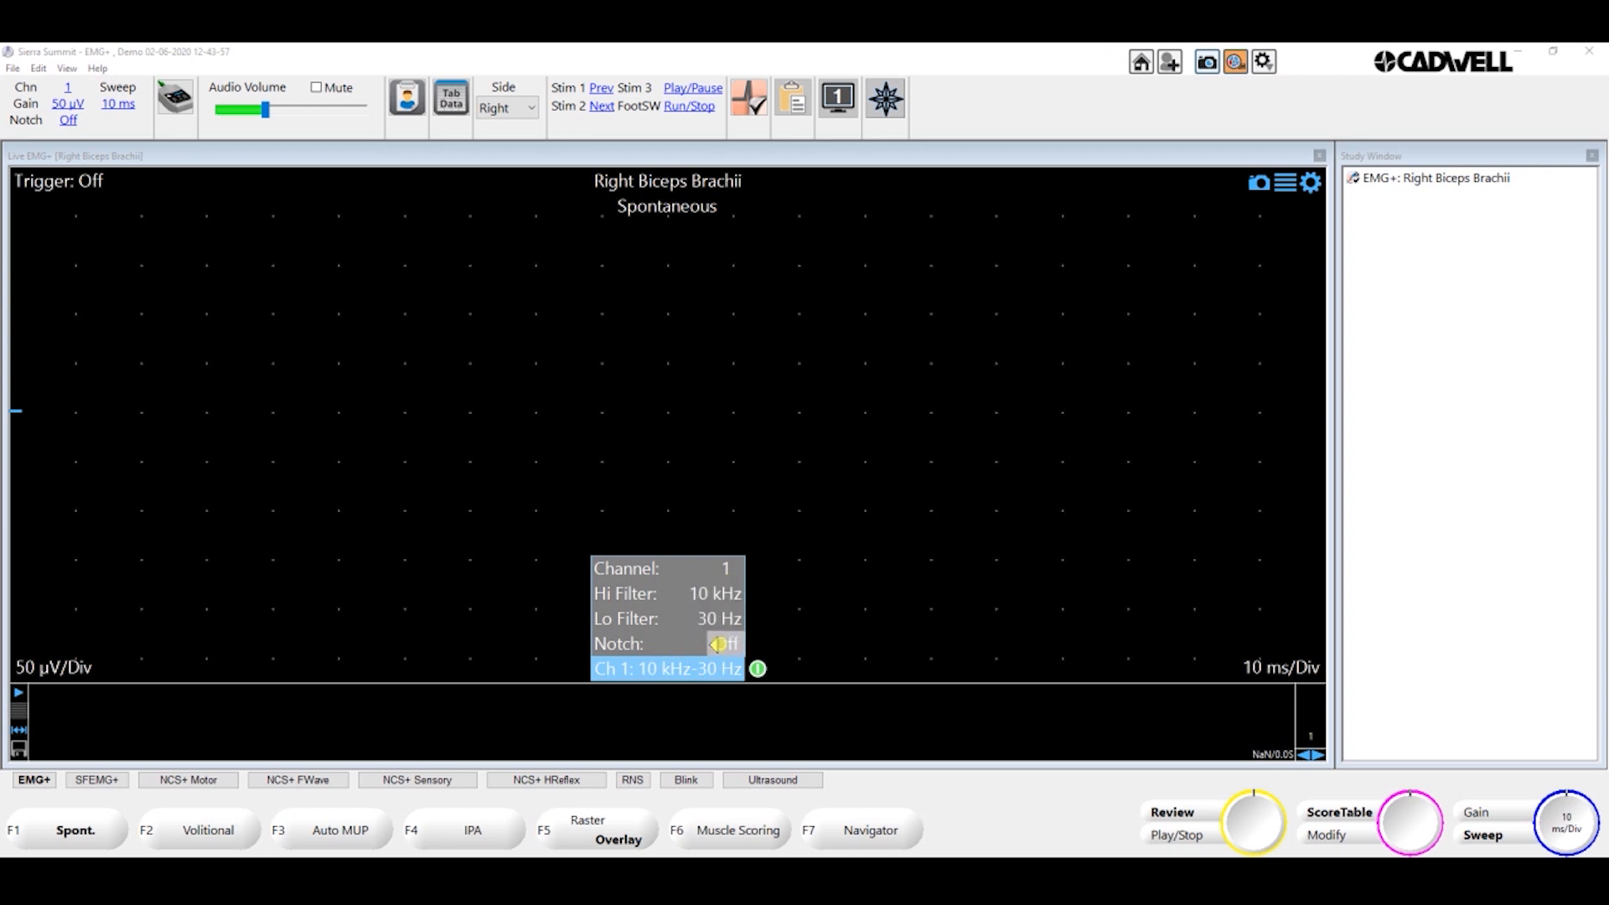
left_click(260, 635)
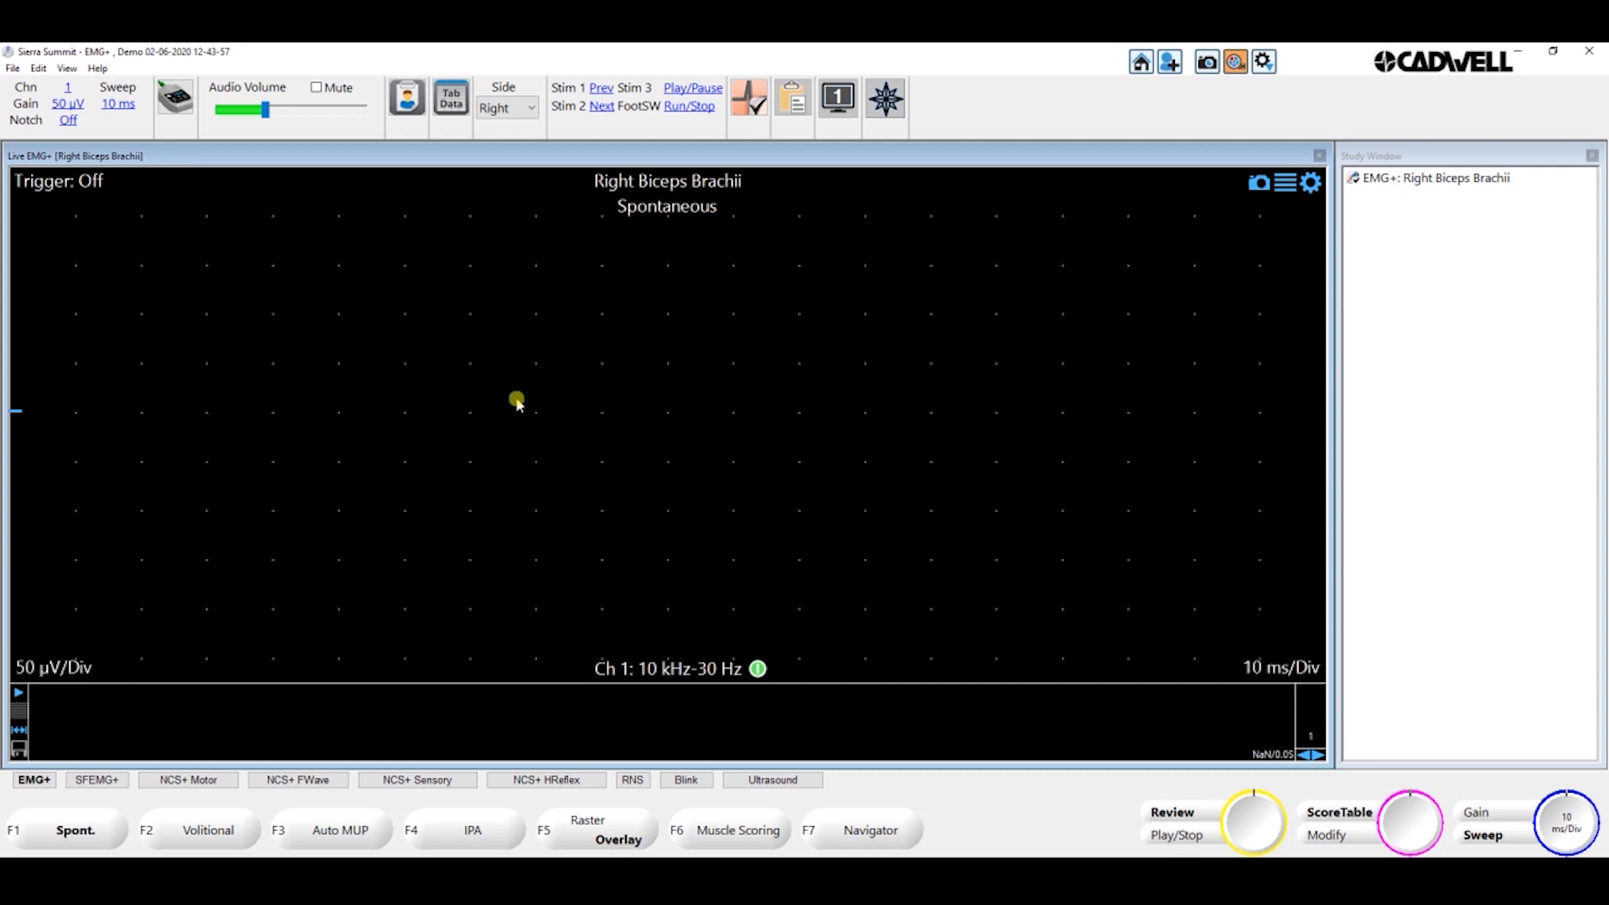
left_click(65, 186)
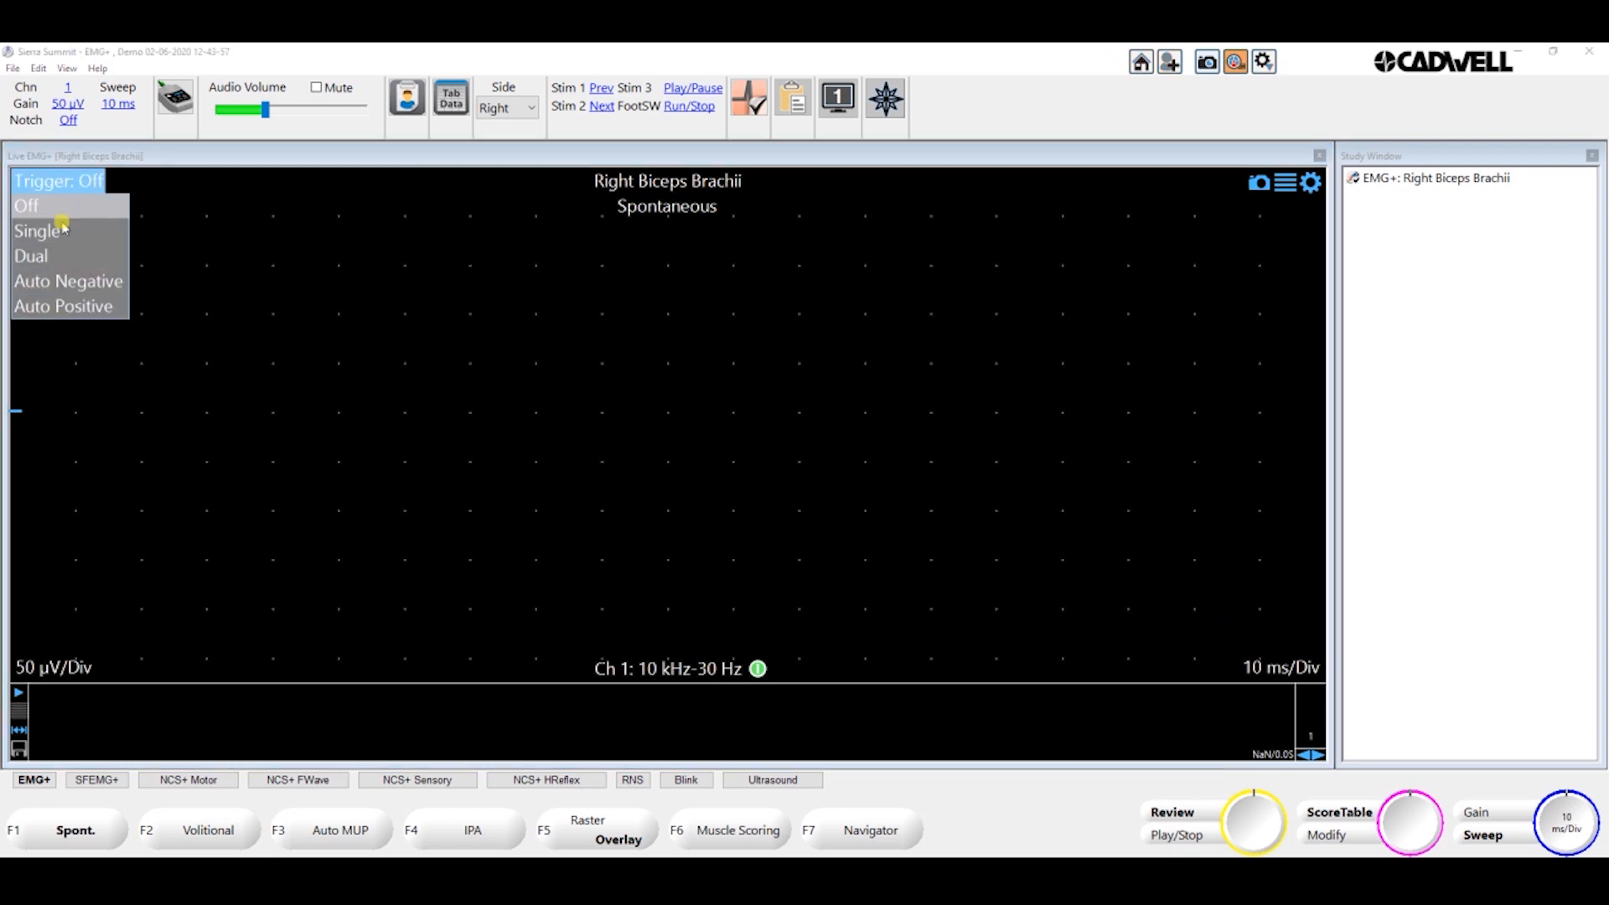
left_click(285, 289)
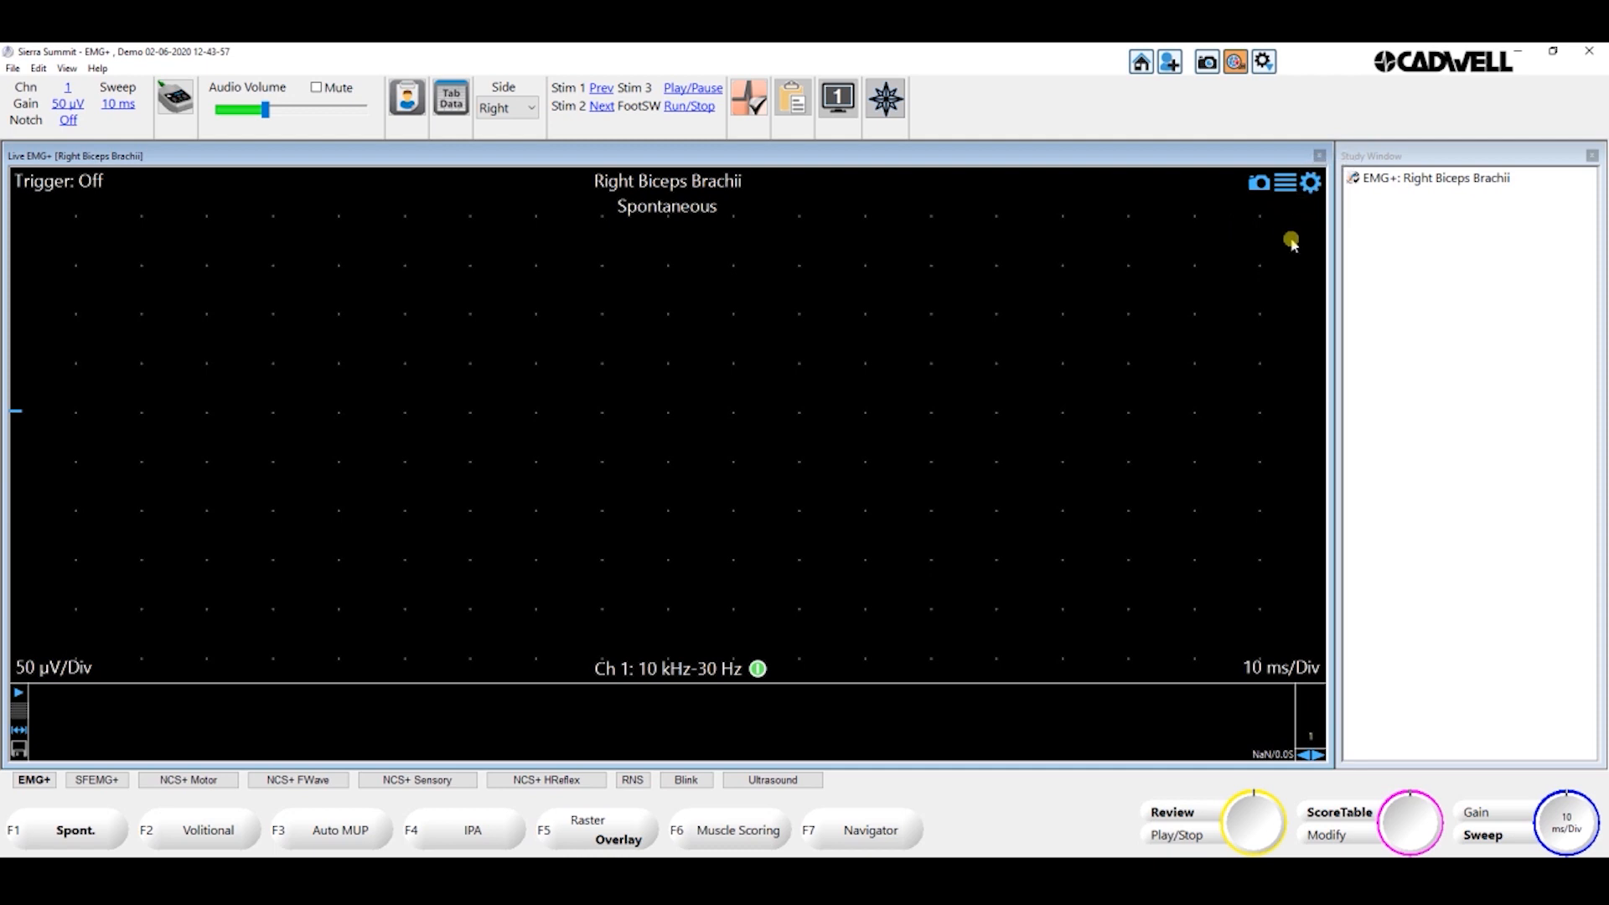
left_click(1310, 183)
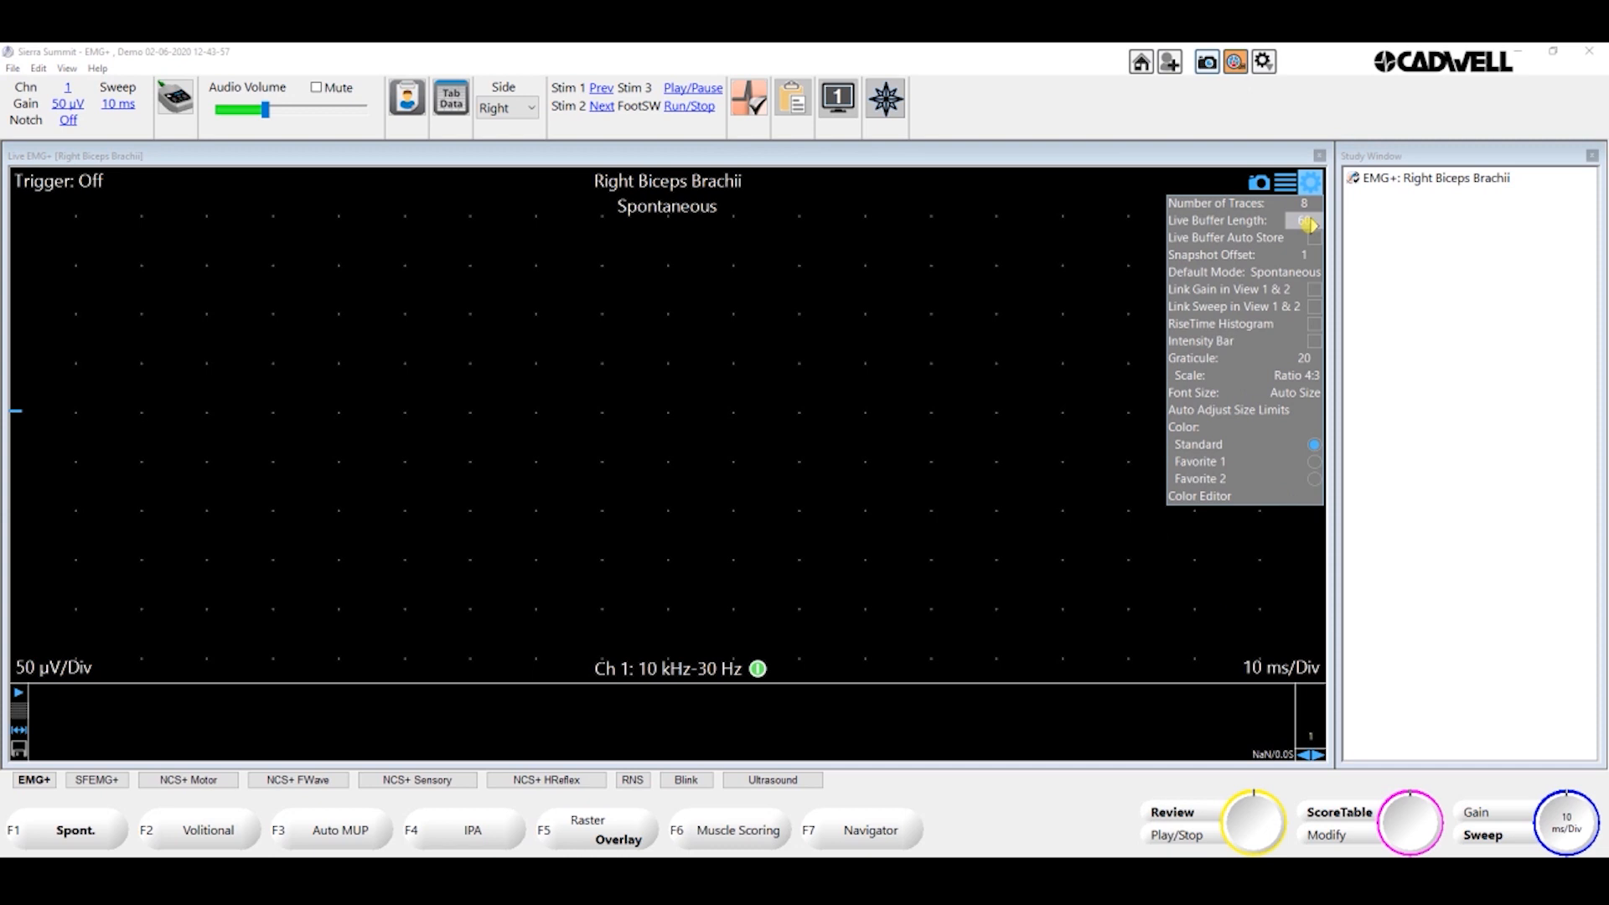
left_click(1113, 238)
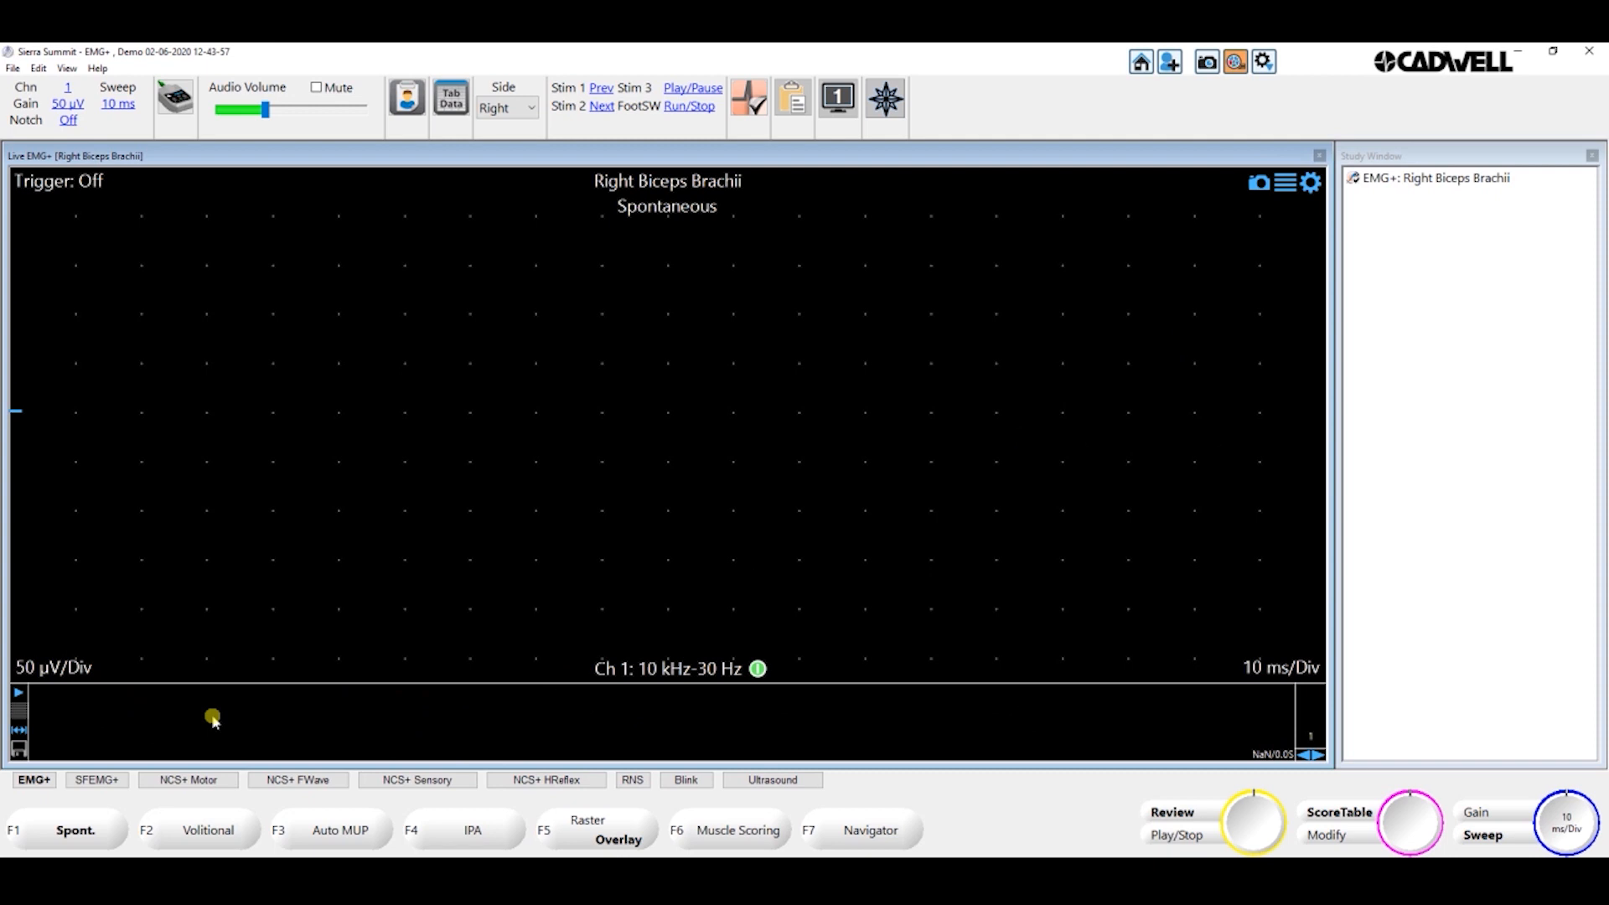
Record spontaneous EMG from the right biceps brachii, stop, and replay the buffer from about 1.5 s
key("space")
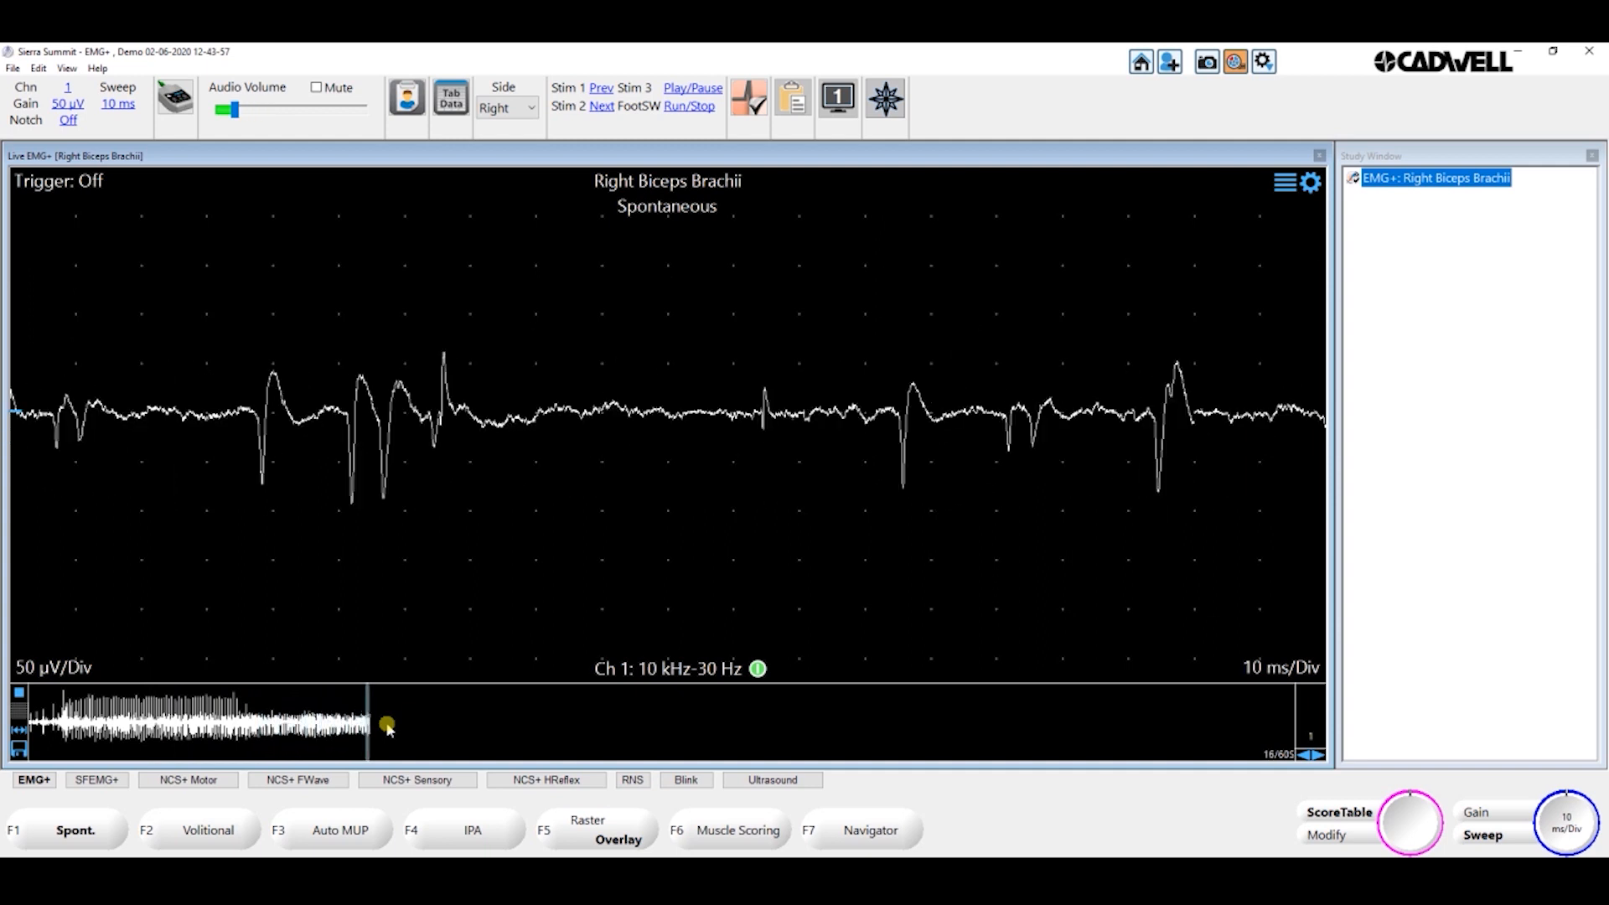
key("space")
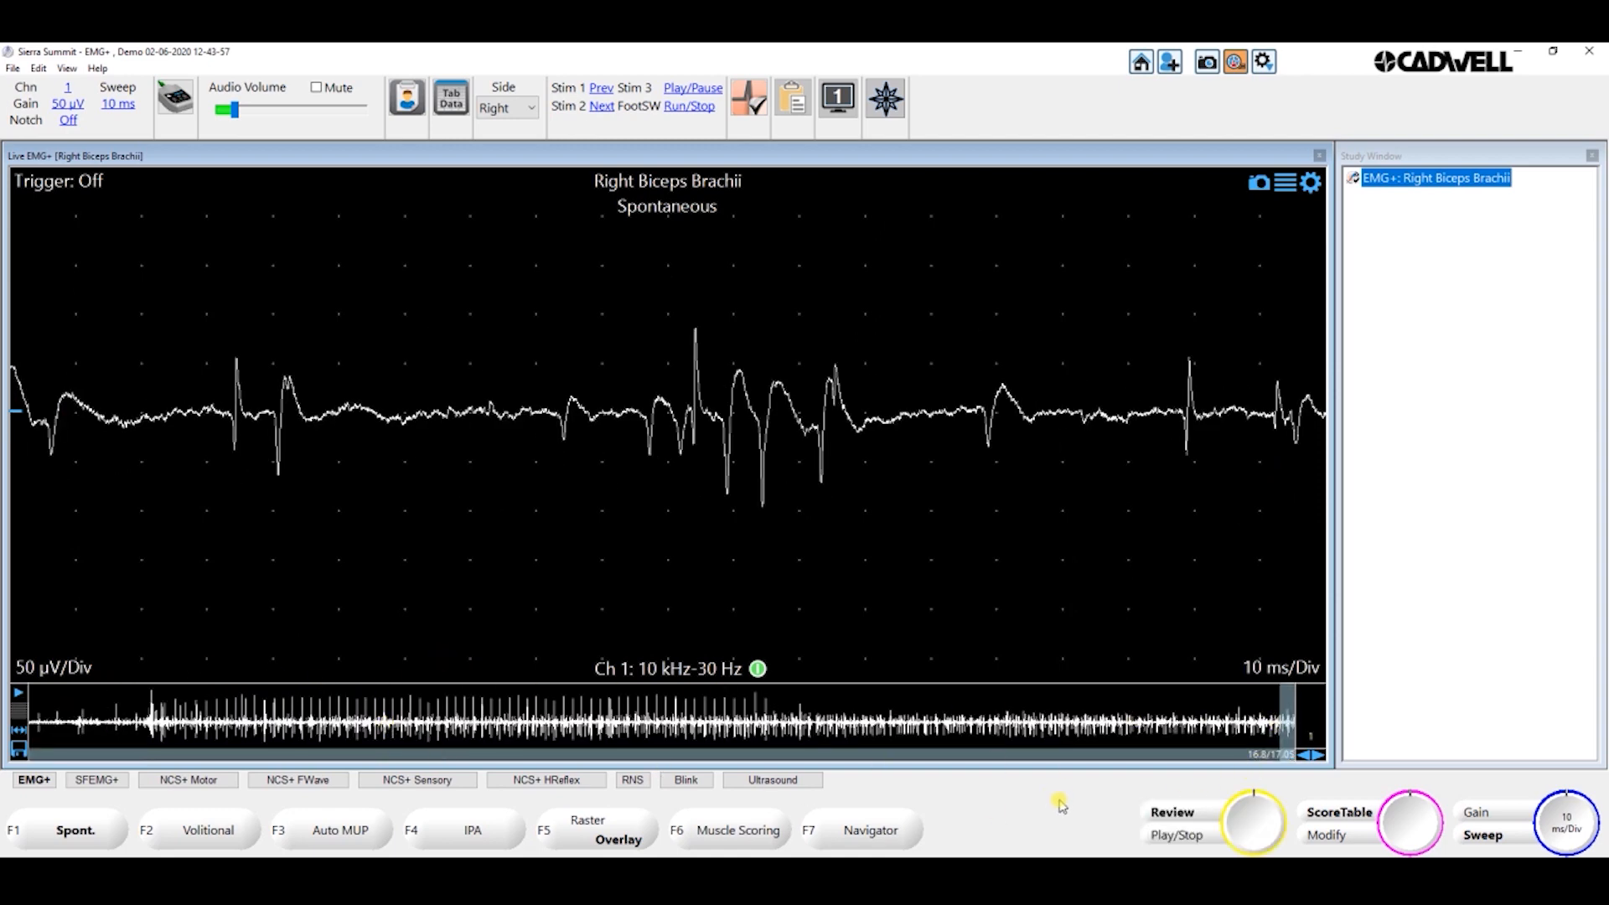
scroll(1061, 807, "up", 20)
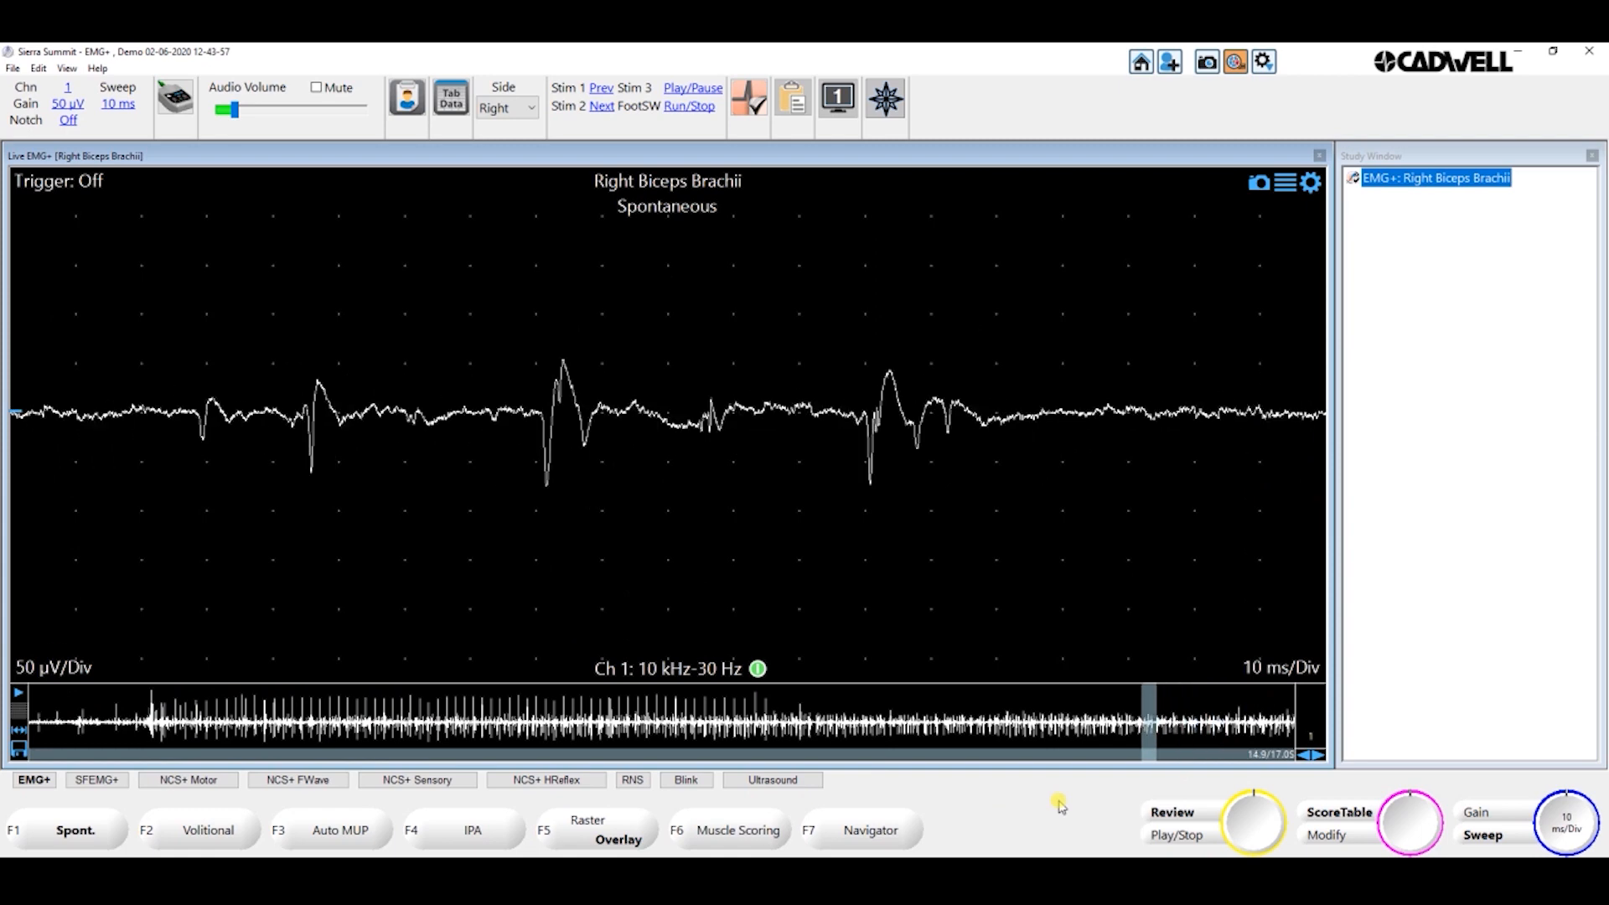
scroll(1060, 806, "up", 1)
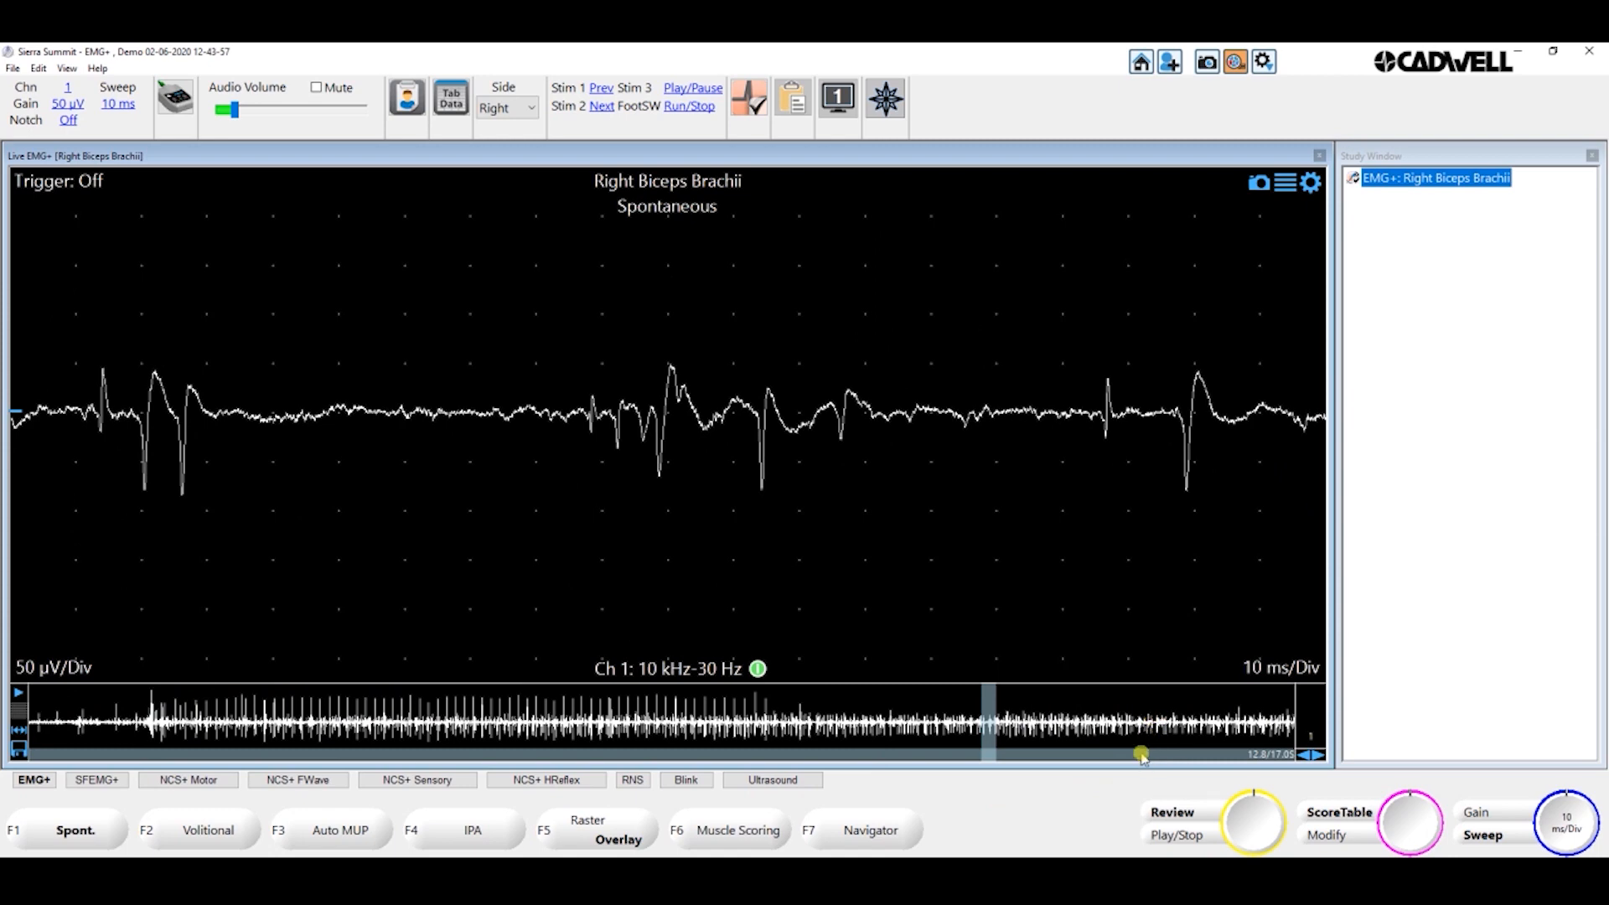
left_click_drag(1135, 754, 159, 754)
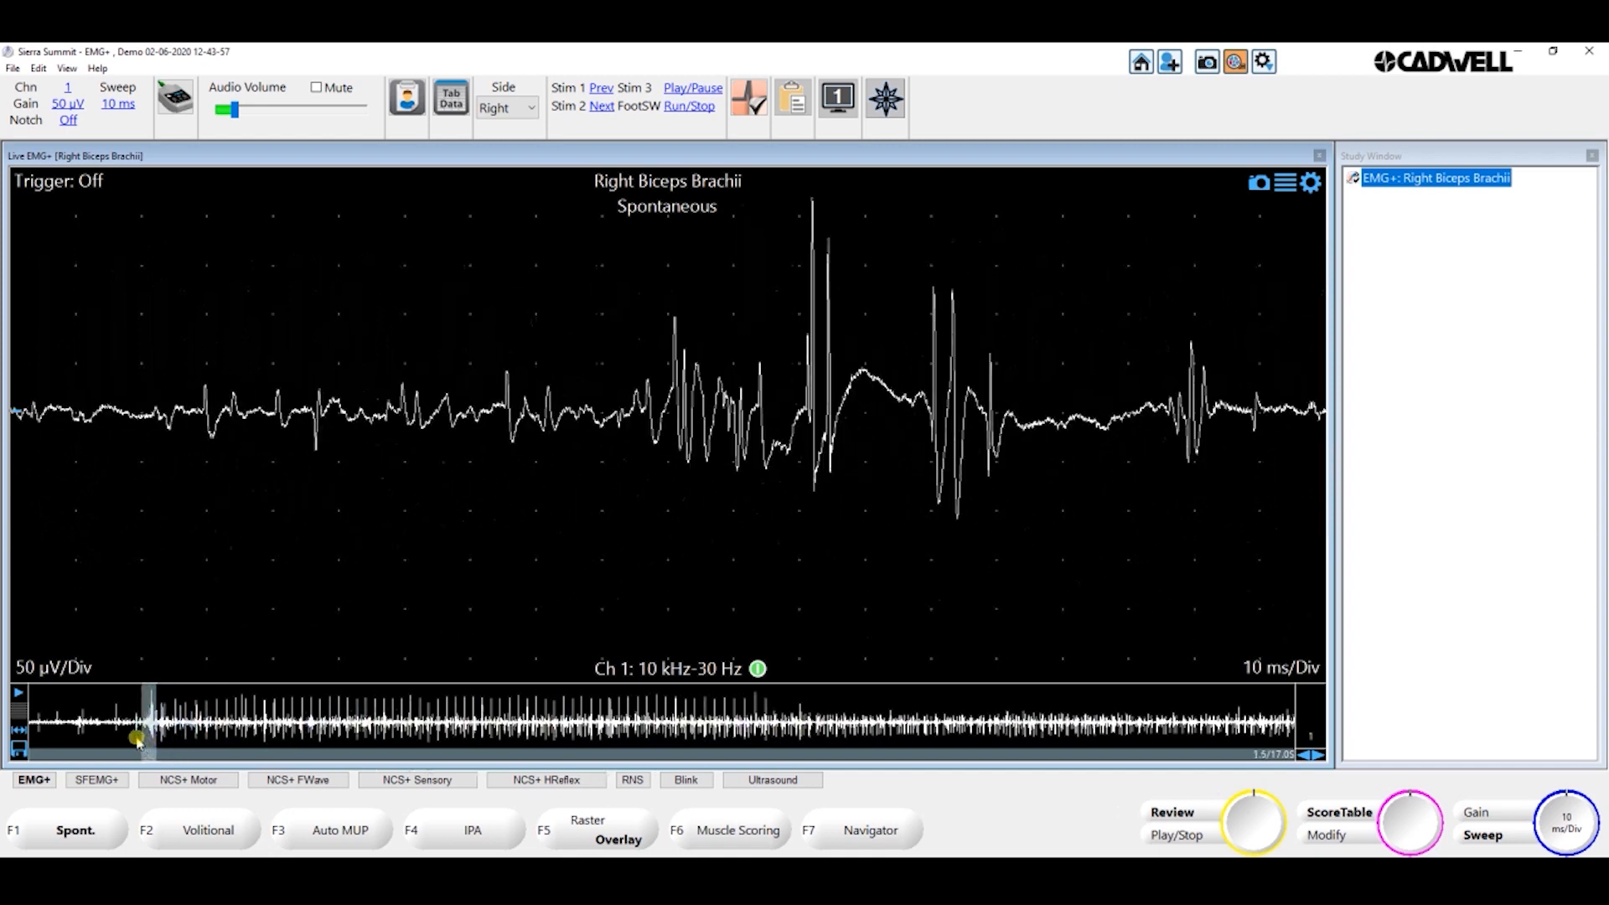
left_click(21, 699)
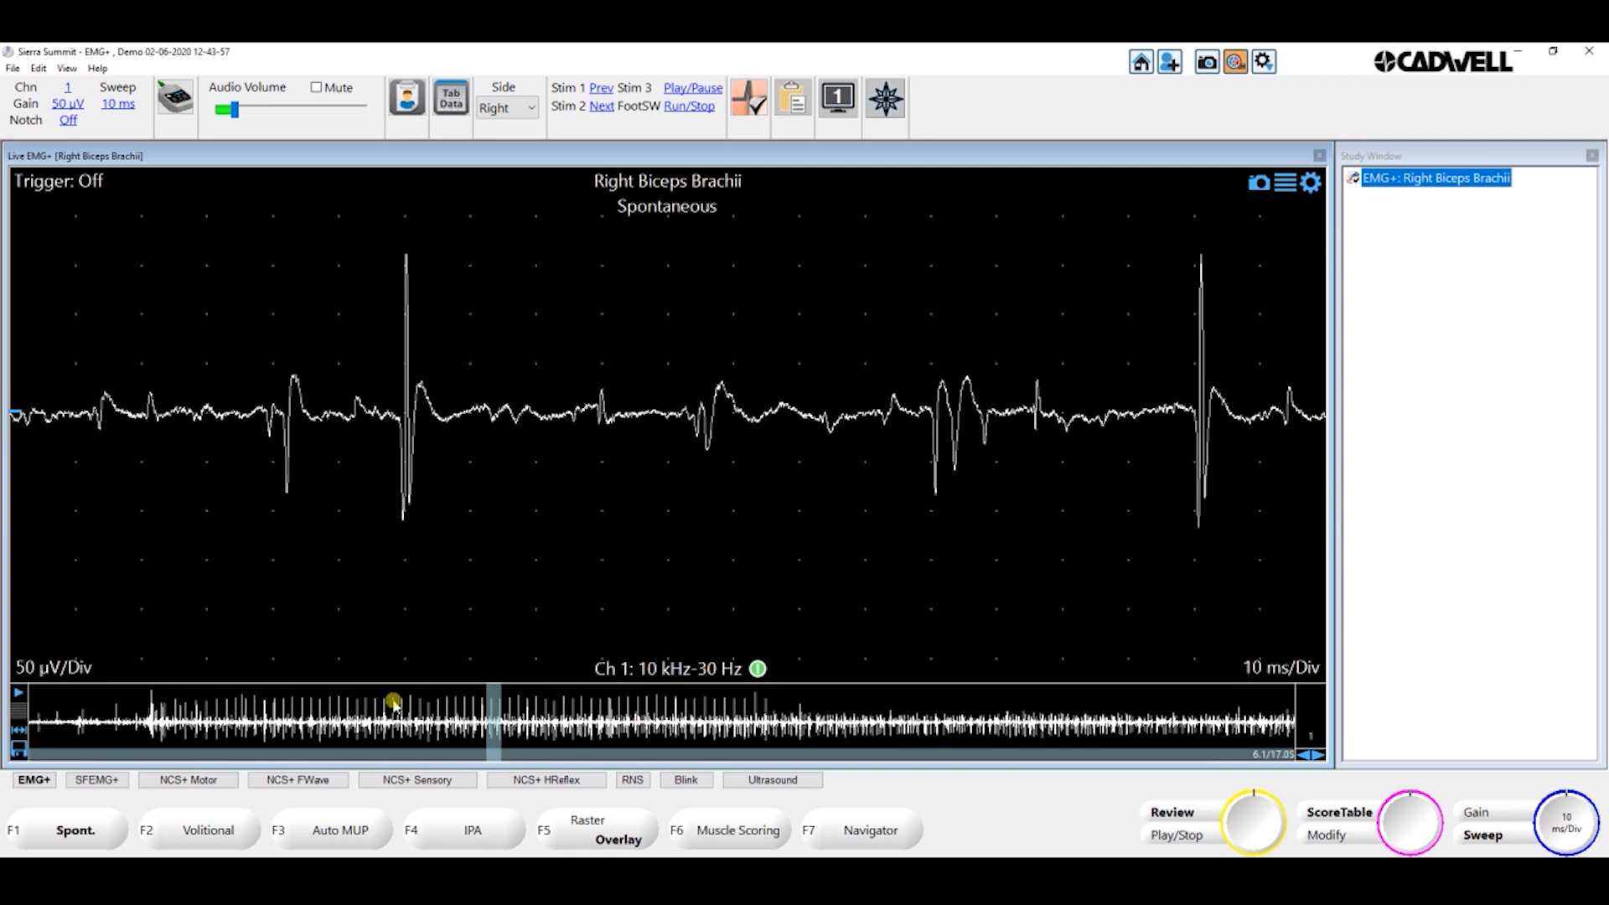
Zoom in on a section of the recorded buffer about 4.1 s long and crop the buffer to it
mouse_move(171, 693)
left_mouse_down()
mouse_move(277, 724)
mouse_move(476, 747)
mouse_move(463, 743)
left_mouse_up()
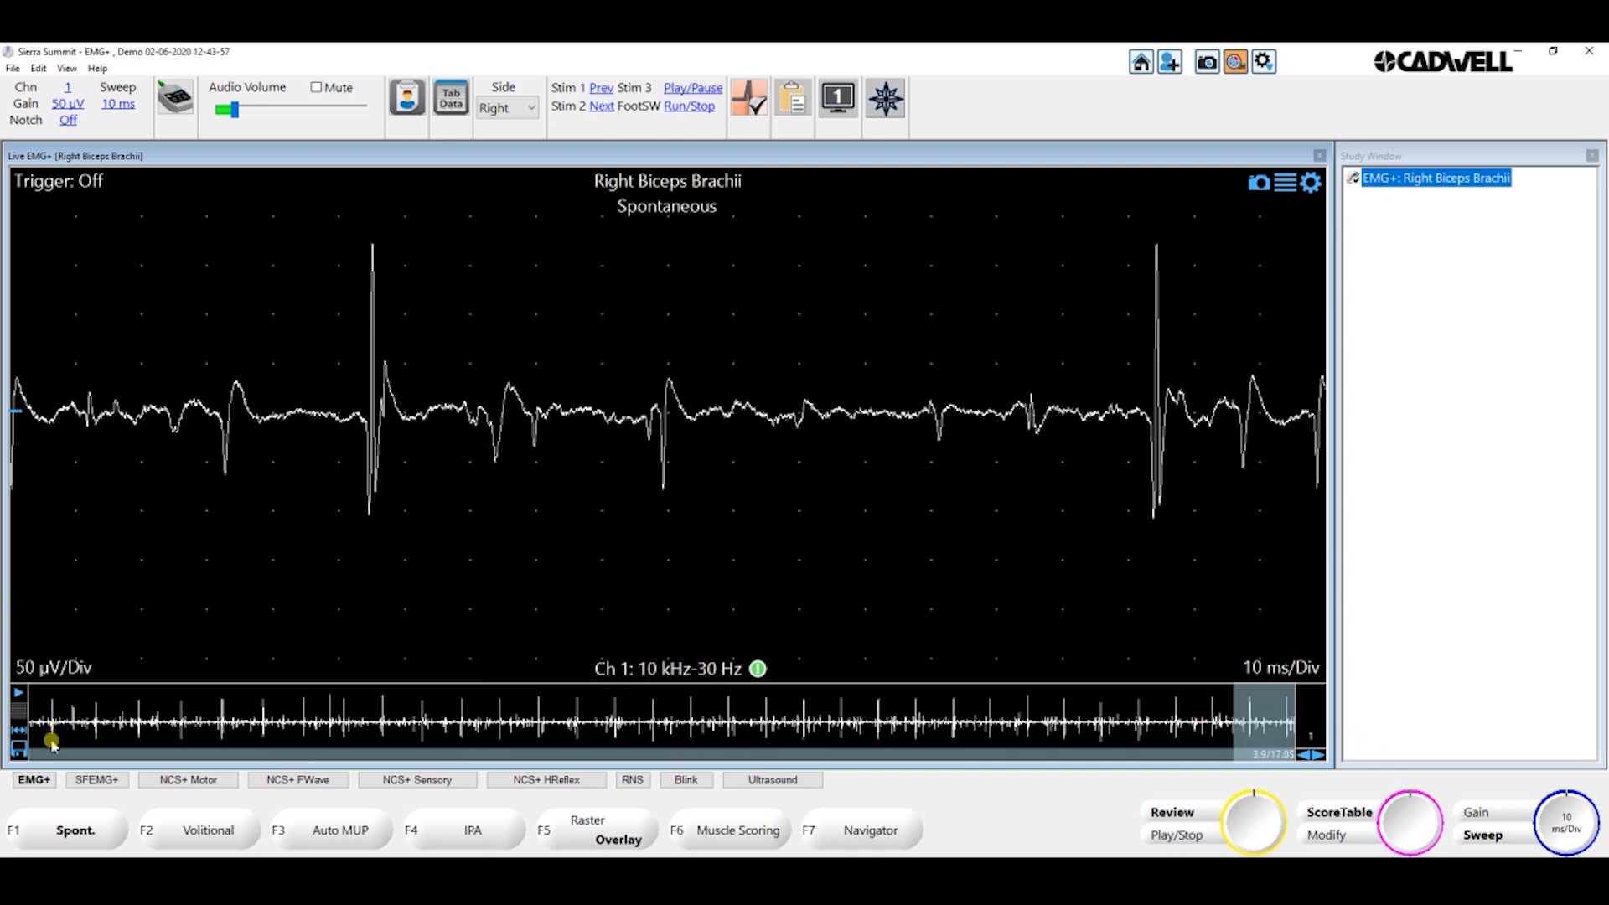
right_click(325, 718)
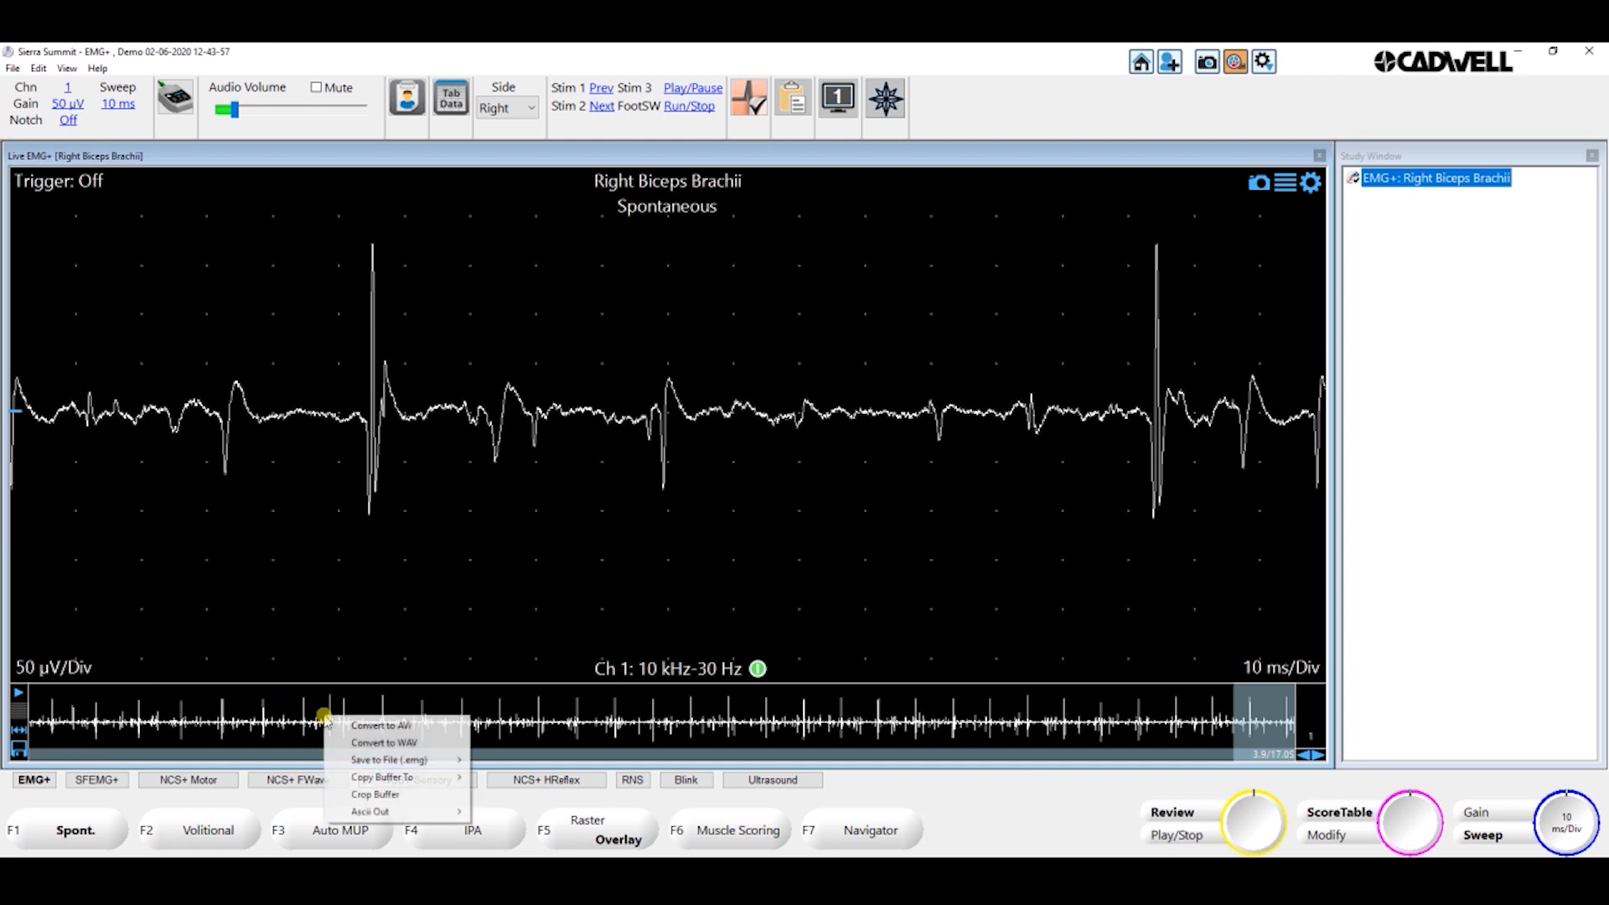
left_click(394, 796)
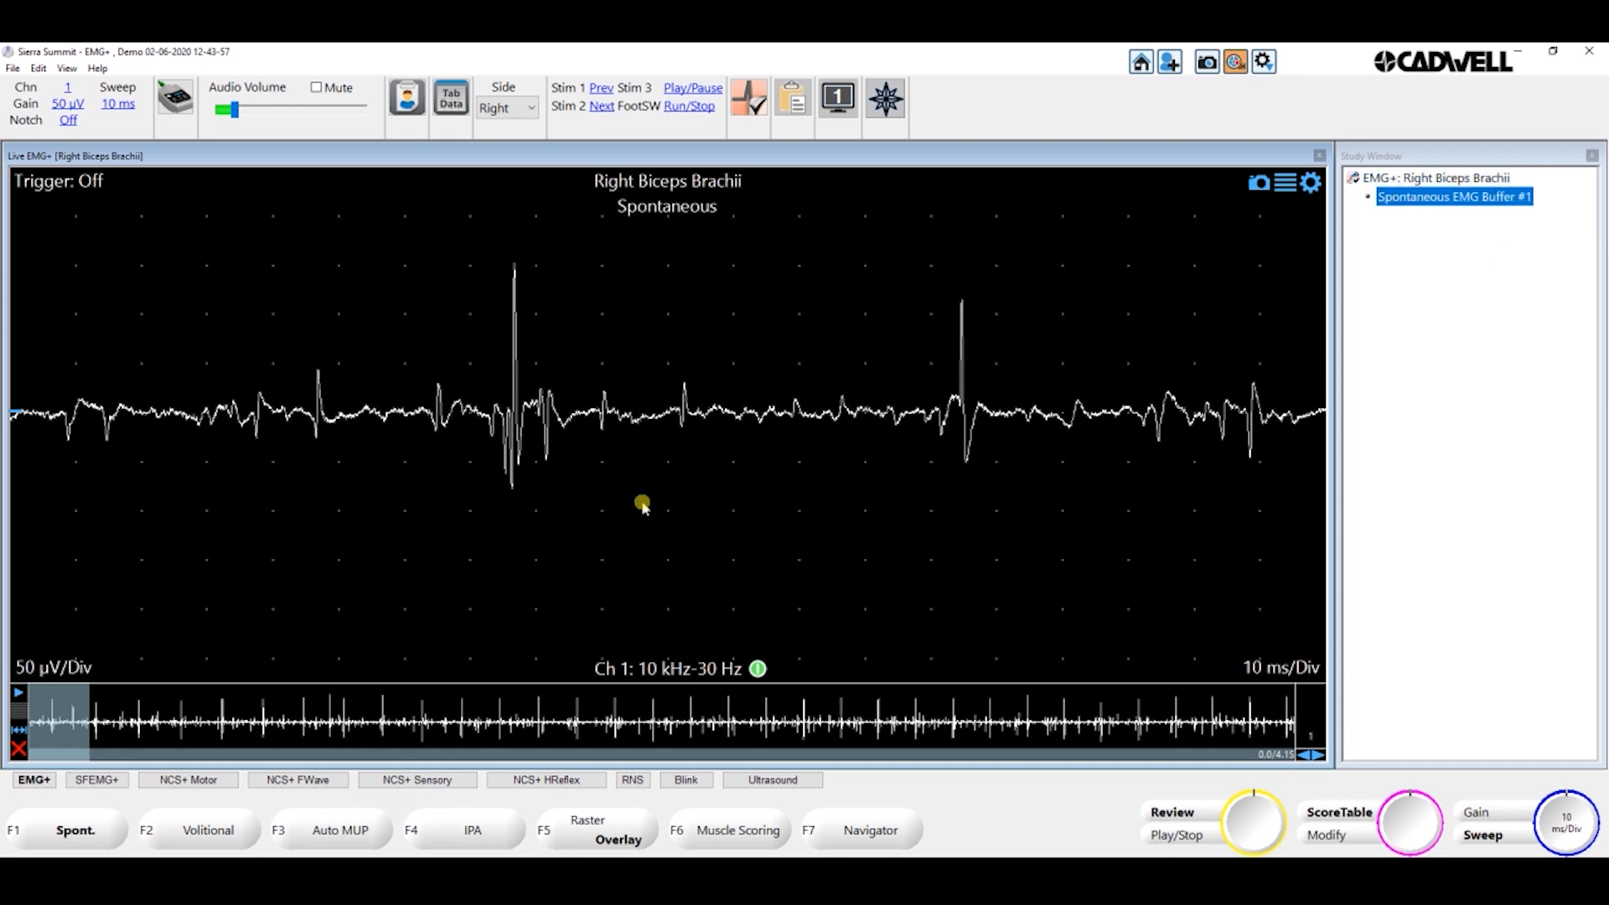
Record a second spontaneous EMG buffer and take a snapshot of the large spike at about 4.8 s
key("space")
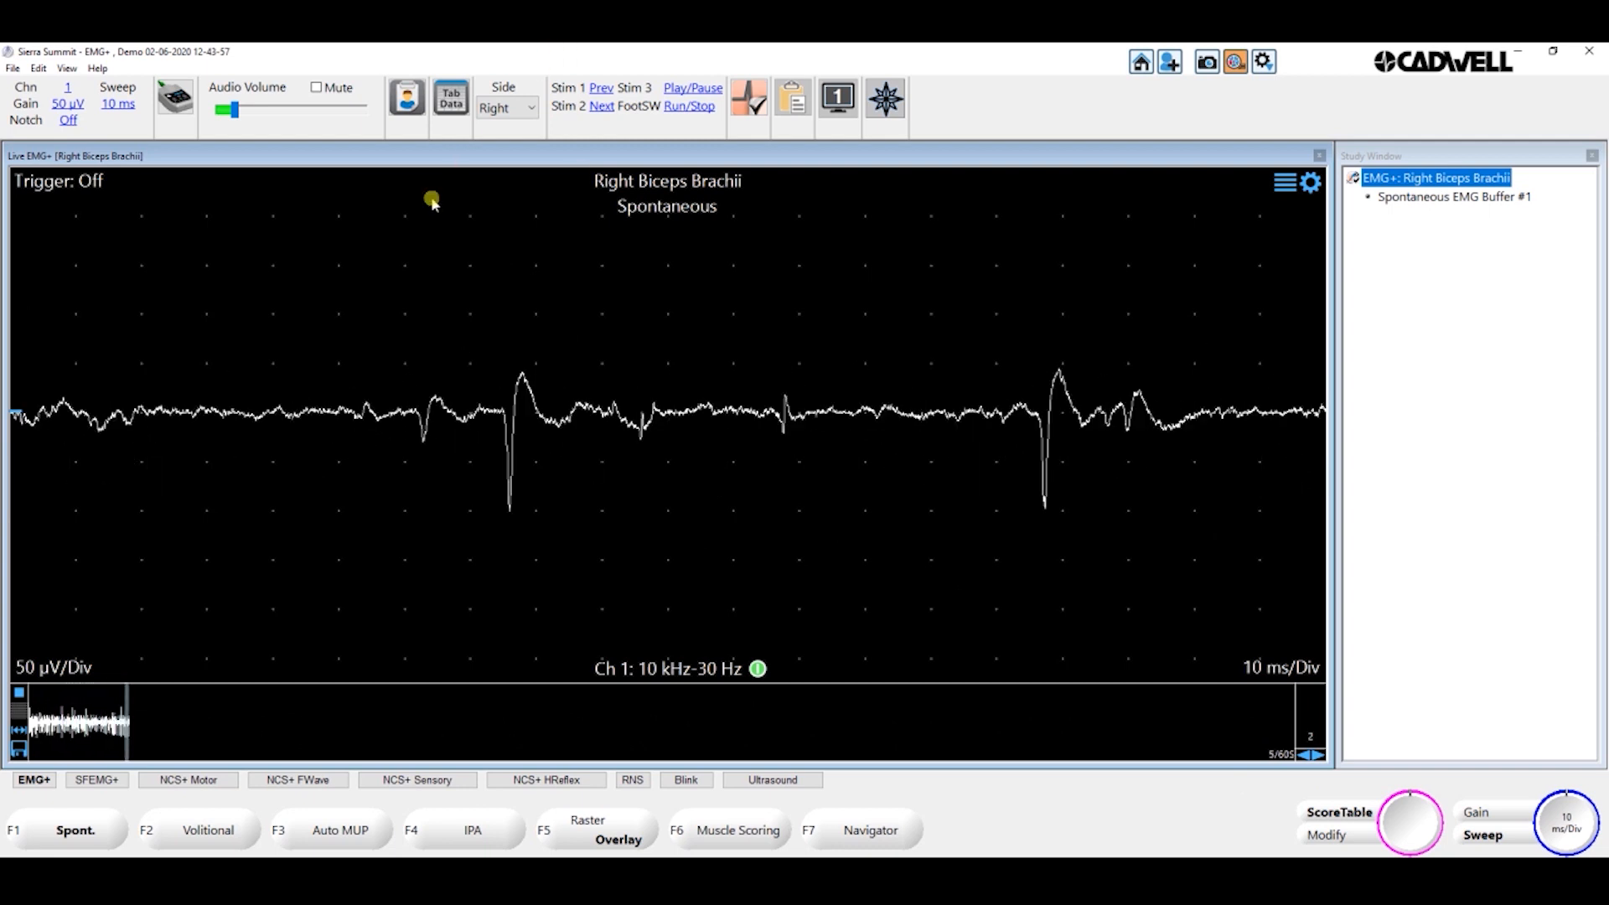
left_click(262, 723)
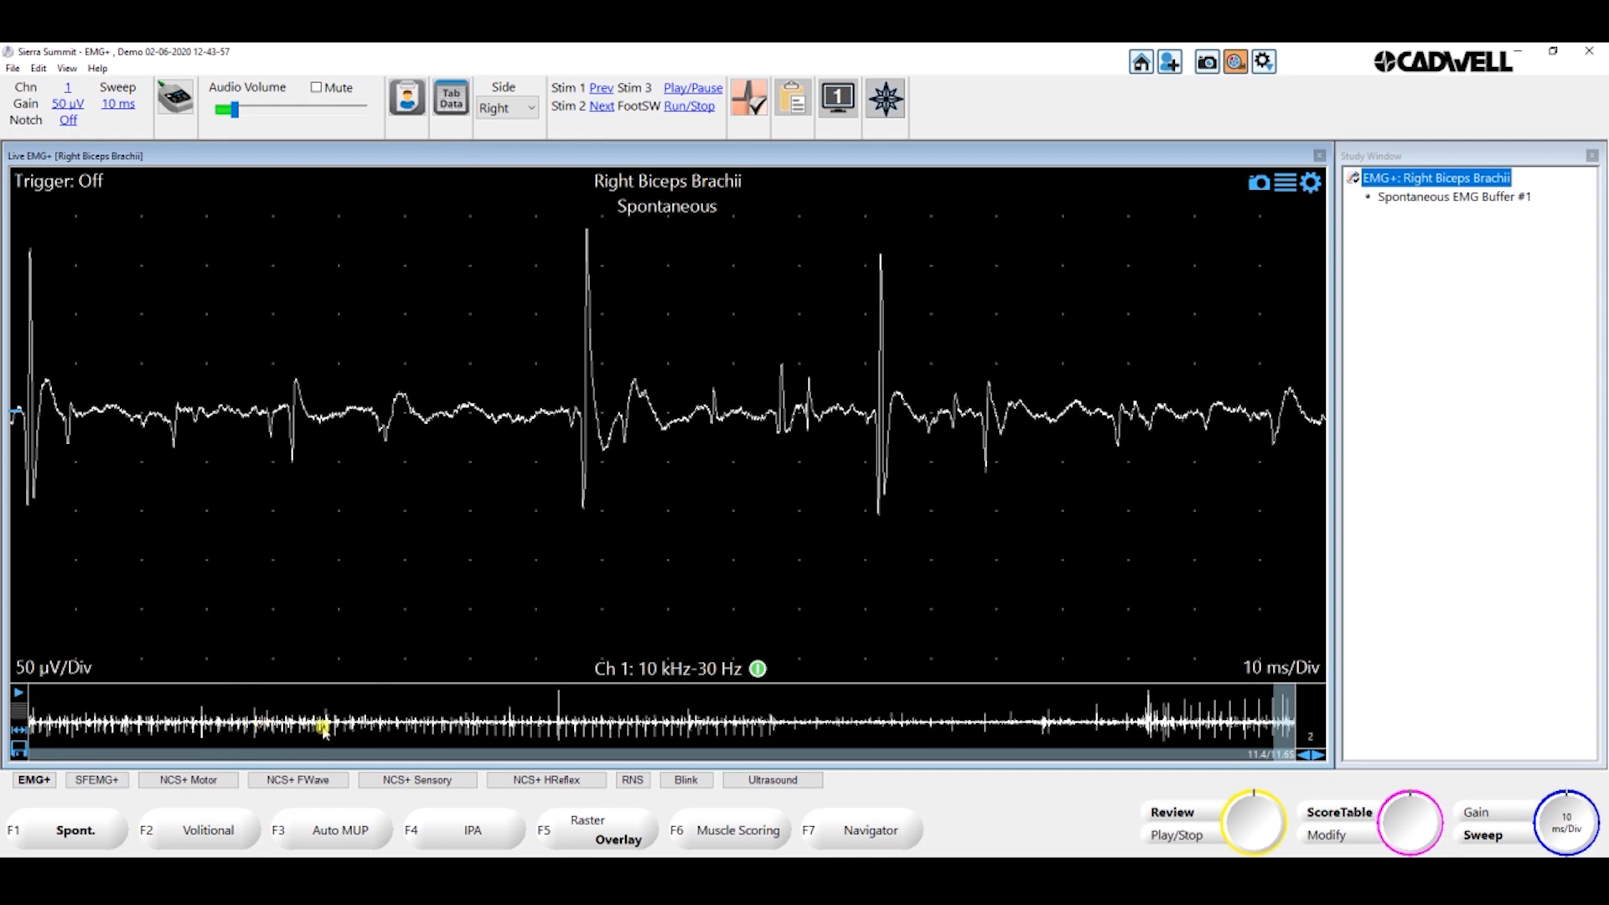
left_click(559, 726)
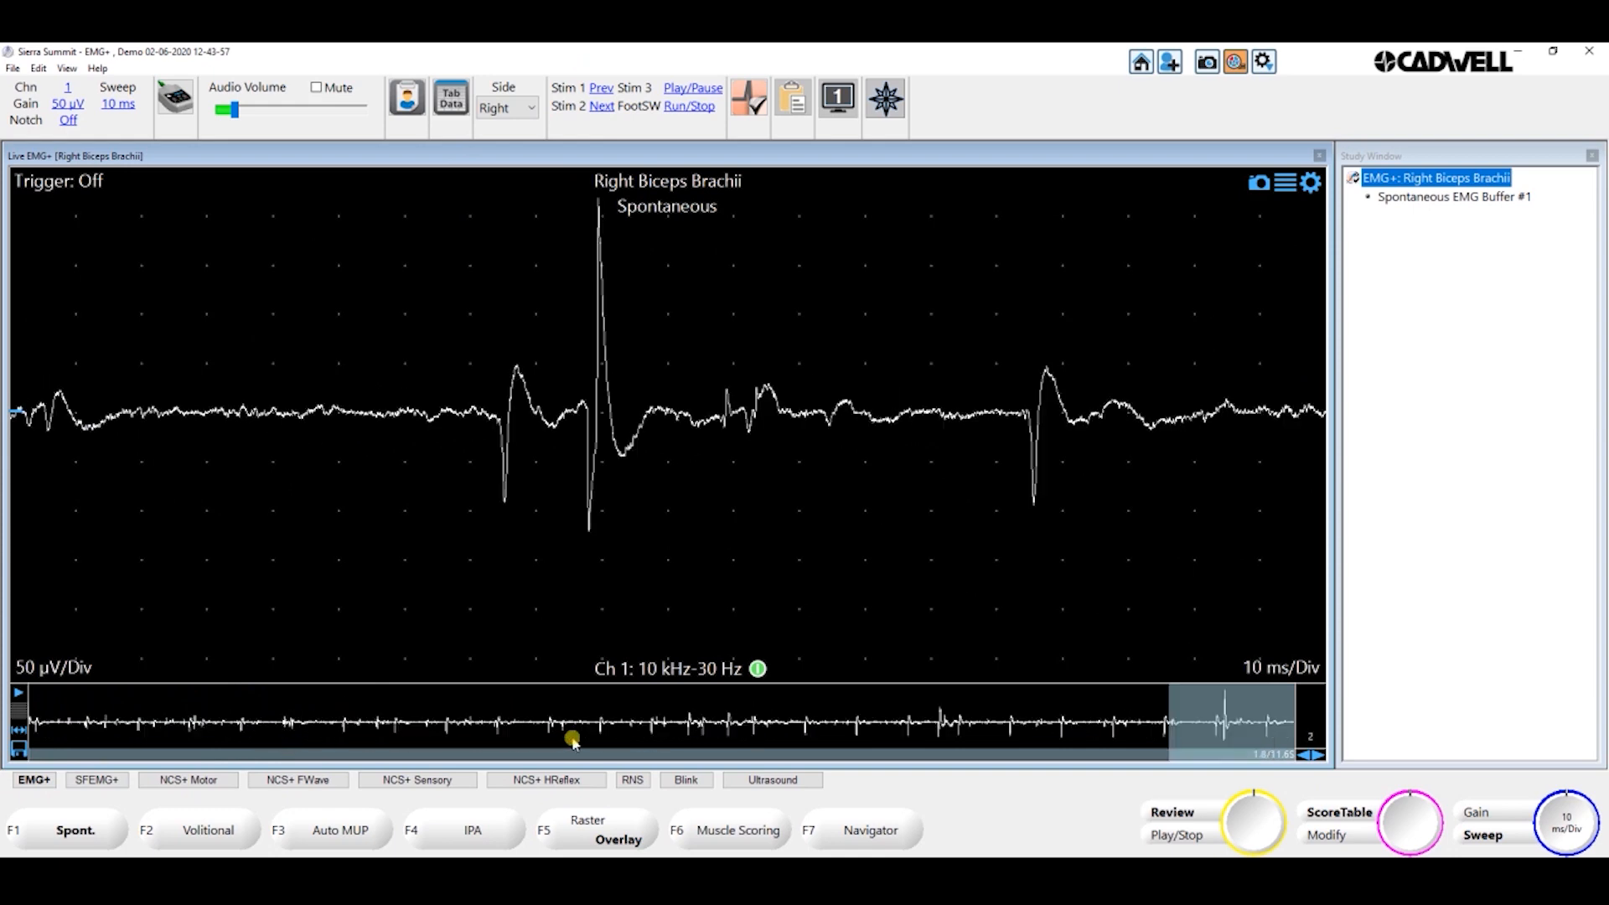
left_click(20, 735)
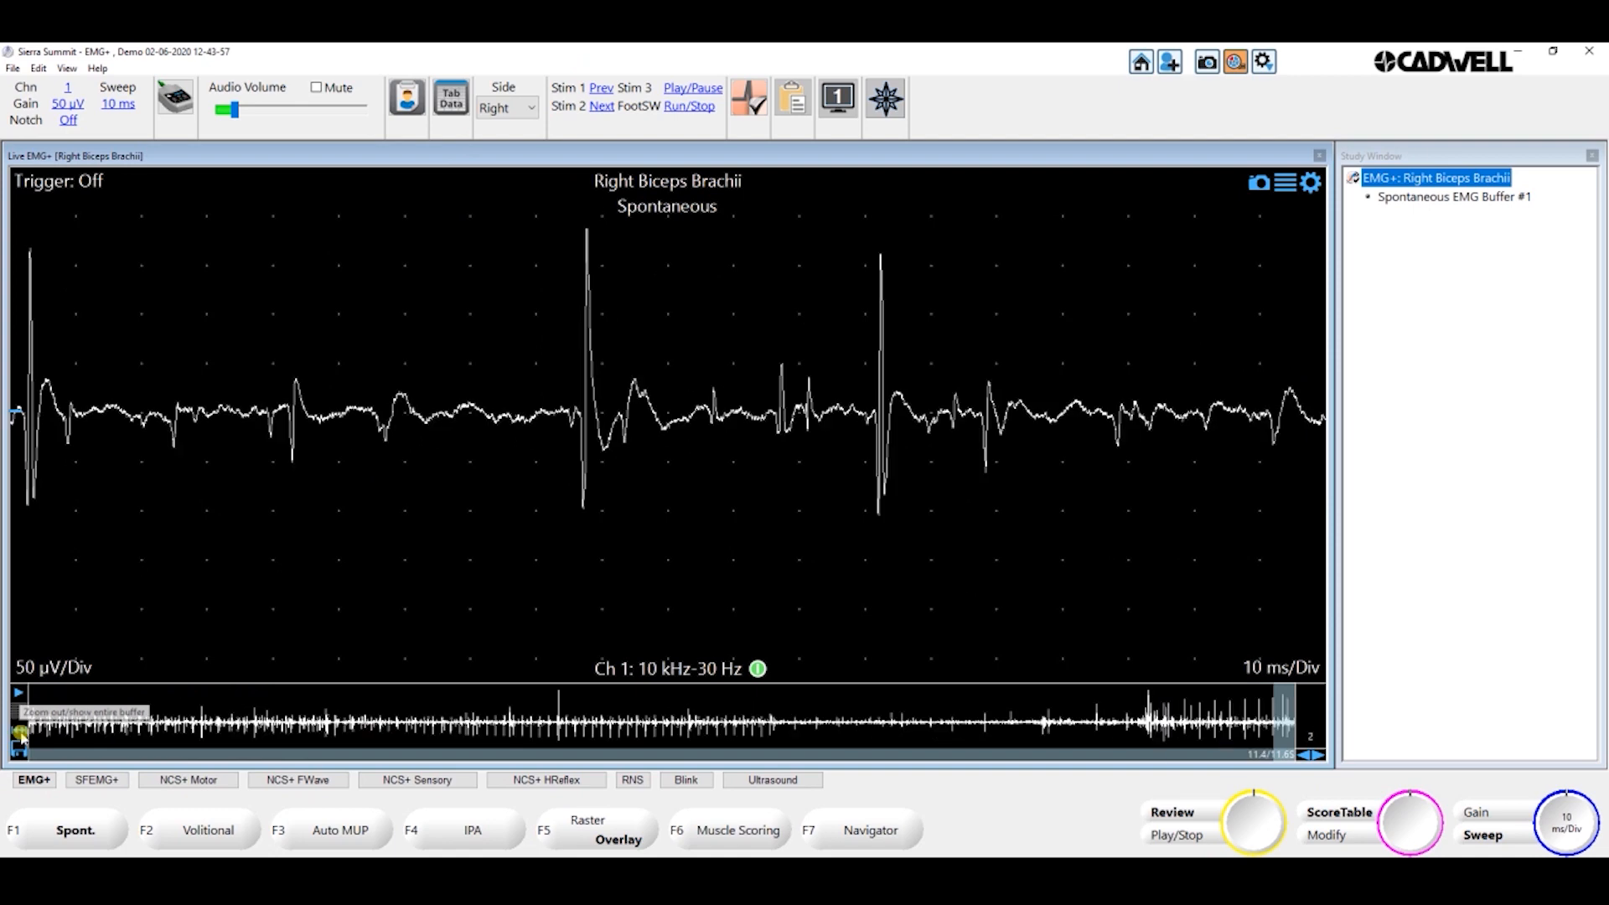
left_click(562, 754)
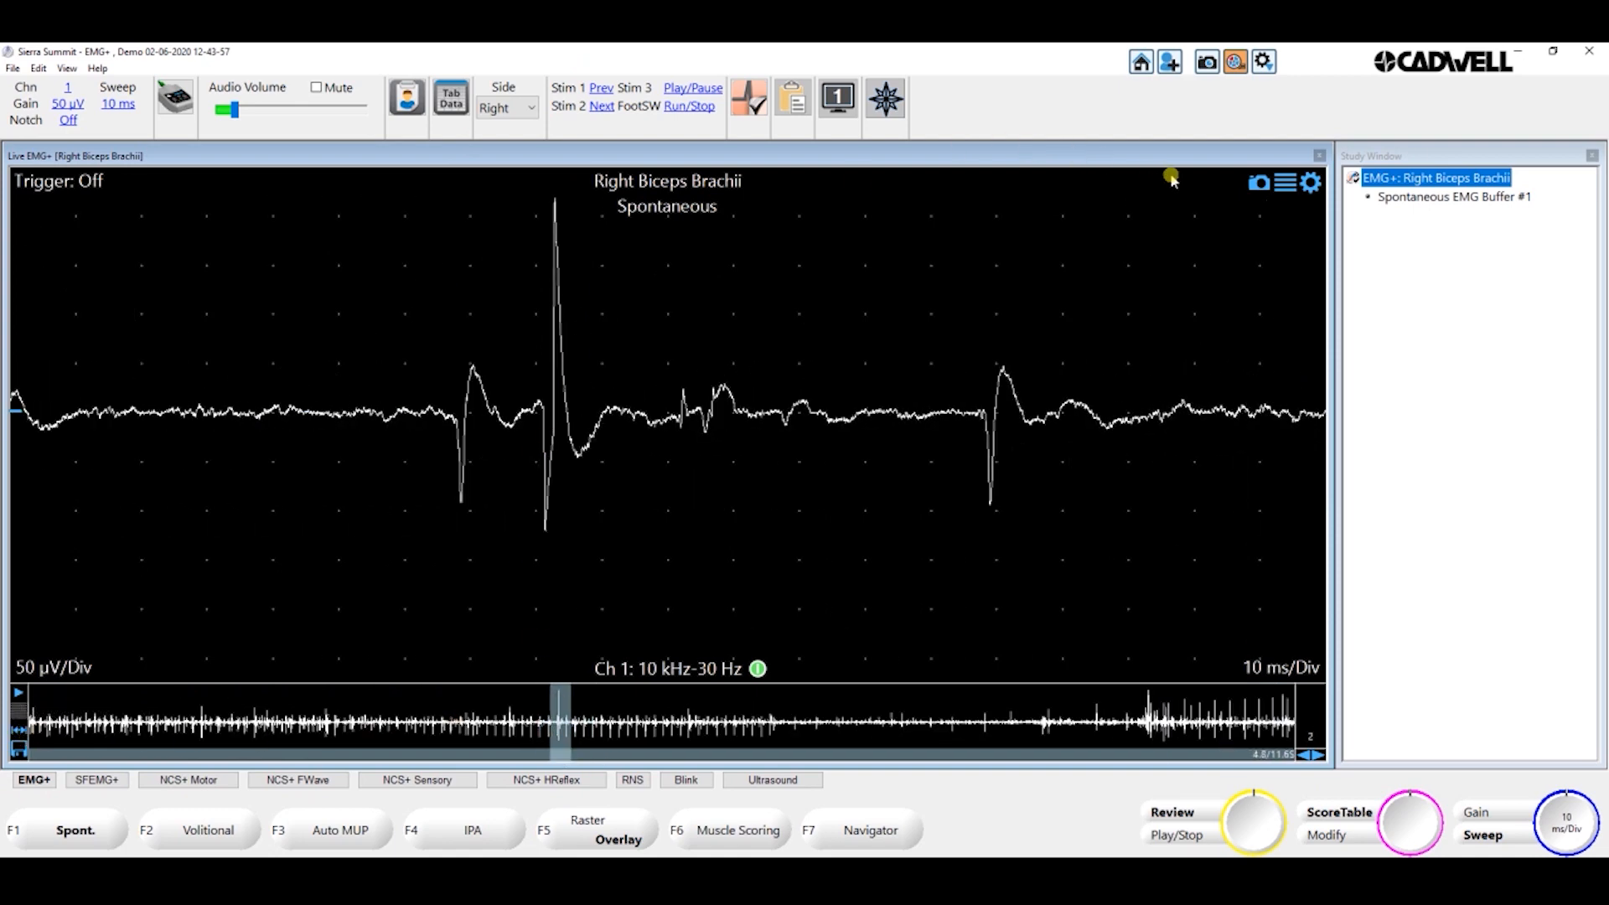
left_click(1258, 182)
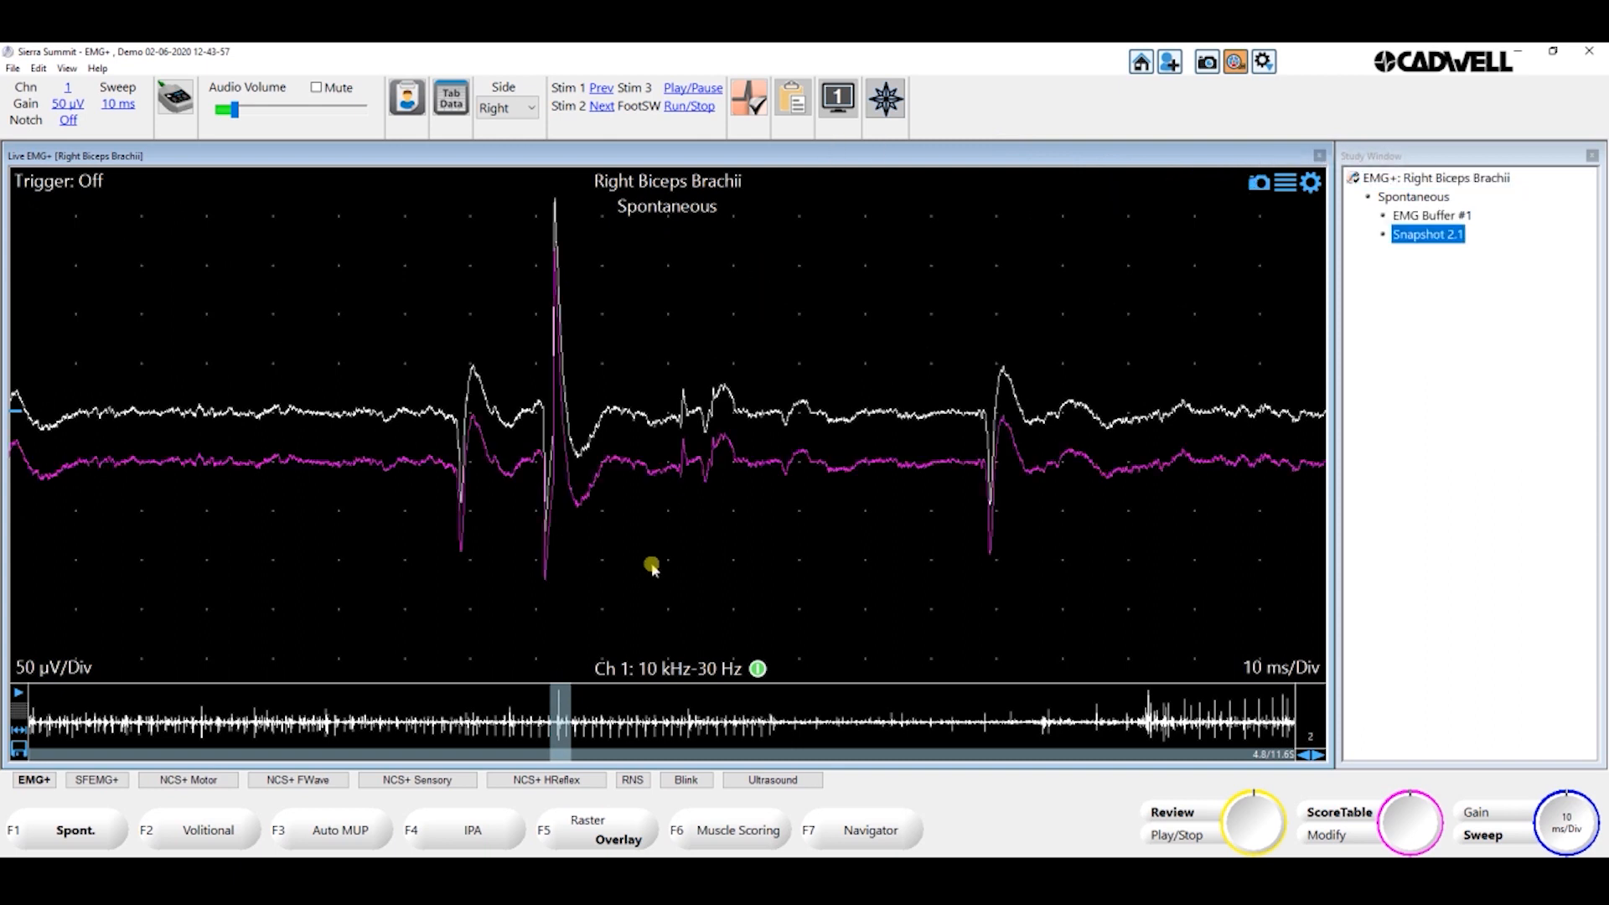
Start a third spontaneous recording with triggering on and move the trigger level to about -116 µV
key("space")
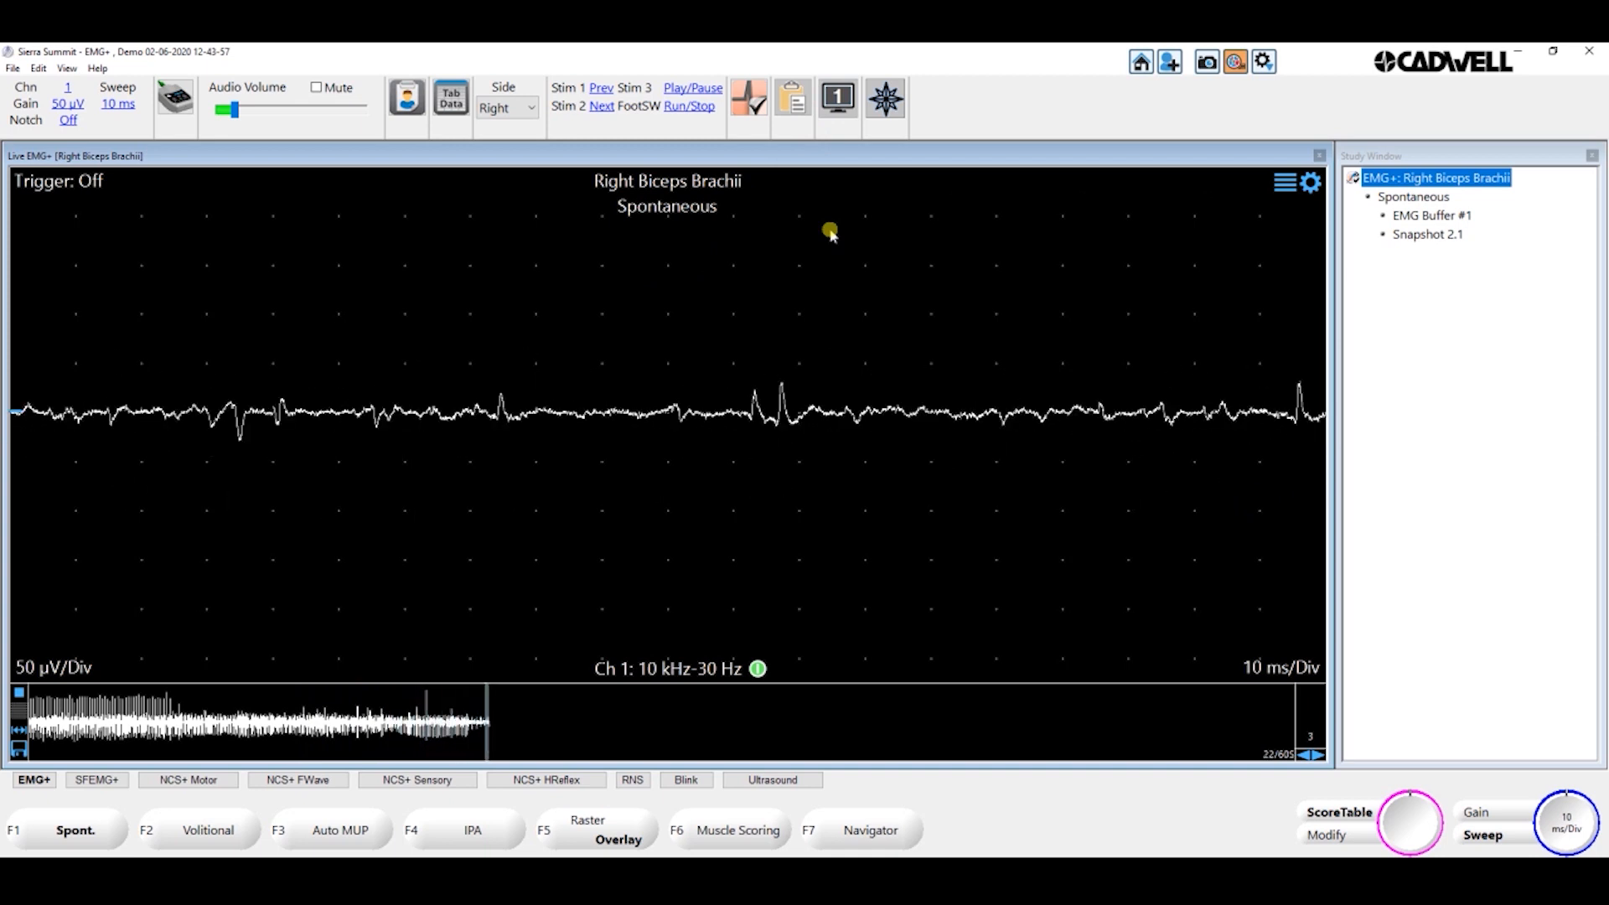
scroll(830, 235, "down", 10)
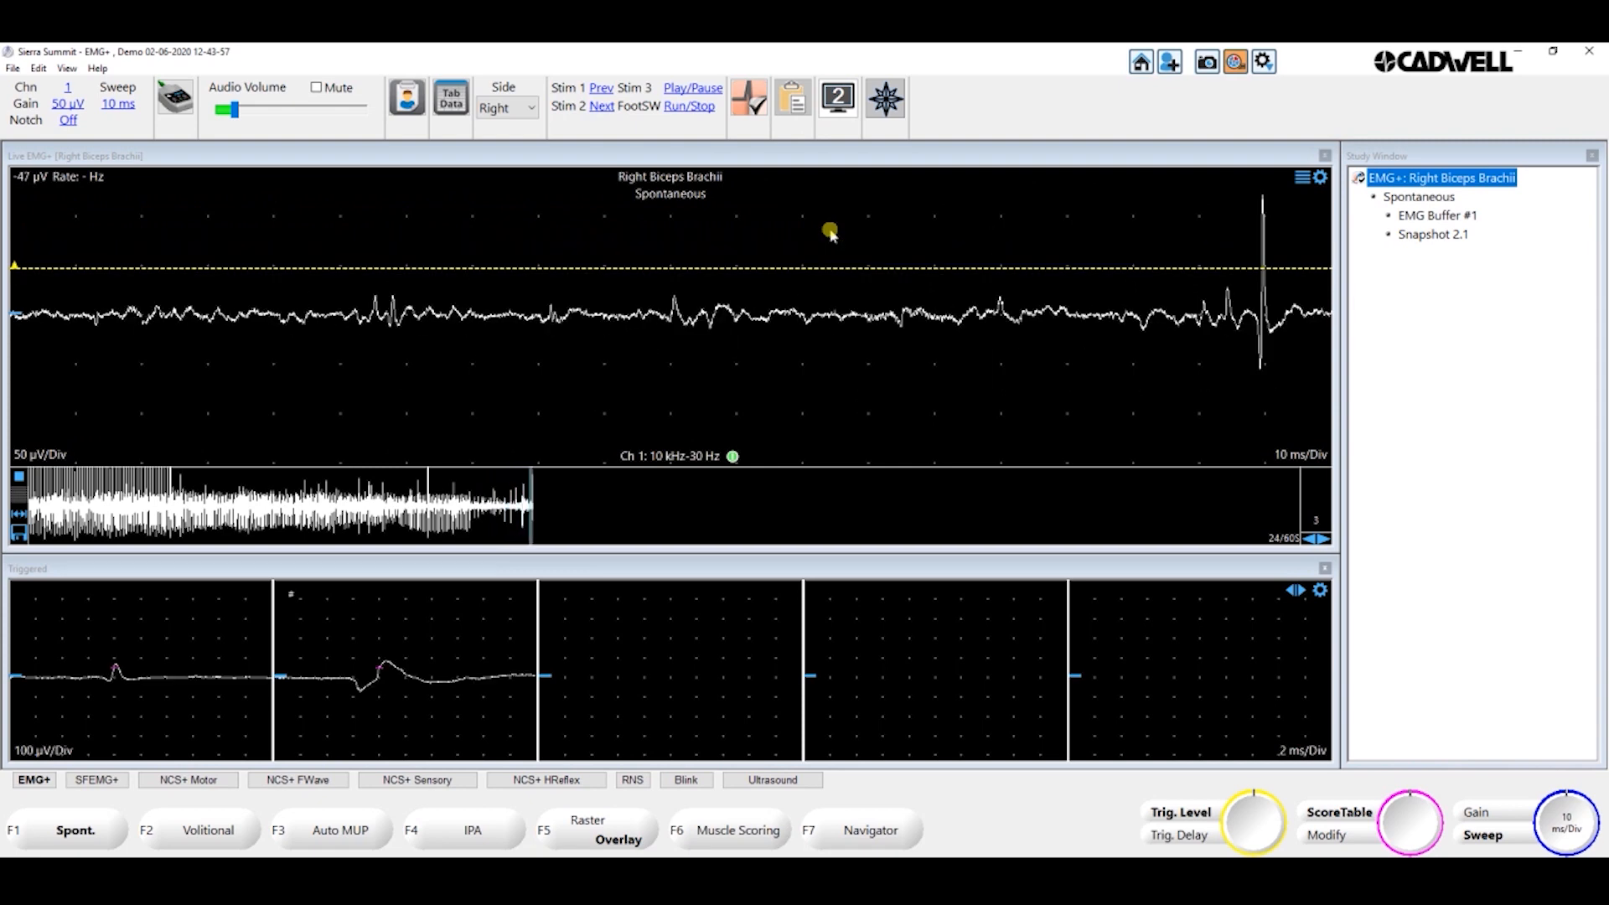
scroll(830, 233, "down", 5)
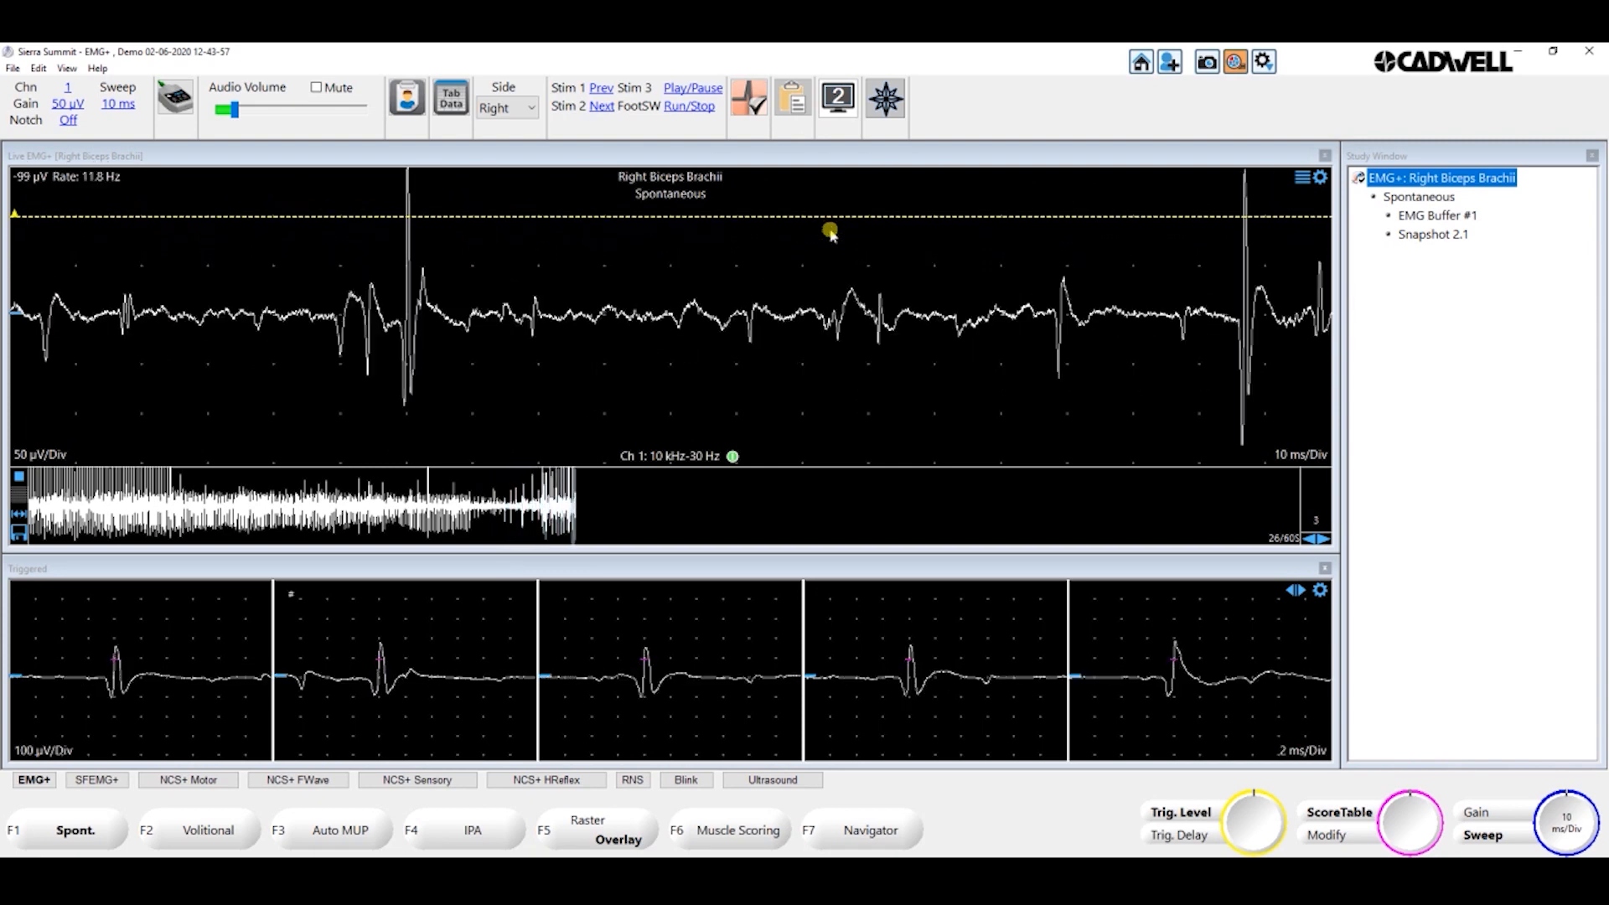
scroll(829, 233, "down", 2)
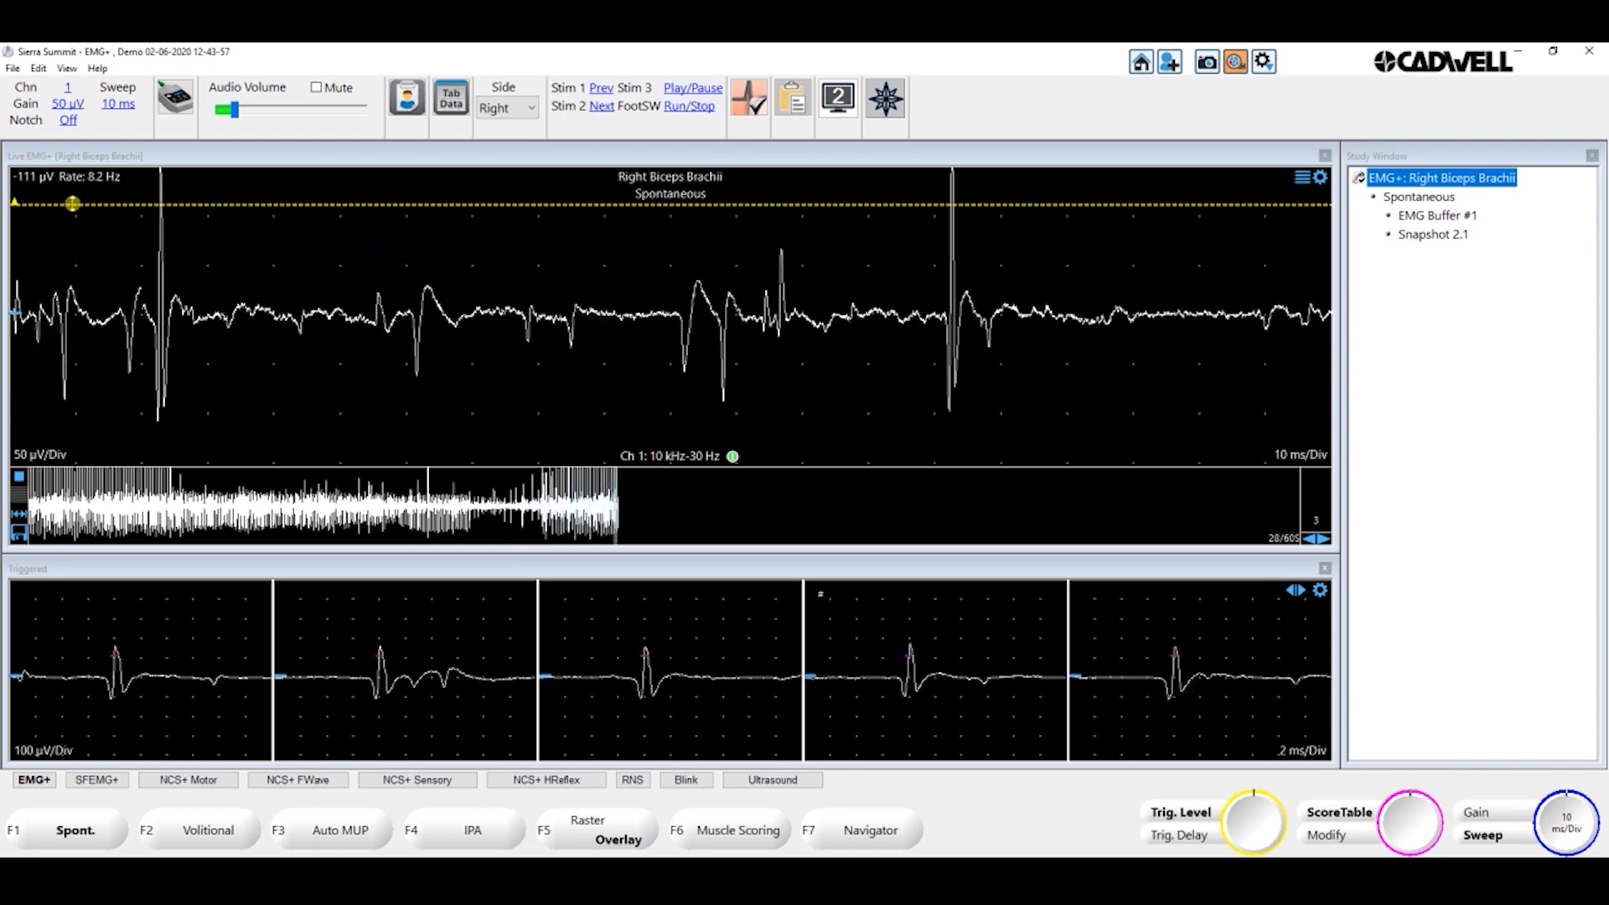
left_click_drag(72, 203, 73, 202)
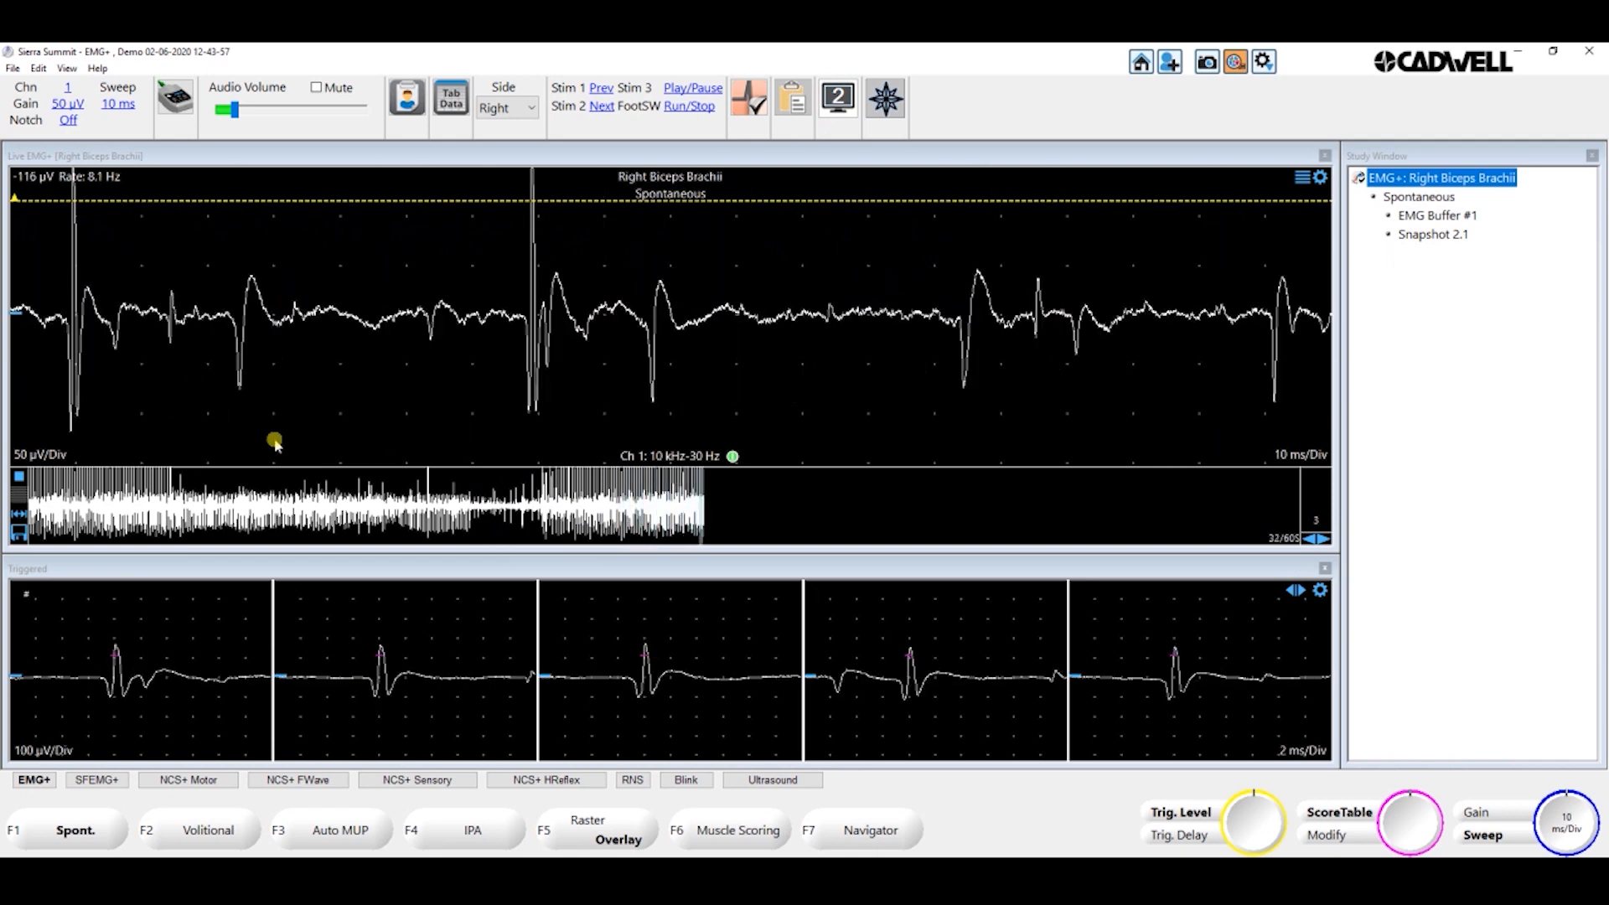
Bring the trigger level to about -40 µV and toggle triggering off and back on
scroll(276, 444, "up", 5)
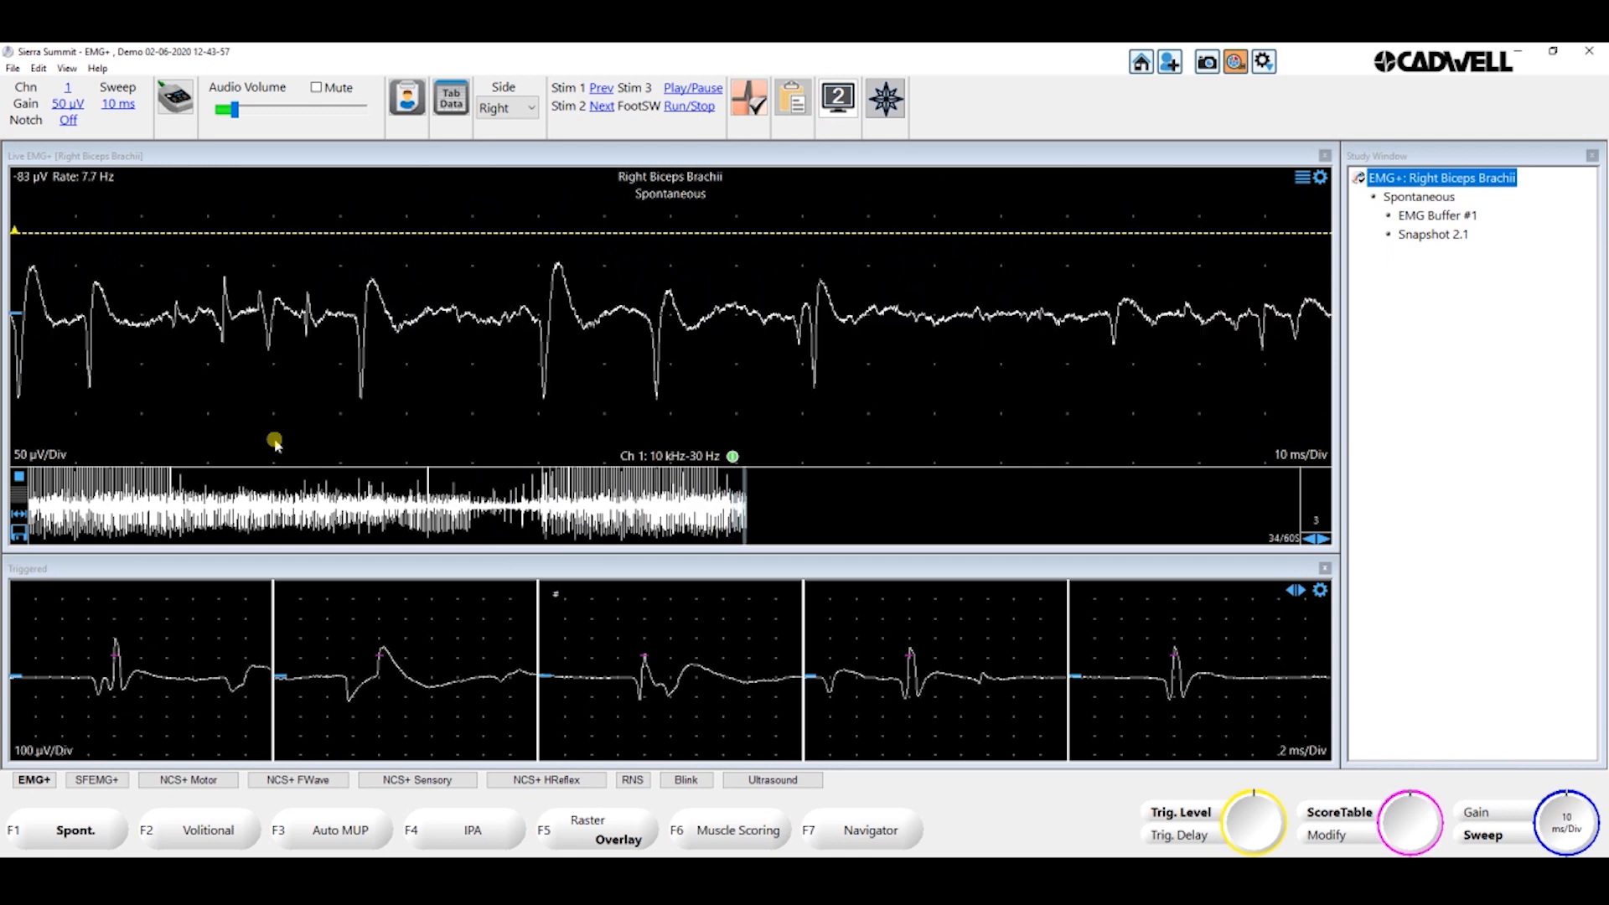
scroll(277, 443, "up", 6)
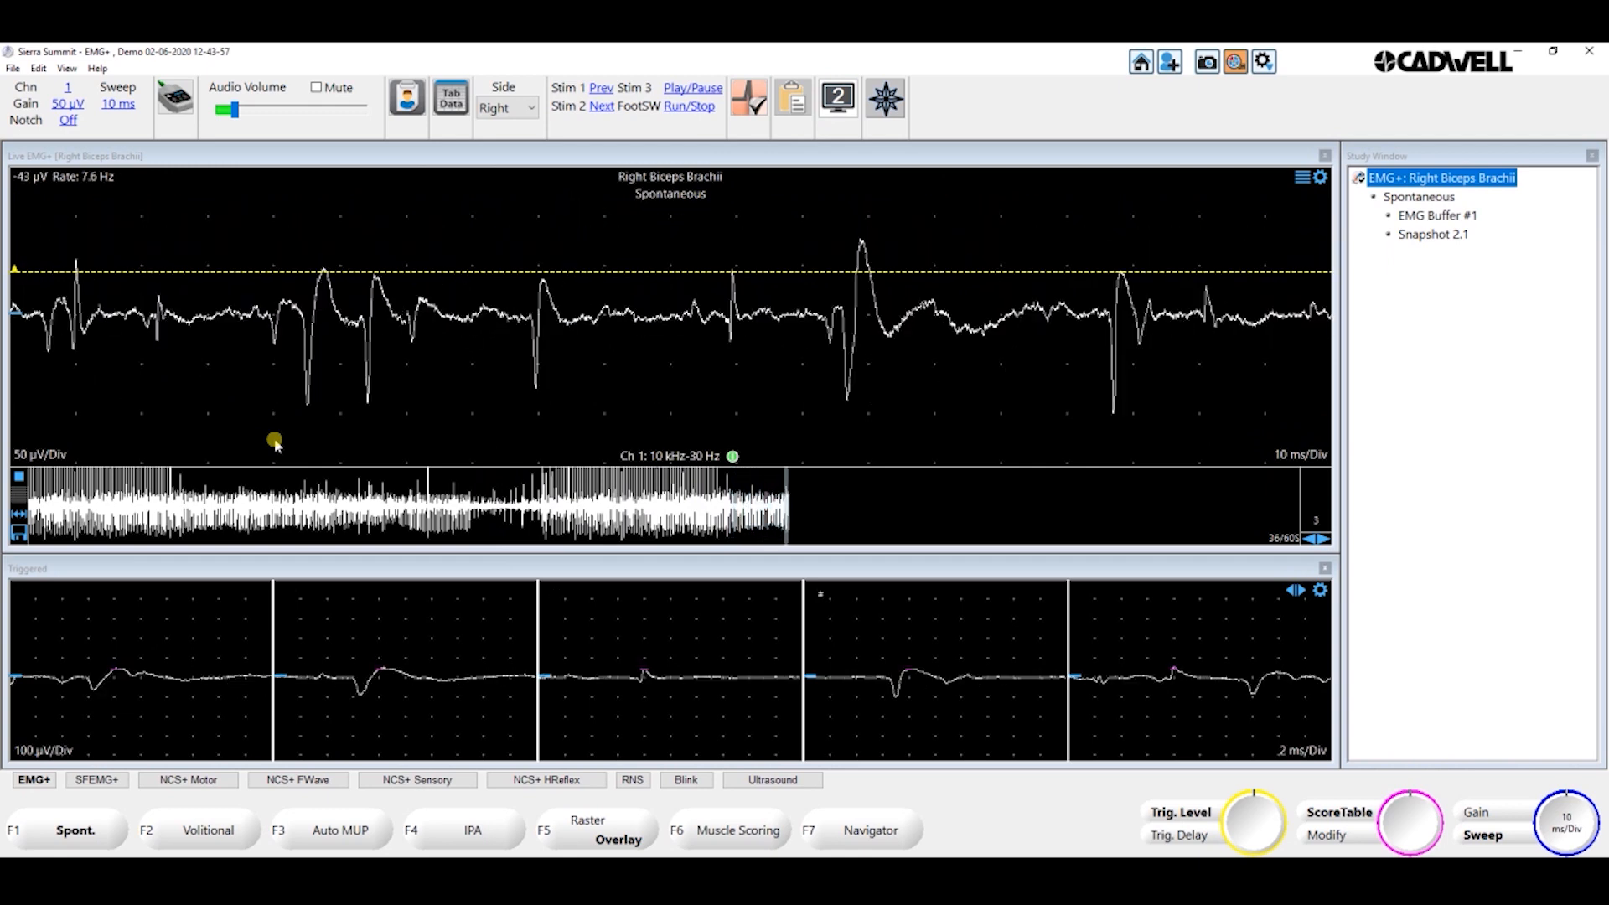
scroll(277, 443, "up", 1)
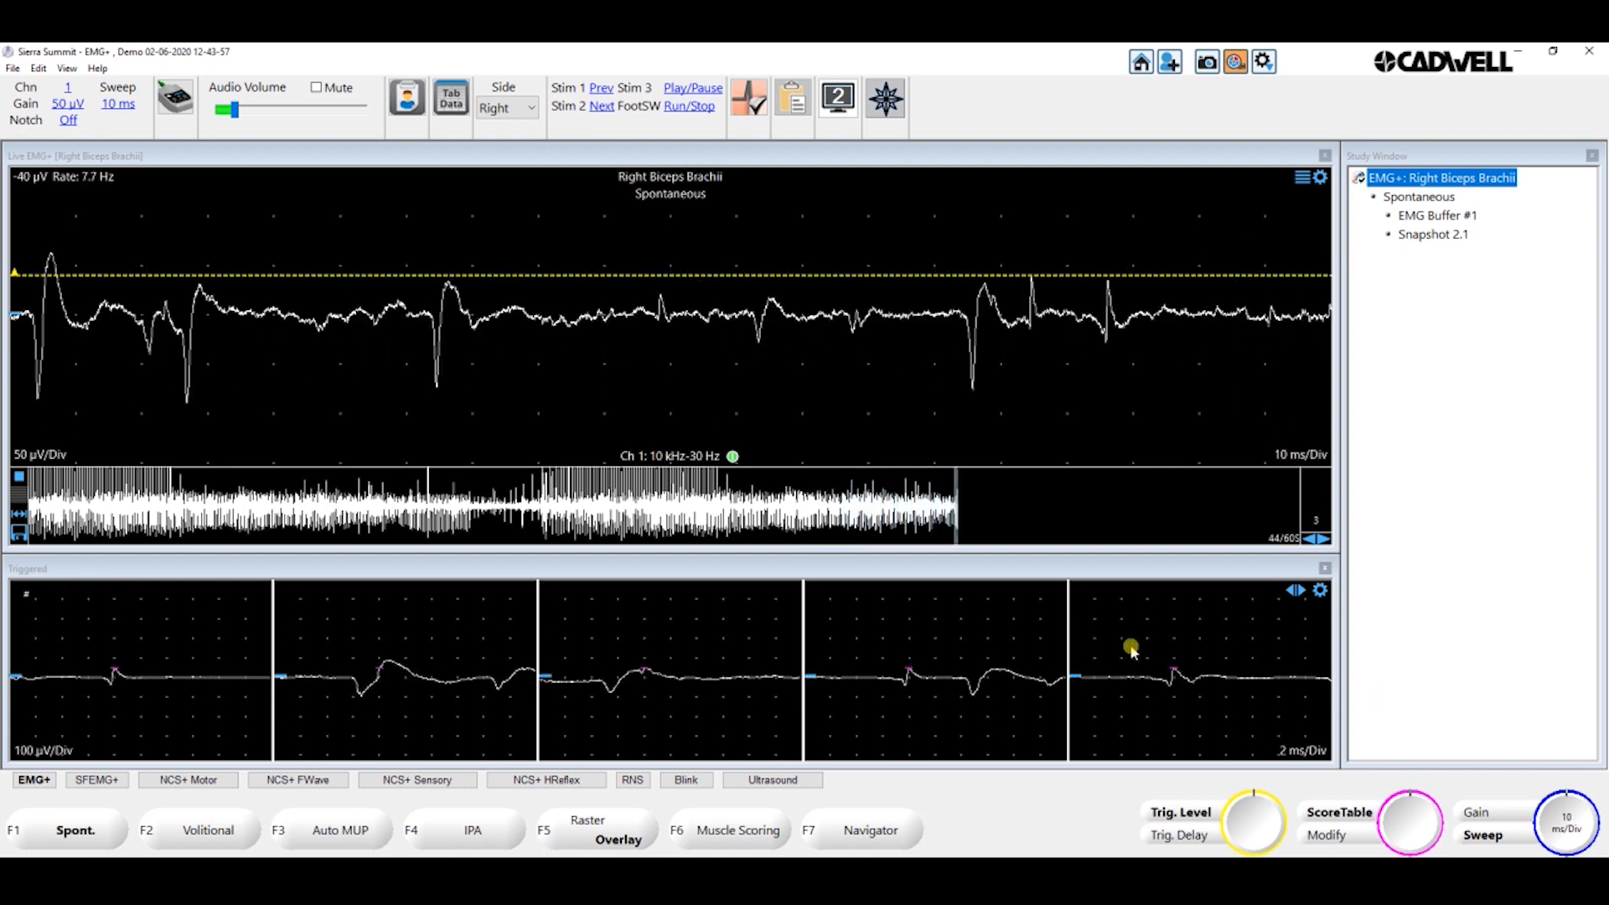
key("t")
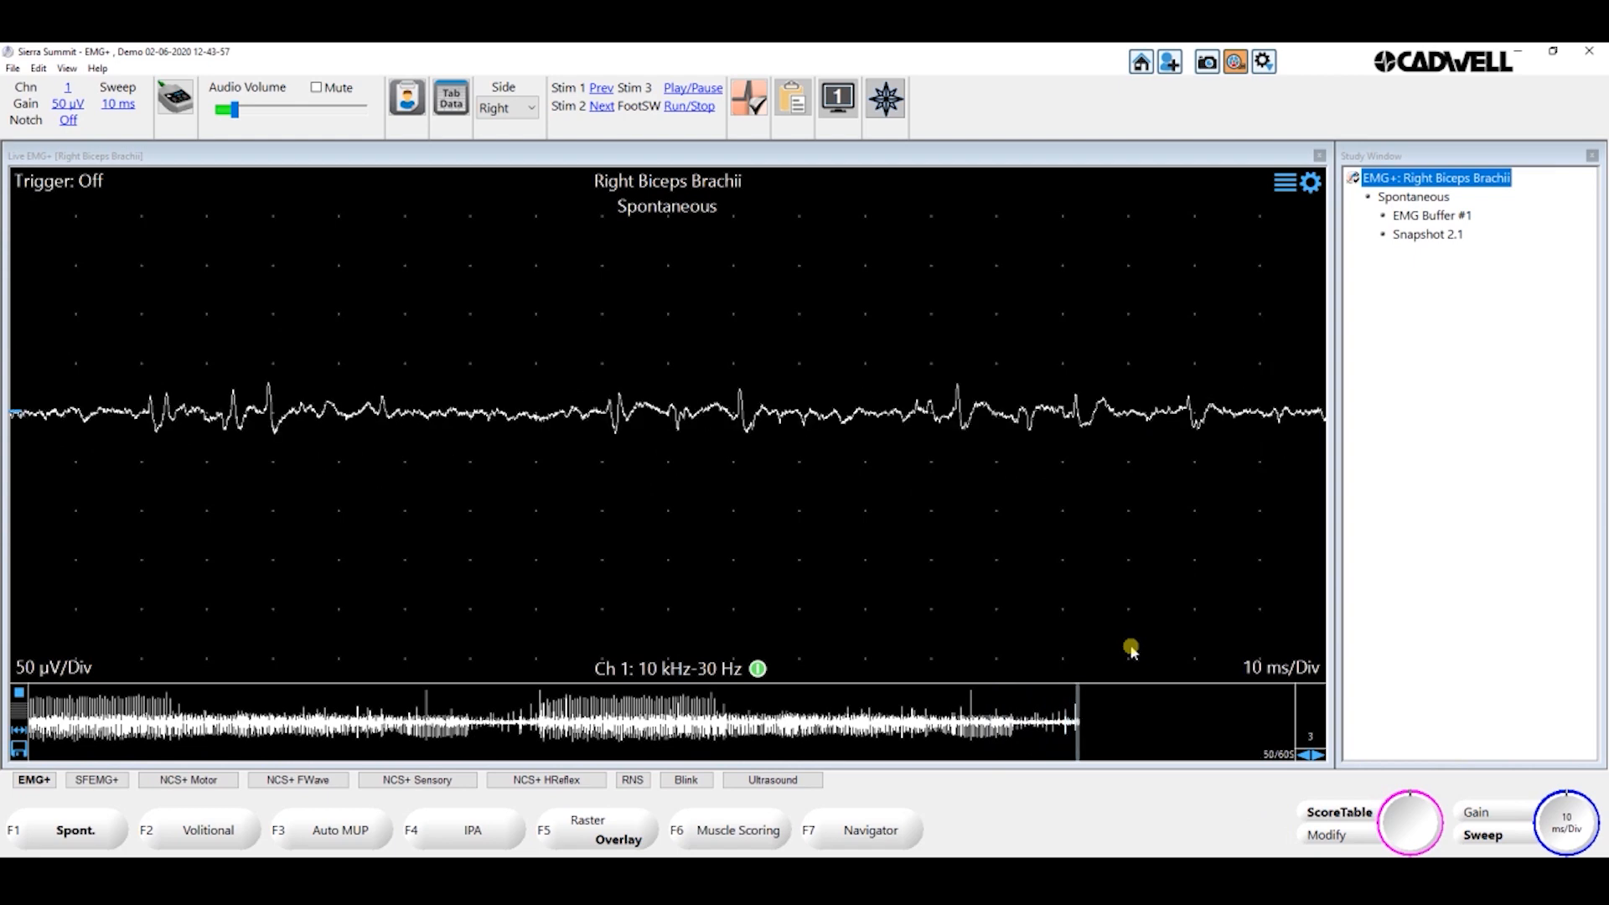
key("t")
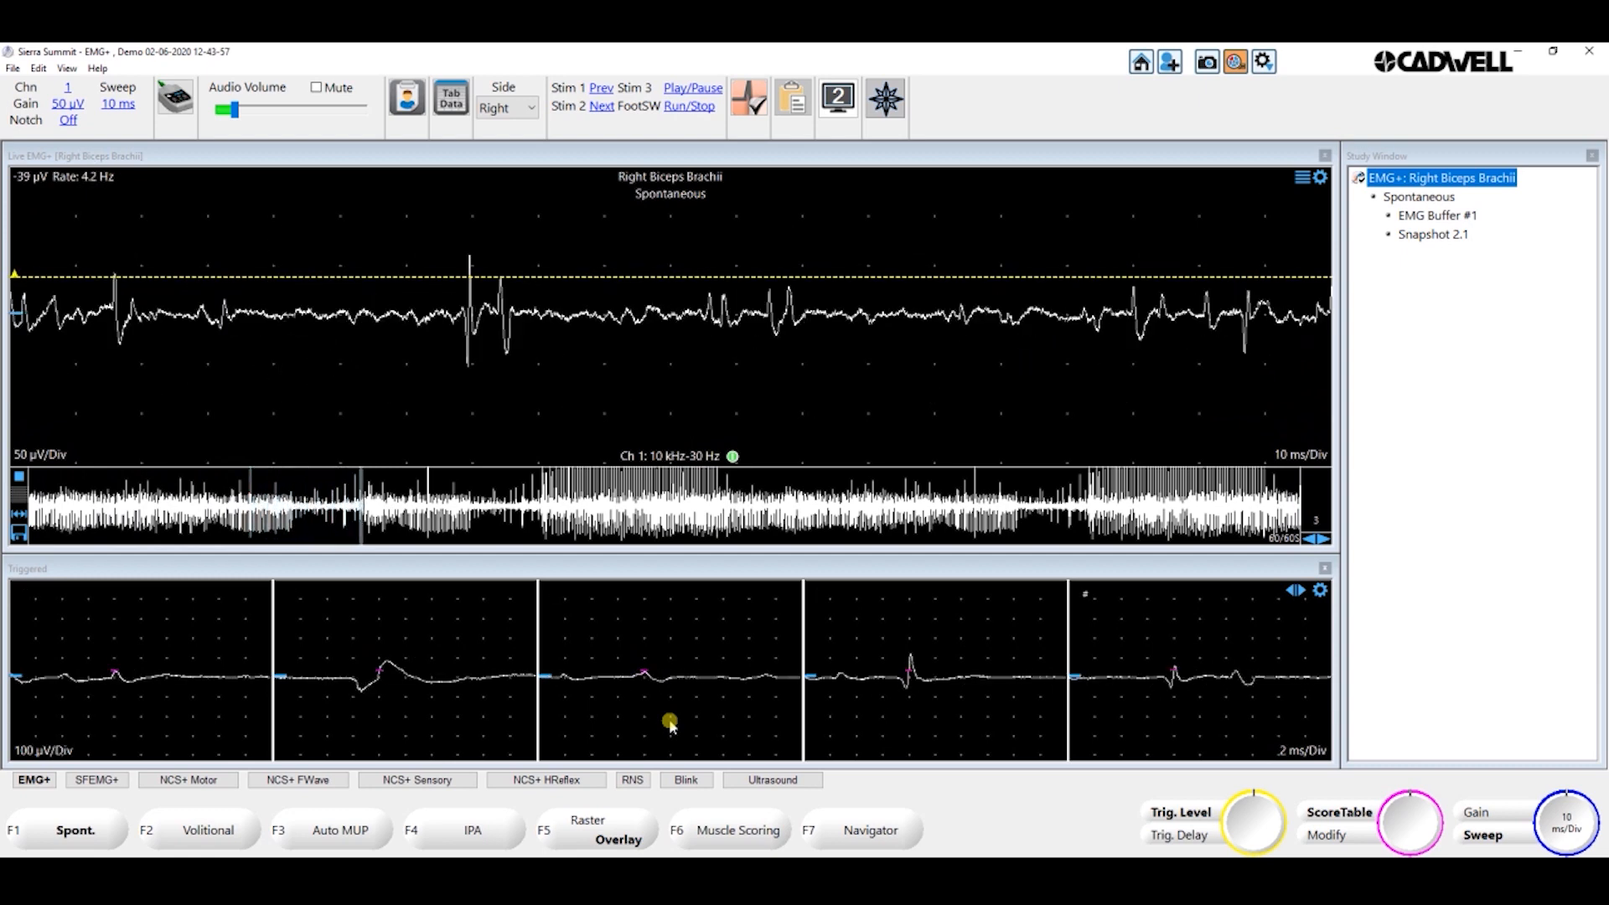
Stop the running EMG recording and open the Muscle Scoring Table for the right biceps brachii
left_click(733, 834)
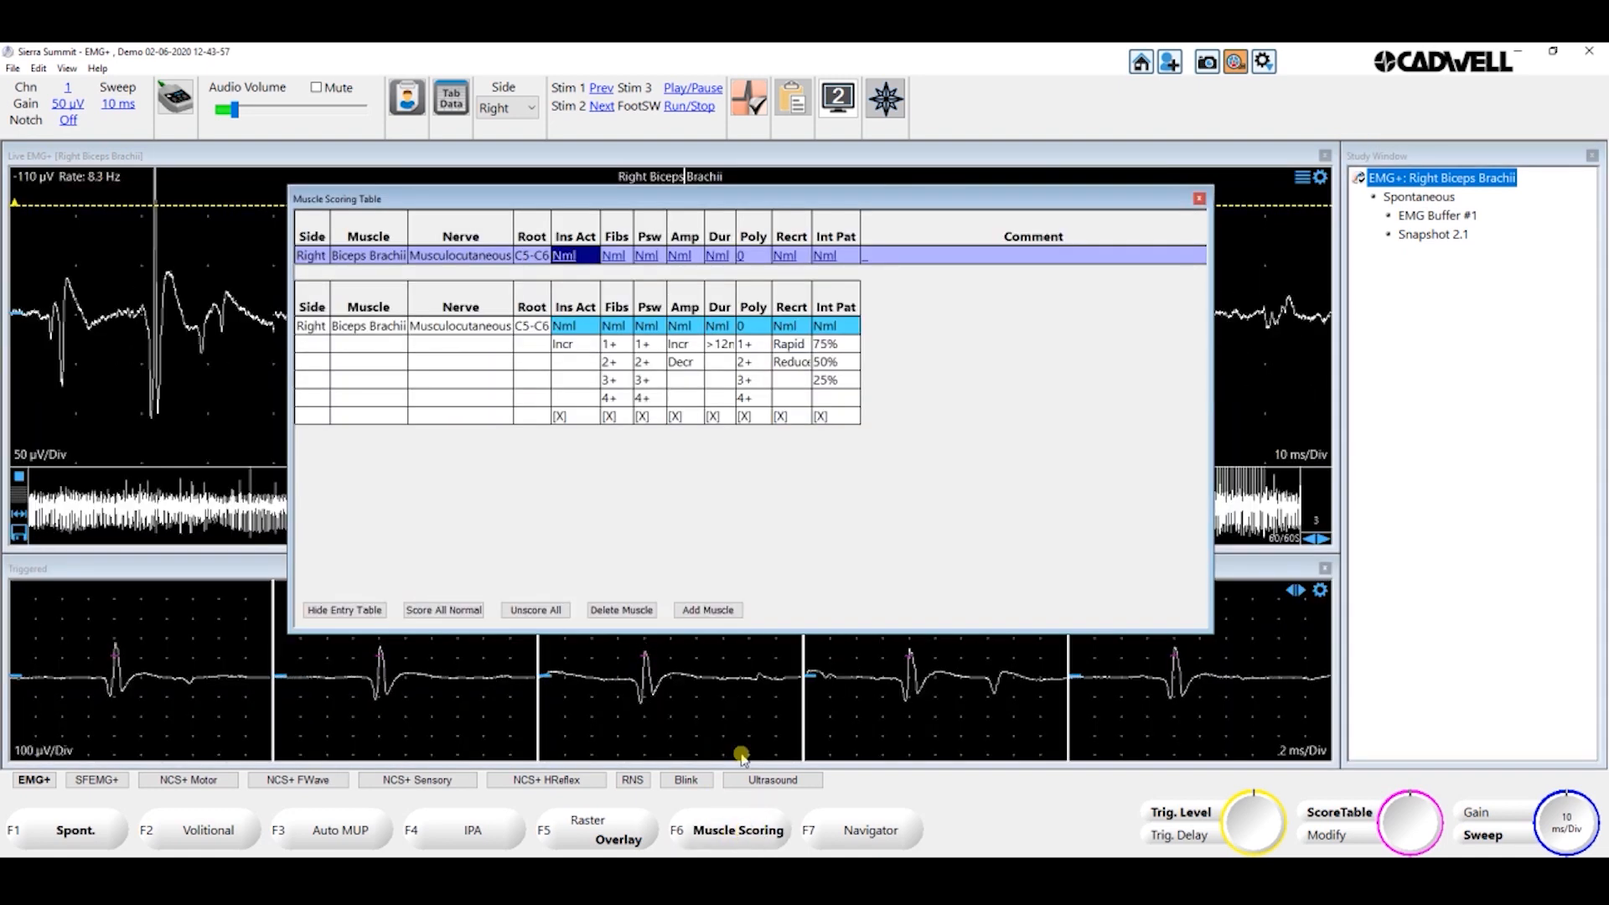
key("F6")
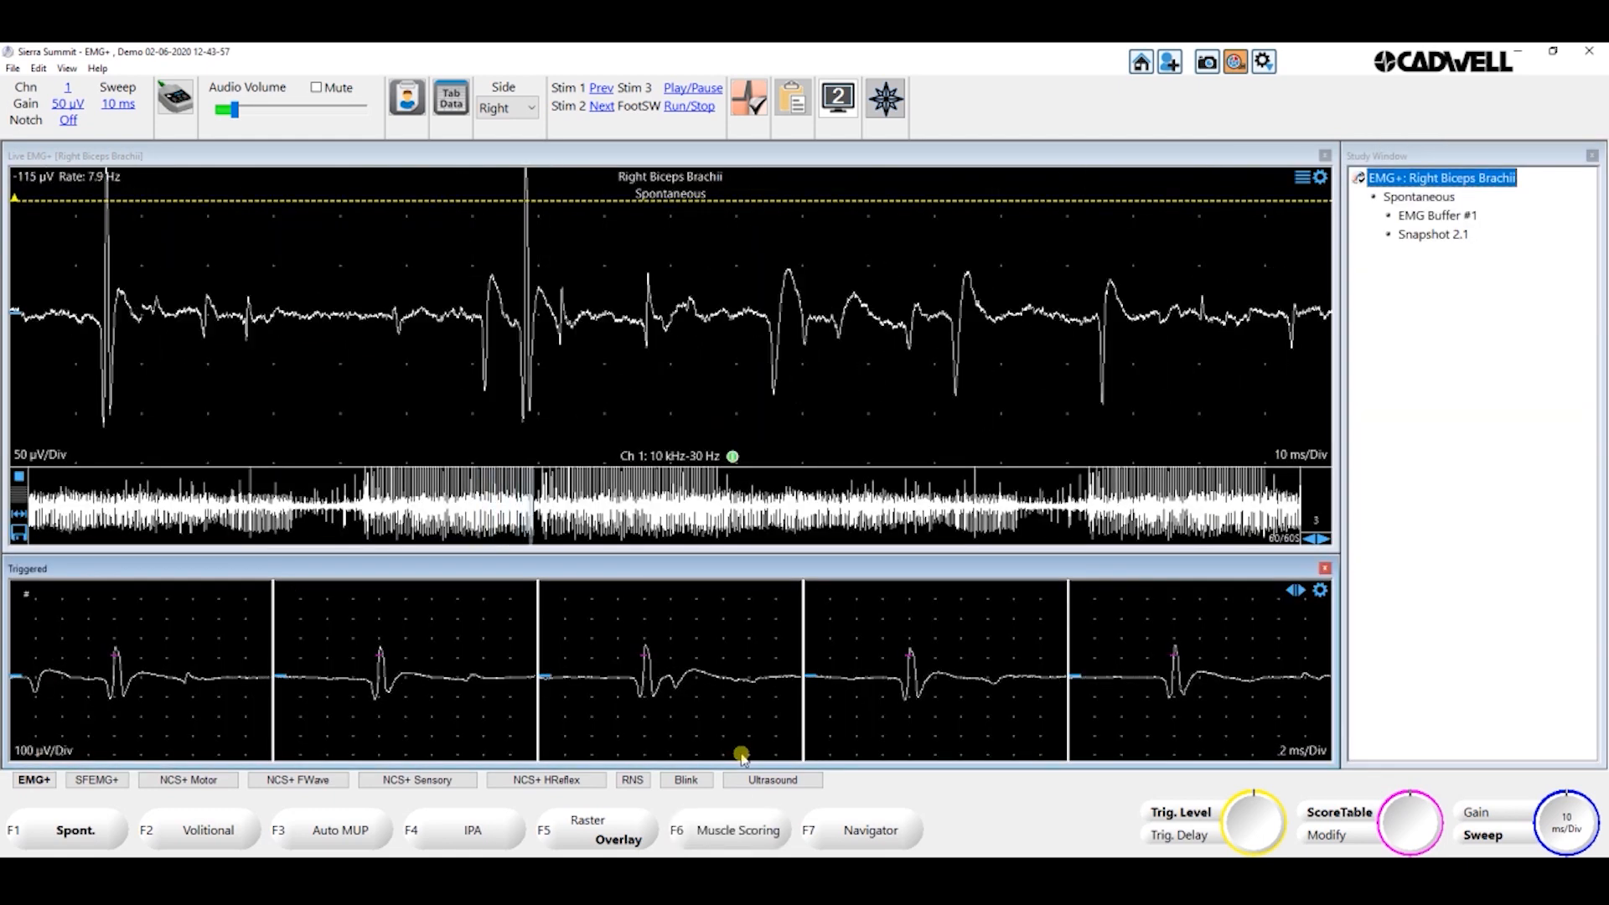
key("space")
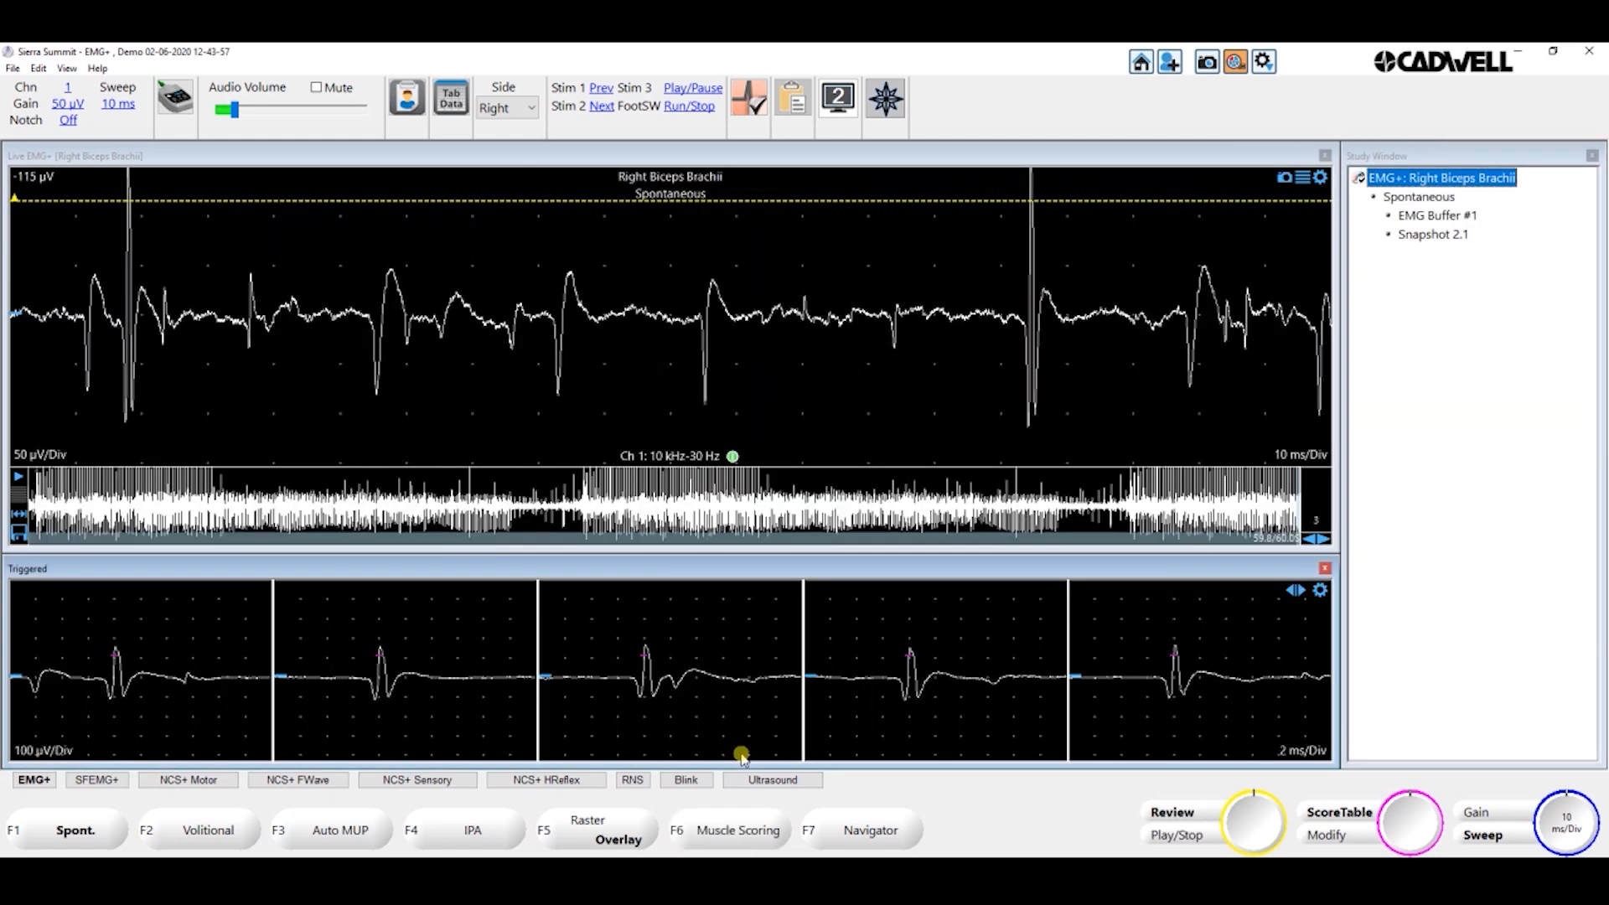
key("F6")
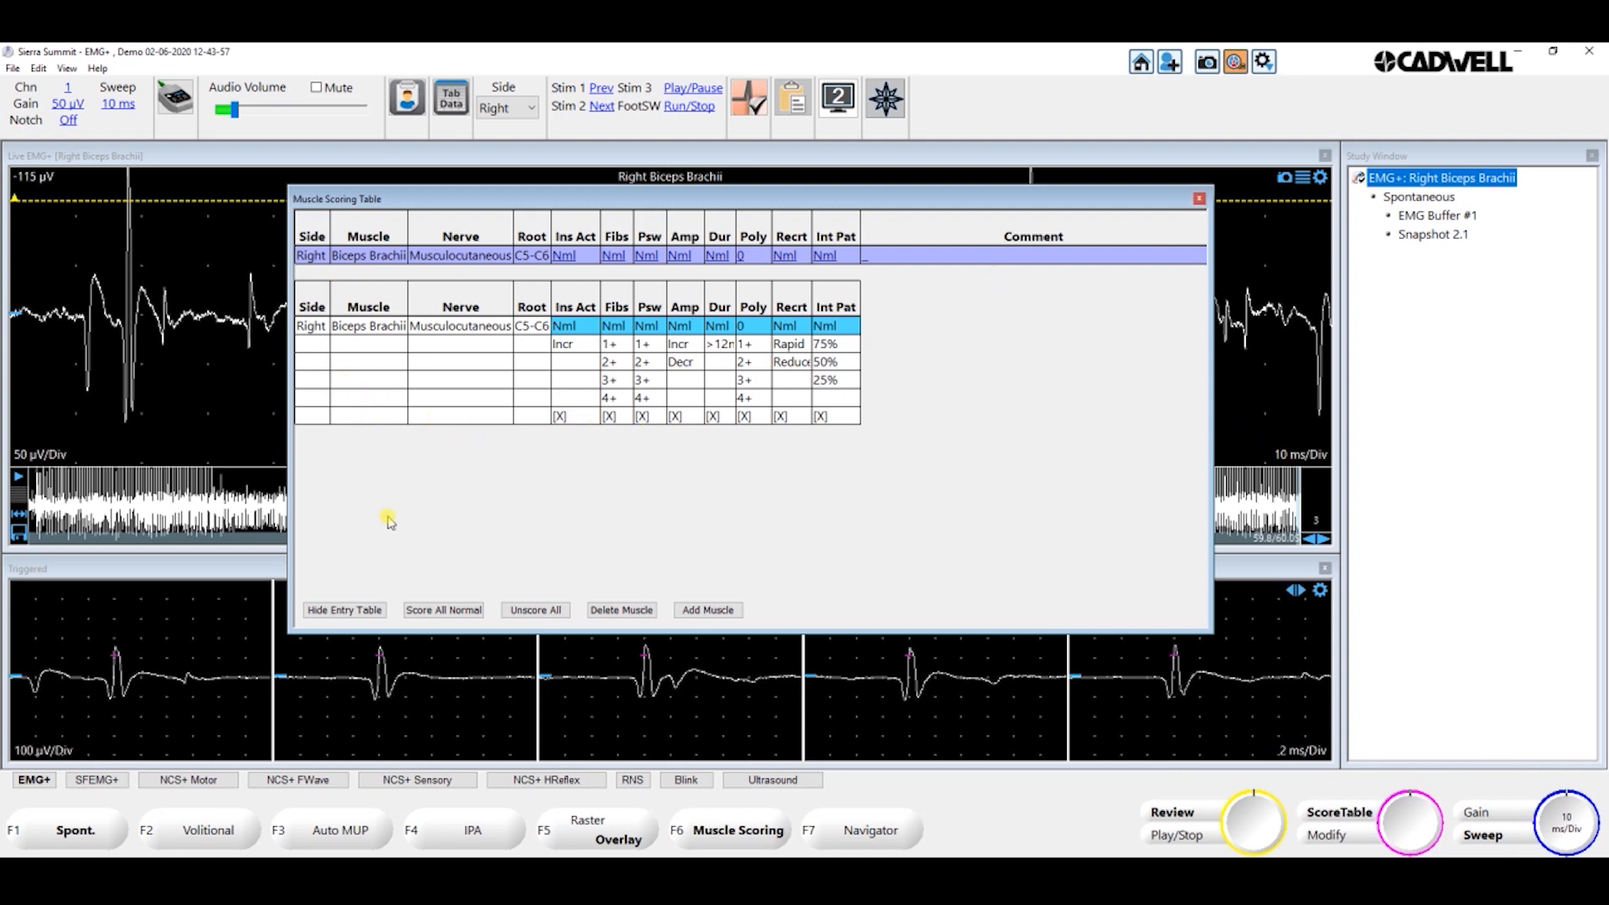
Hide the entry table and score the right biceps brachii with Psw 2+, Amp Incr, Poly 3+ and Recrt Rapid
left_click(335, 610)
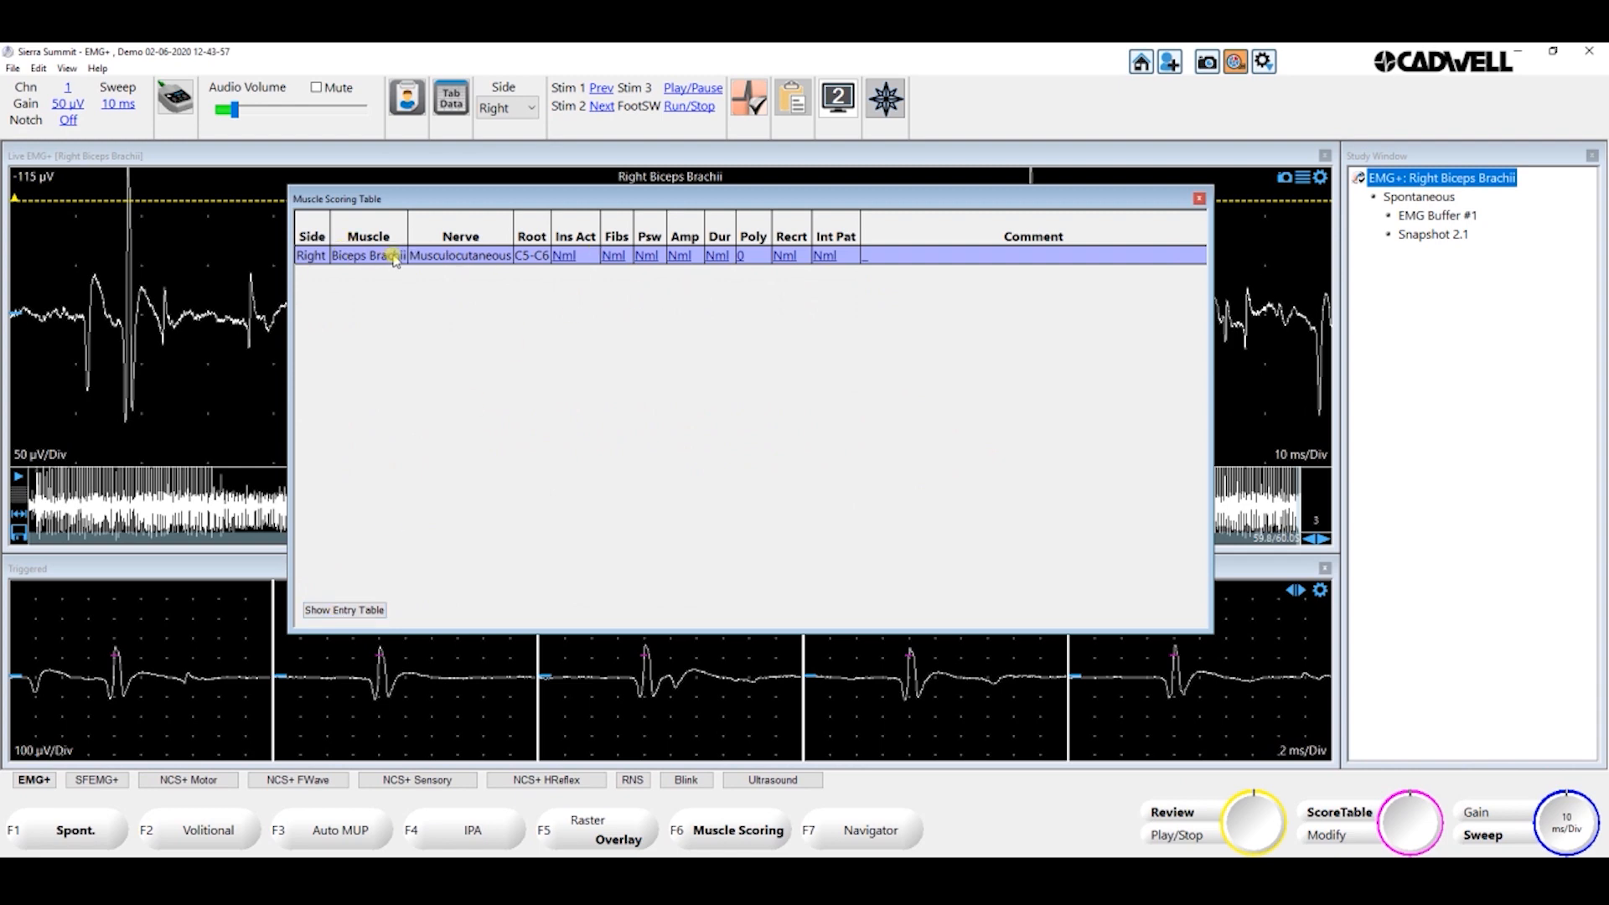
left_click(645, 255)
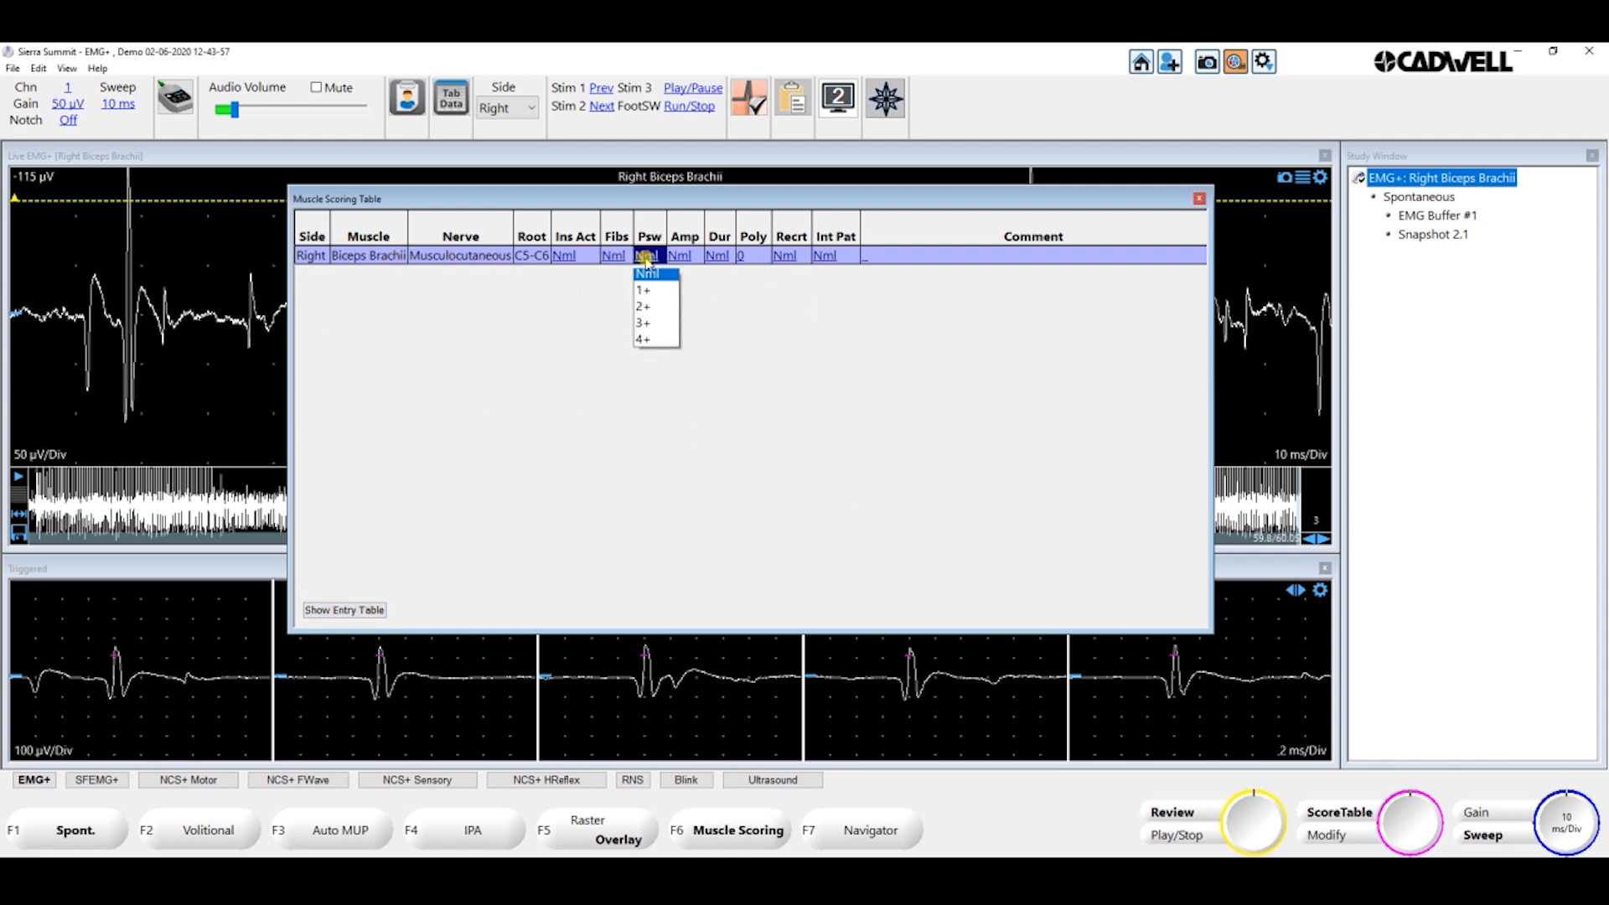
left_click(649, 310)
left_click(680, 255)
left_click(699, 295)
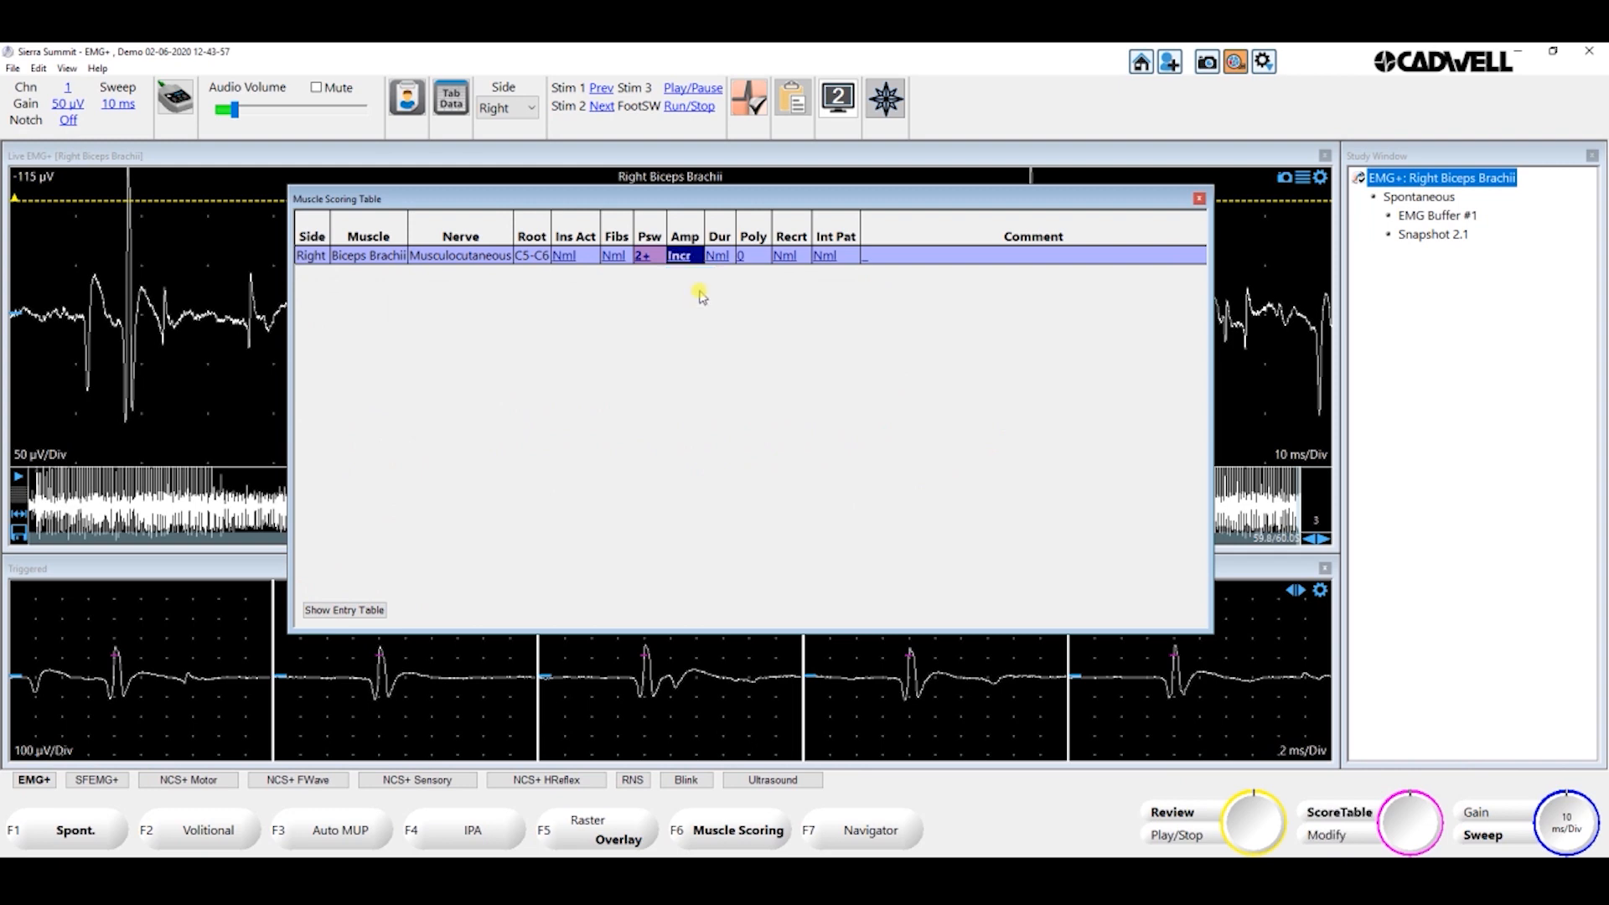
left_click(754, 258)
left_click(772, 307)
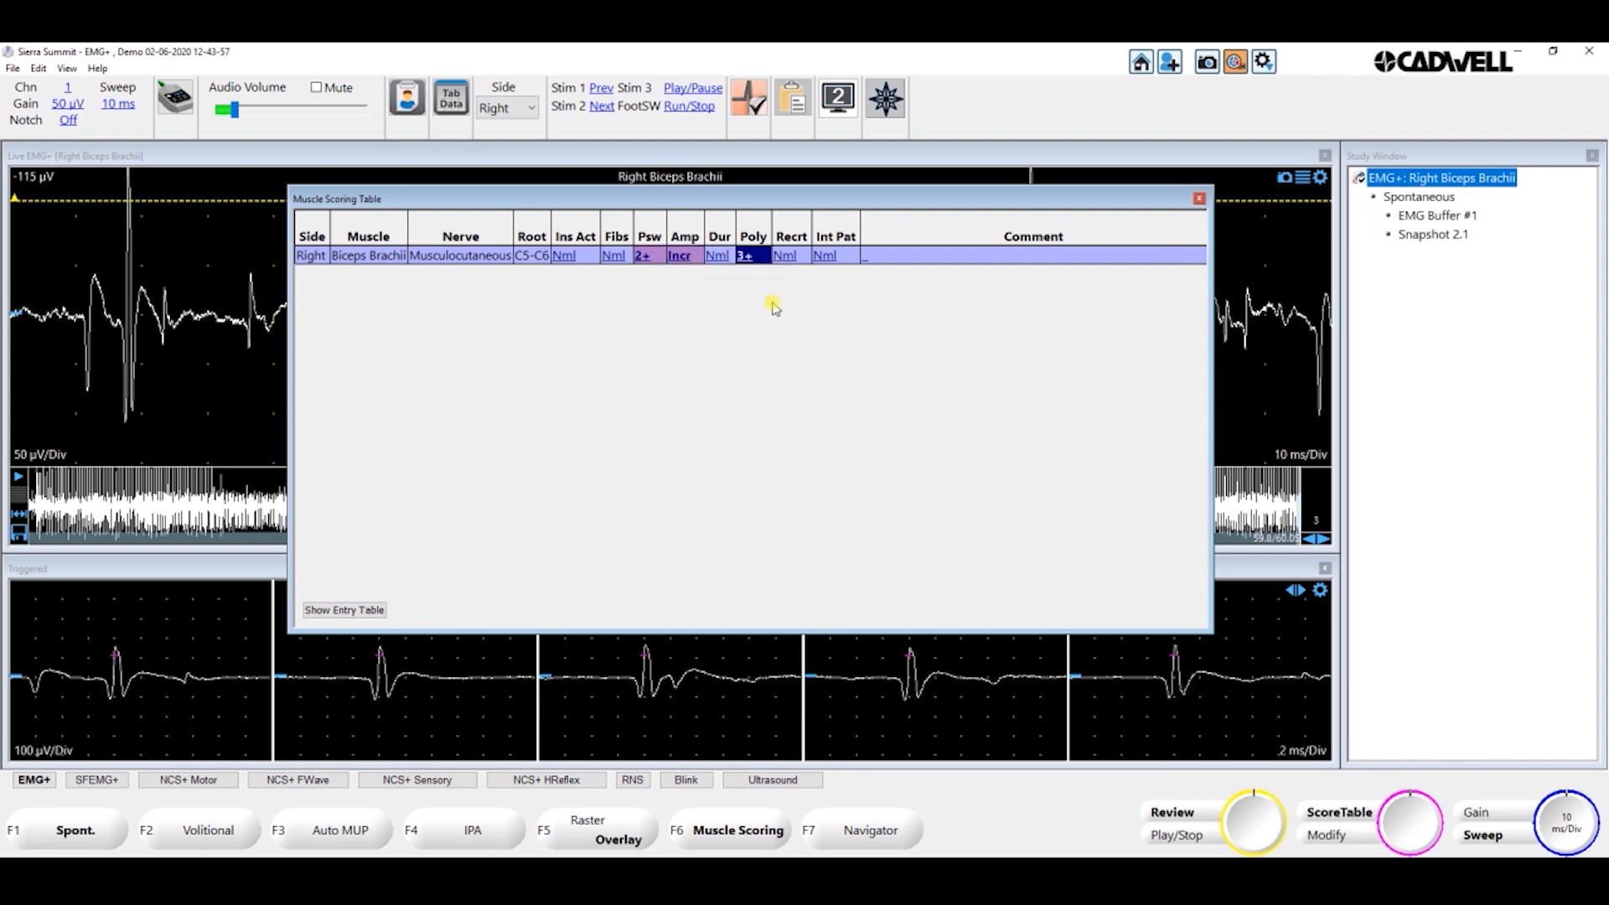
left_click(791, 260)
left_click(804, 296)
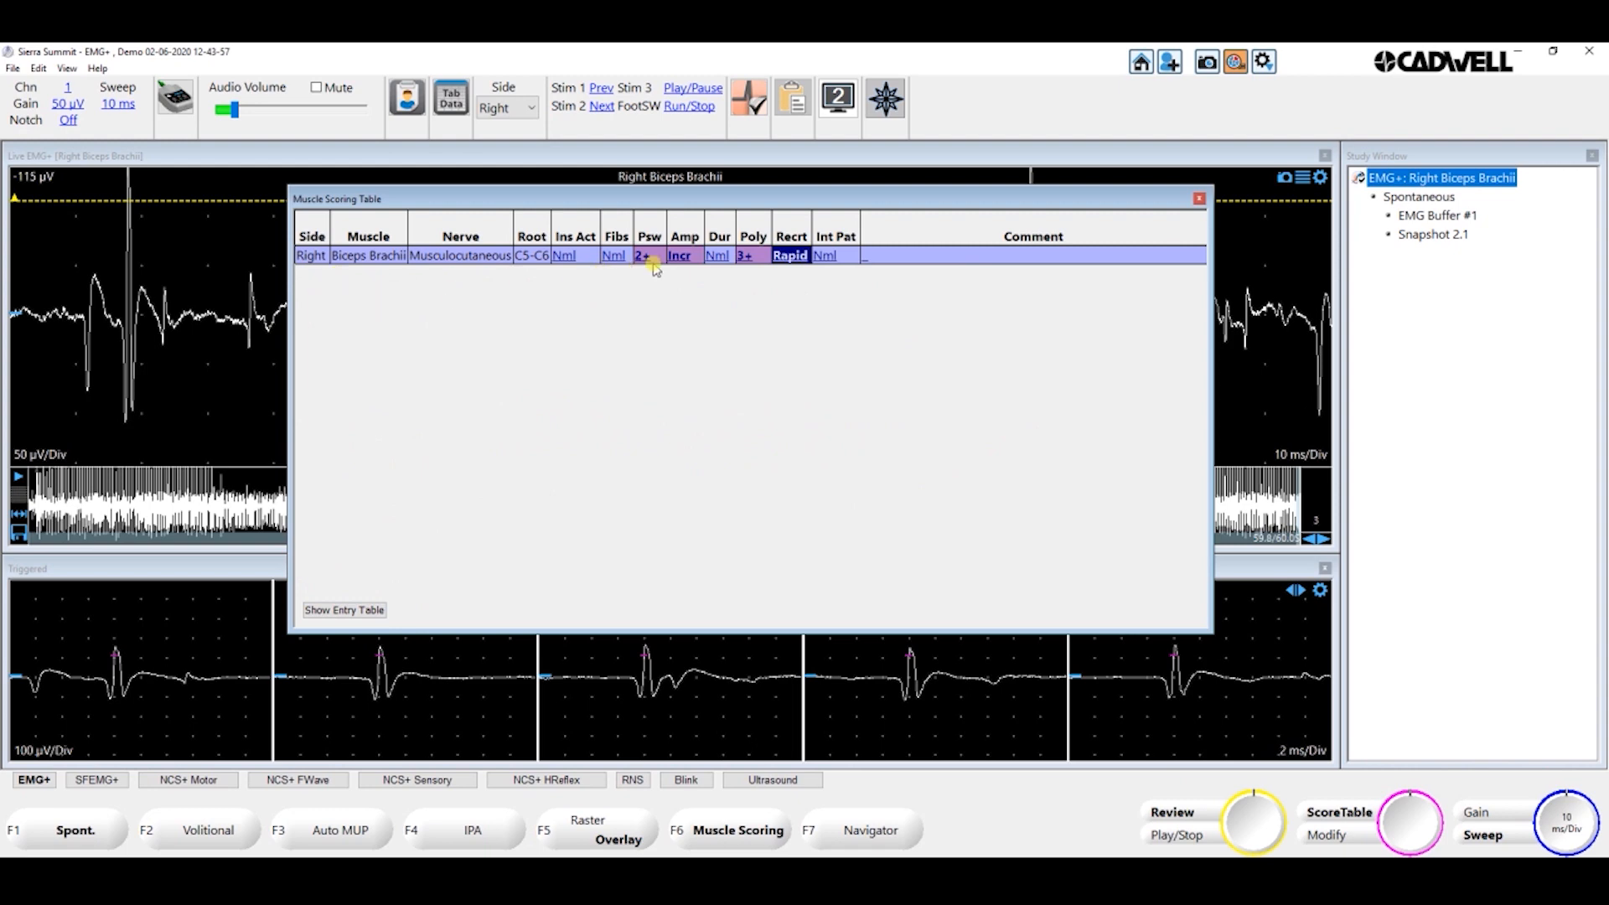
Show the entry table, unscore all columns, score Fibs and Psw as 2+ and close the Muscle Scoring Table
left_click(333, 612)
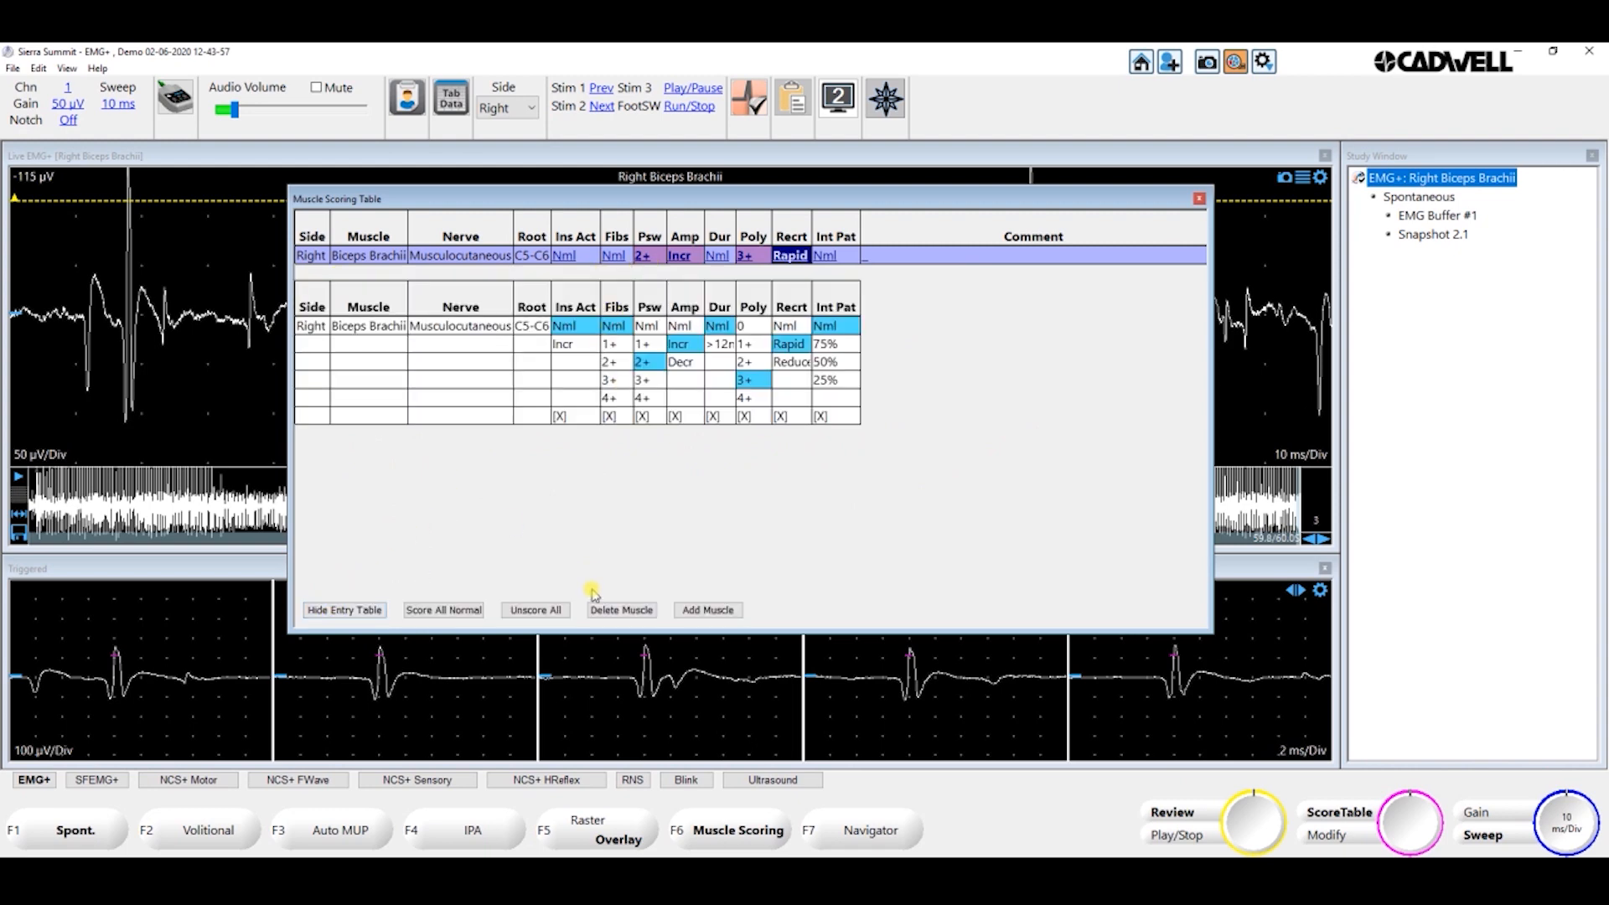
left_click(523, 613)
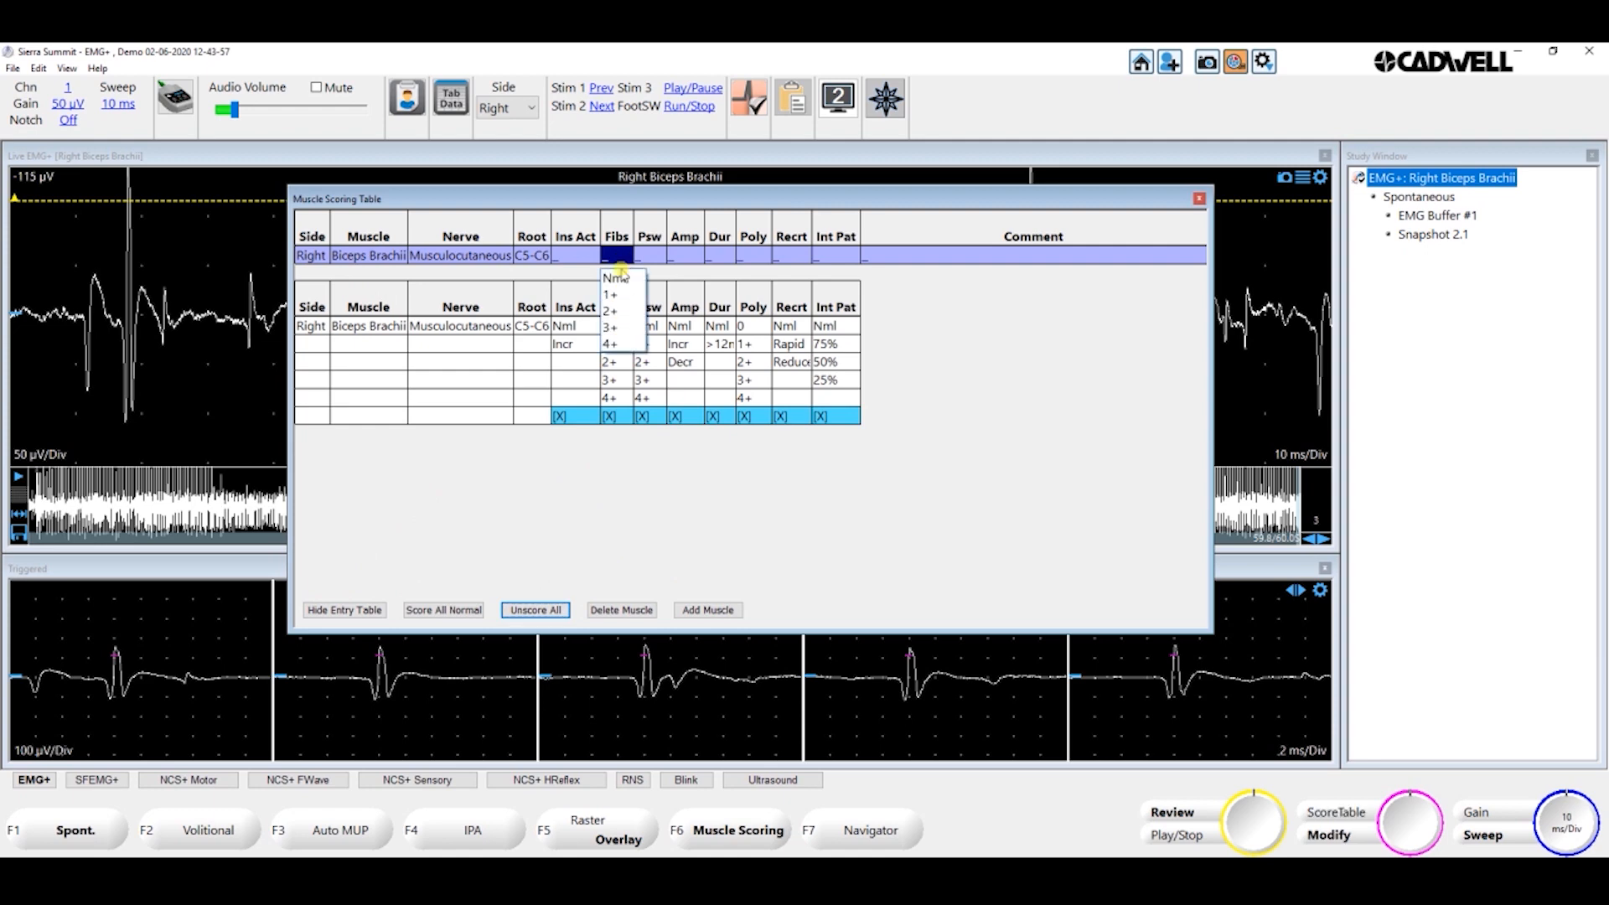
left_click(450, 446)
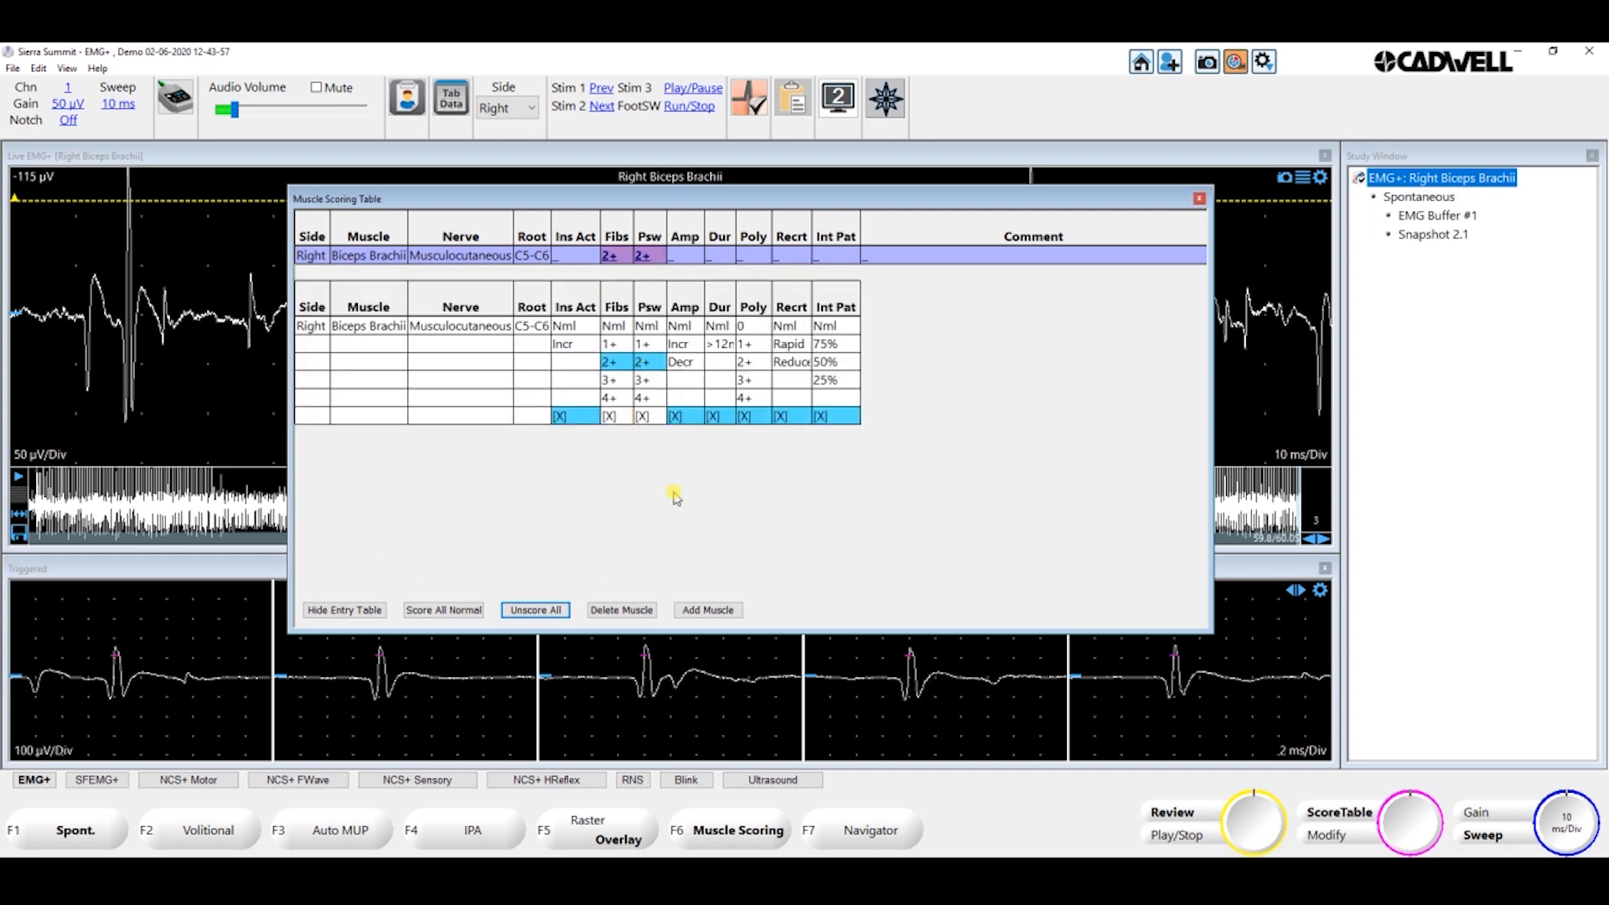
key("F6")
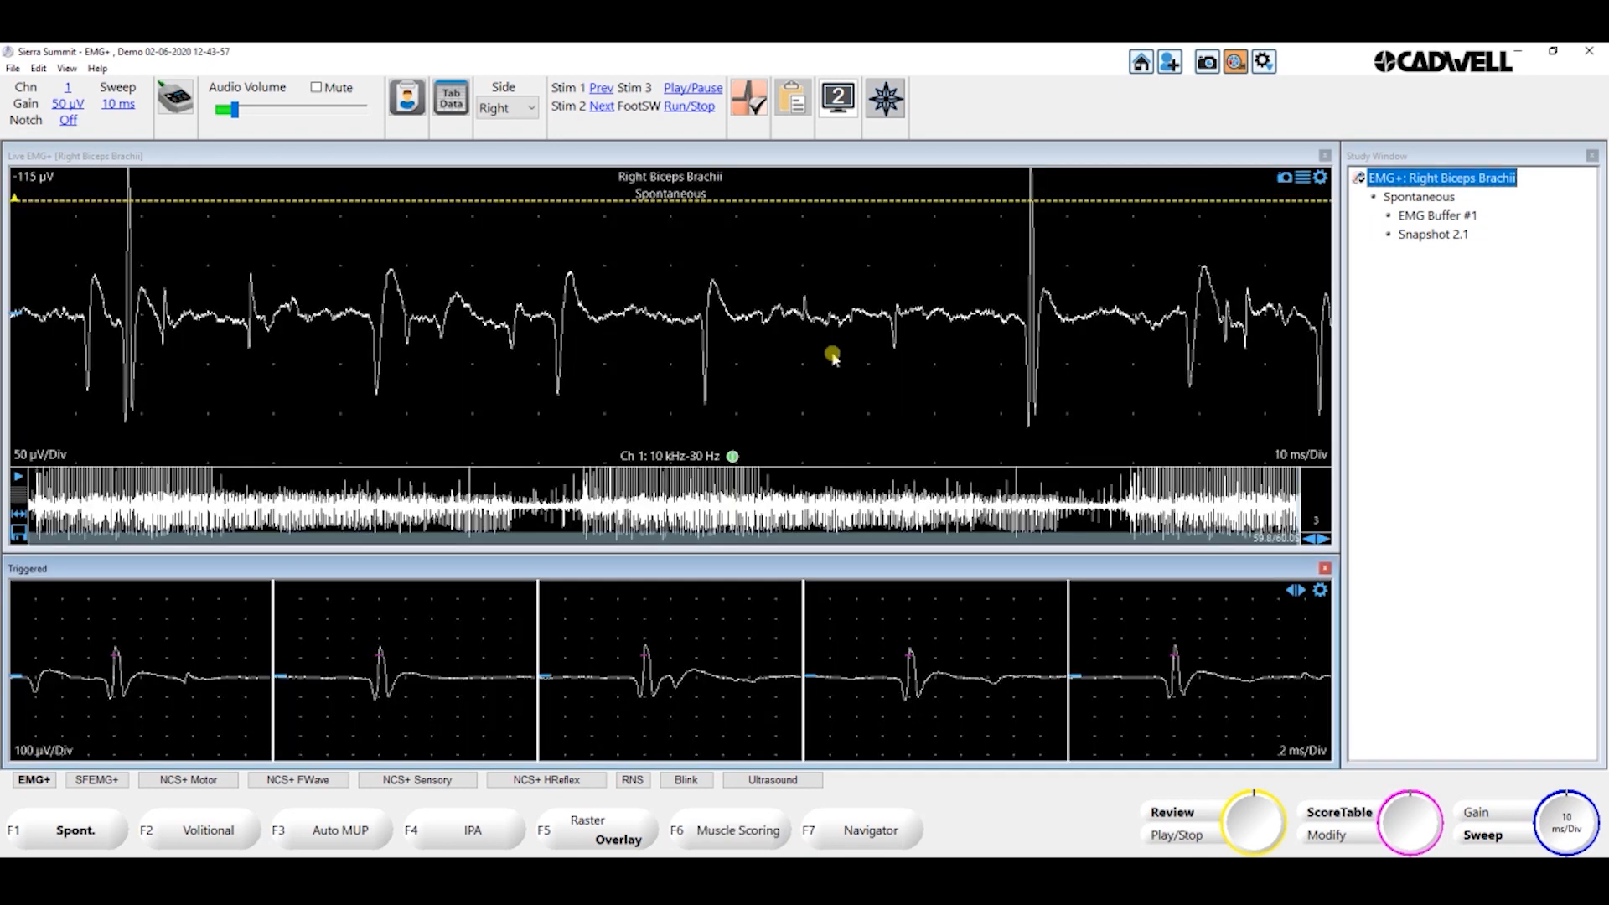
Switch to volitional EMG, load 2 MUPs Neuropathic.emg into the EMG buffer playback and minimize the playback window
key("F2")
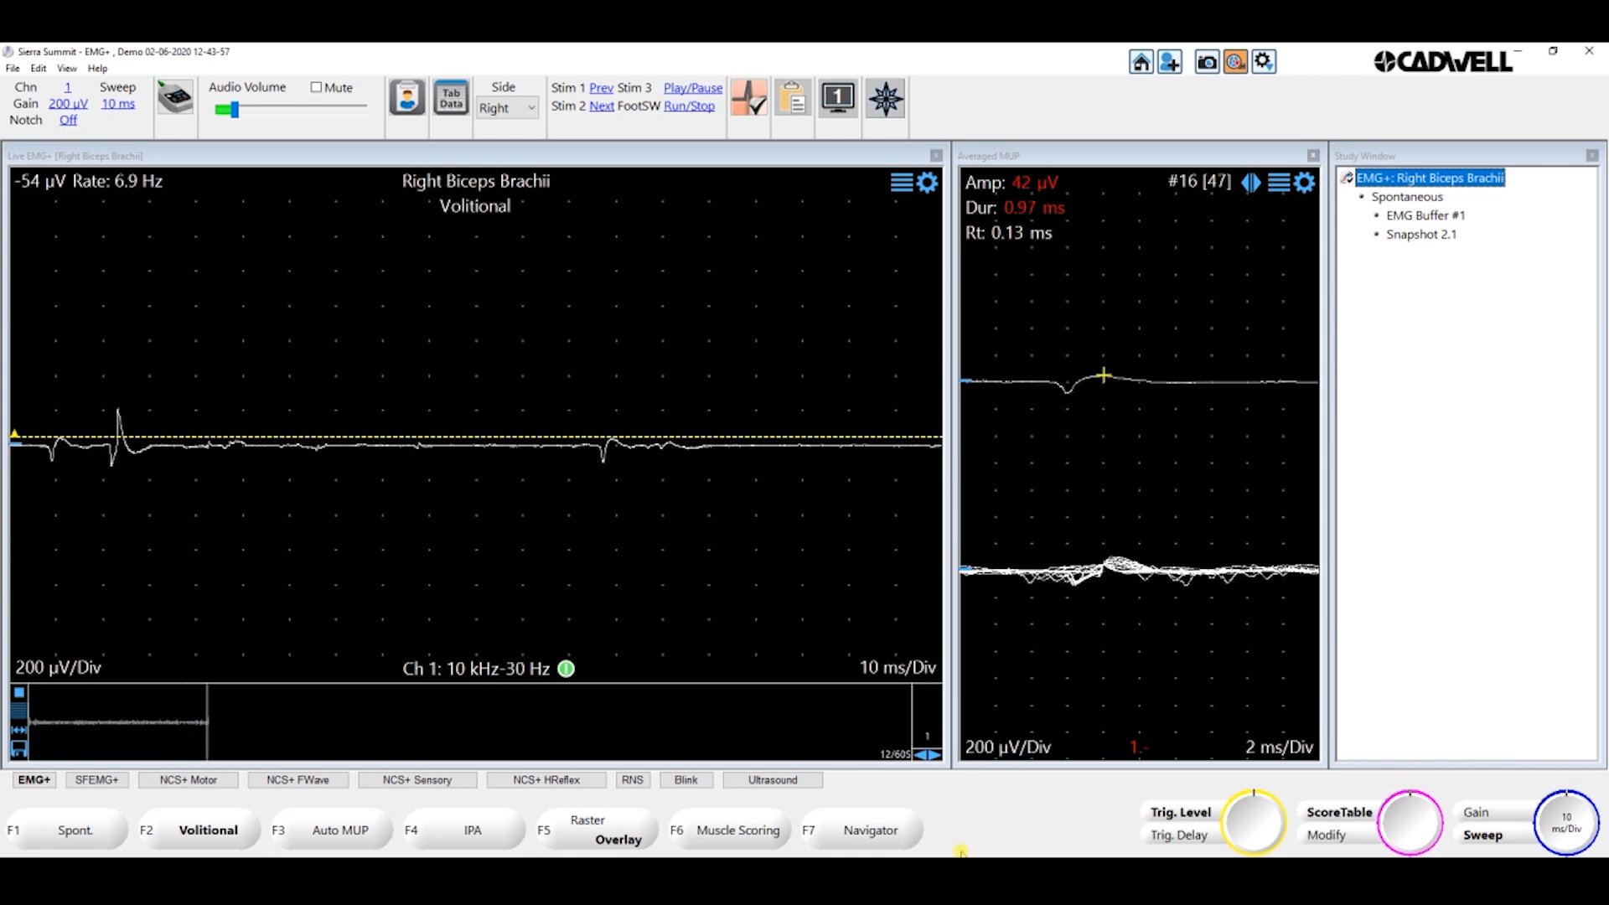
left_click(914, 870)
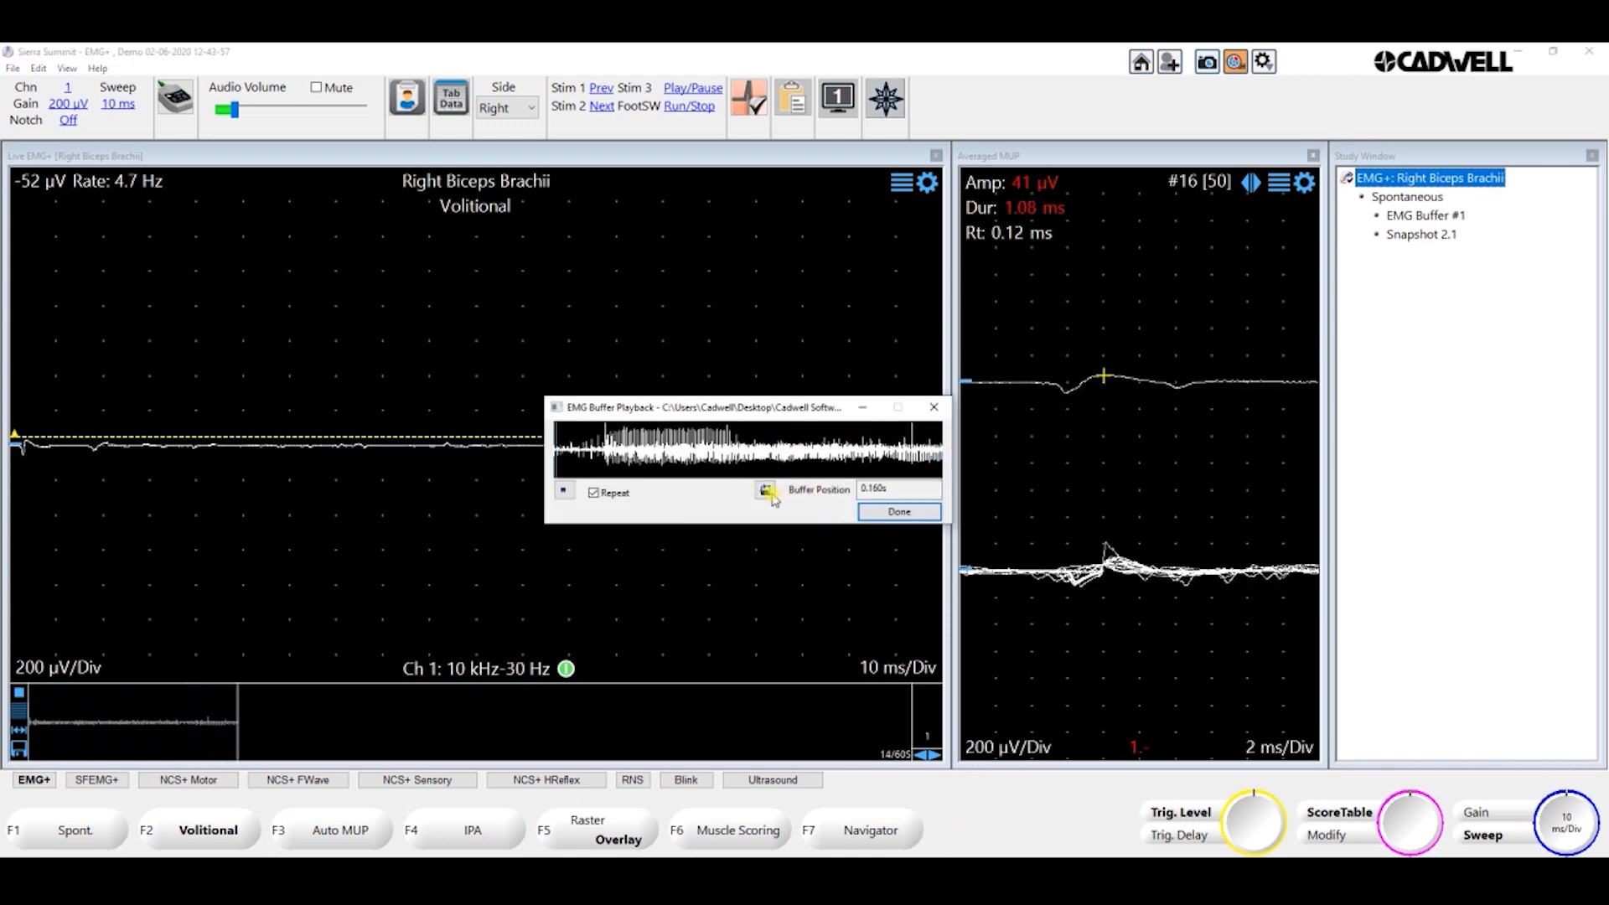
left_click(766, 491)
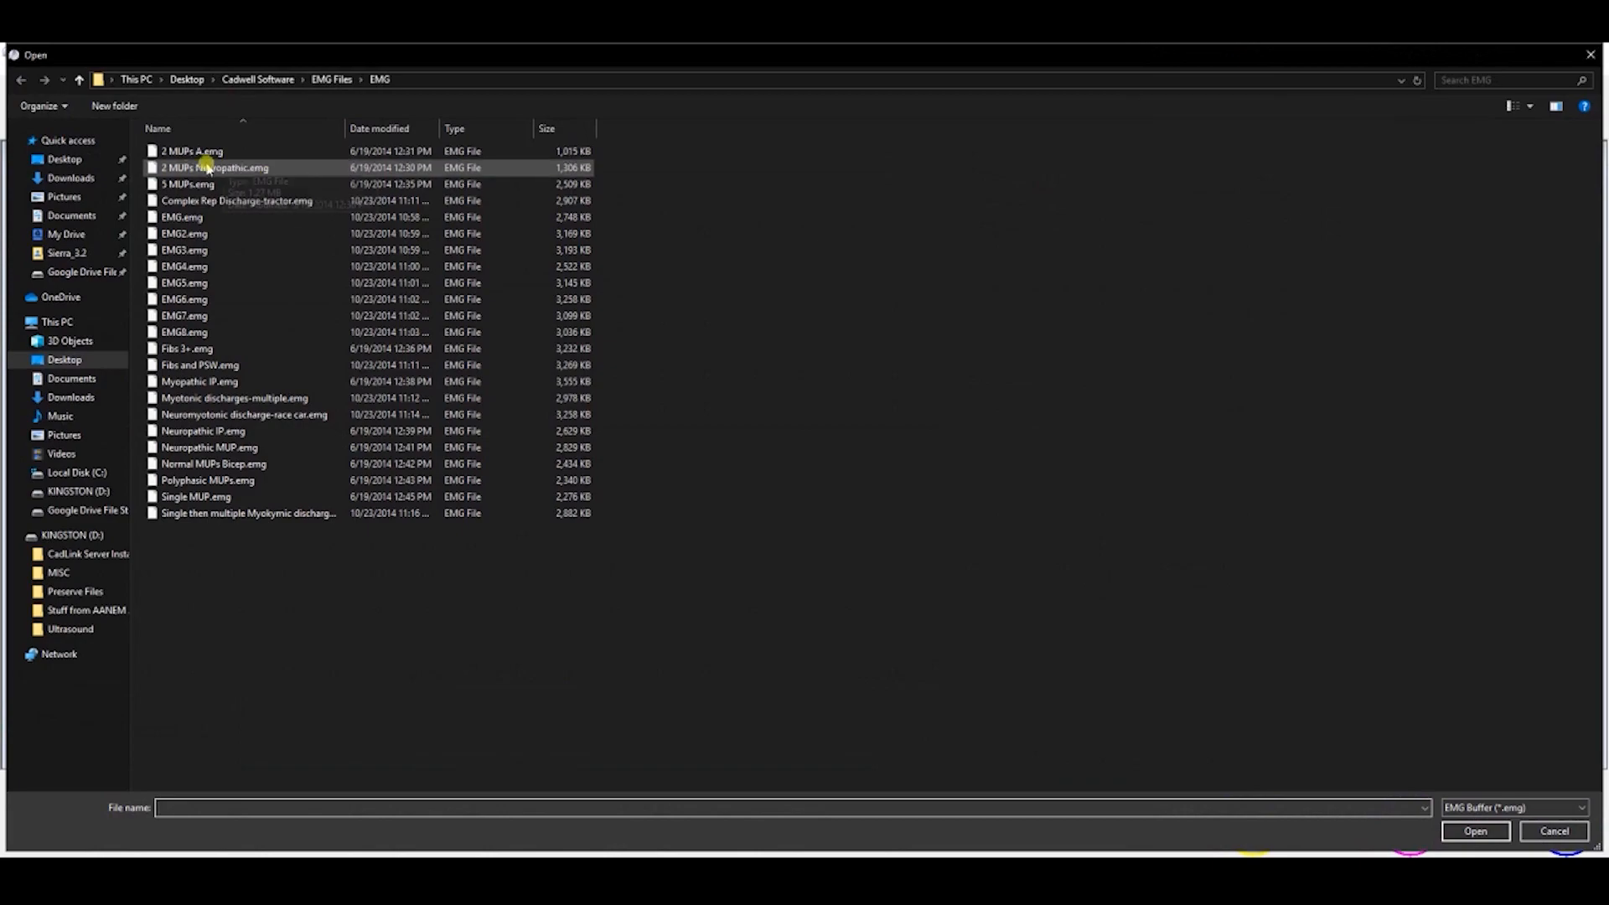
double_click(168, 165)
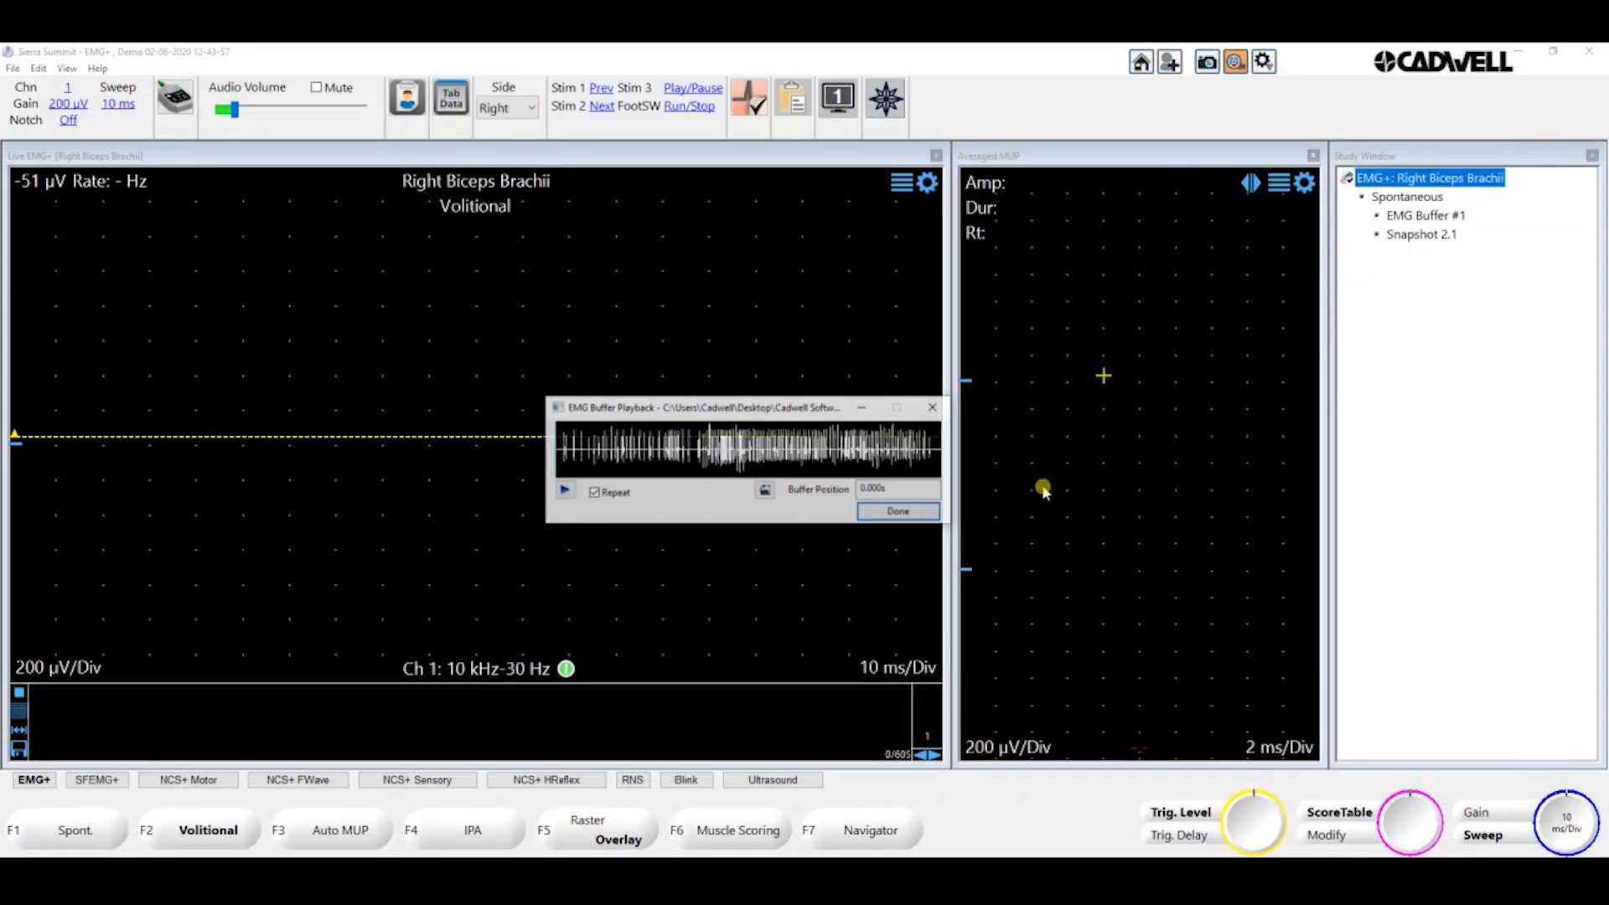
left_click(863, 407)
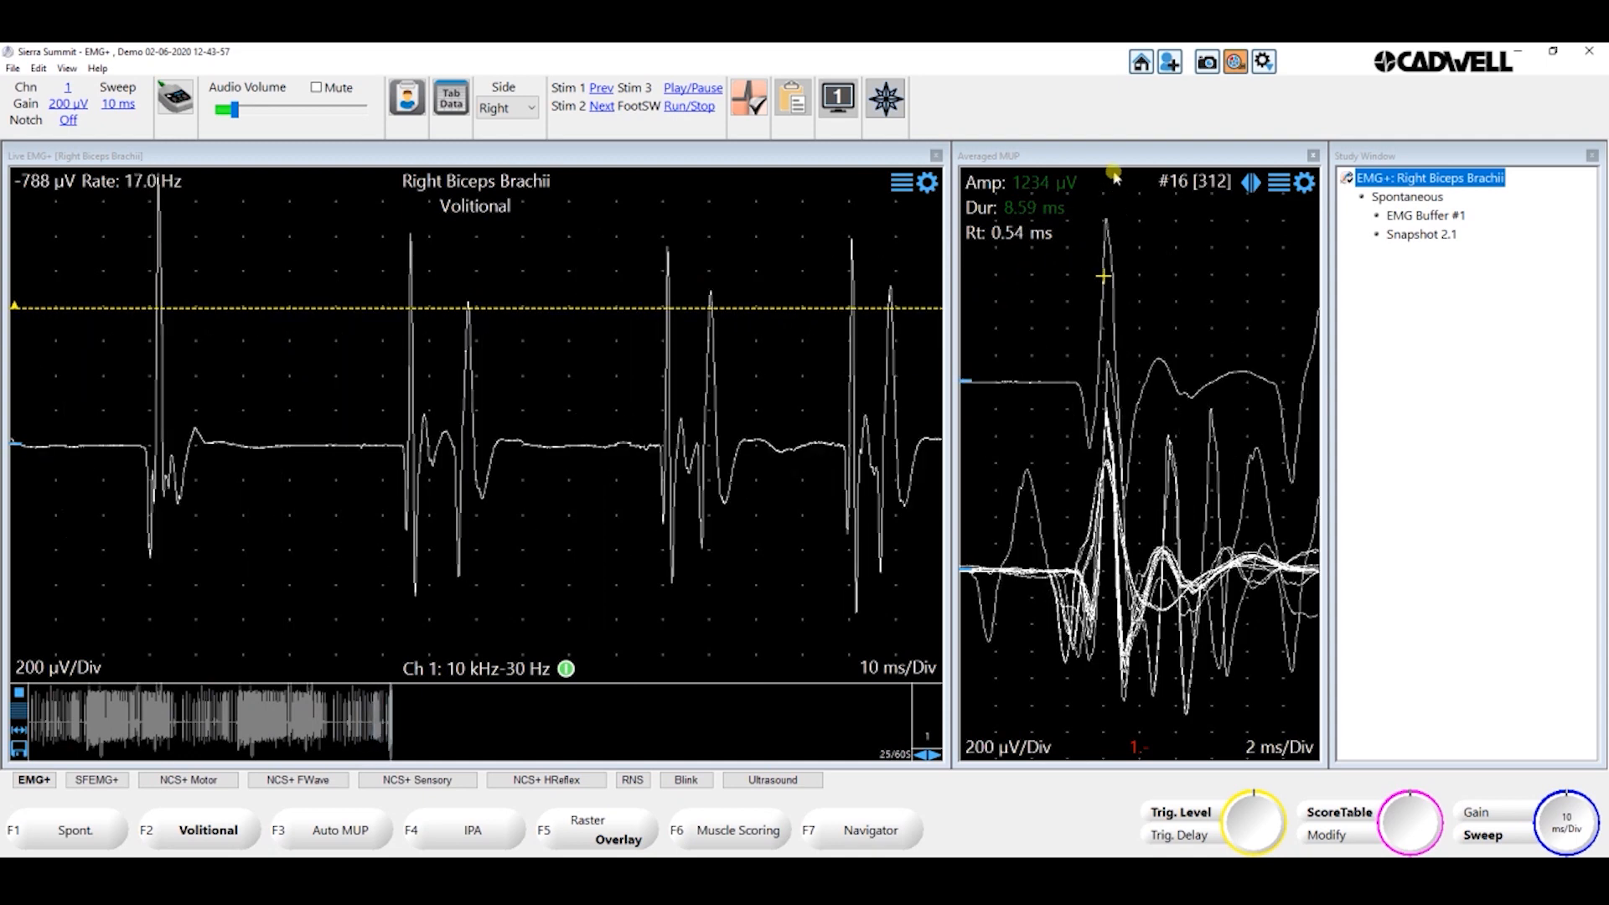
Replace the third Averaged MUP measurement with Firing Rate and stop the volitional recording
left_click(993, 234)
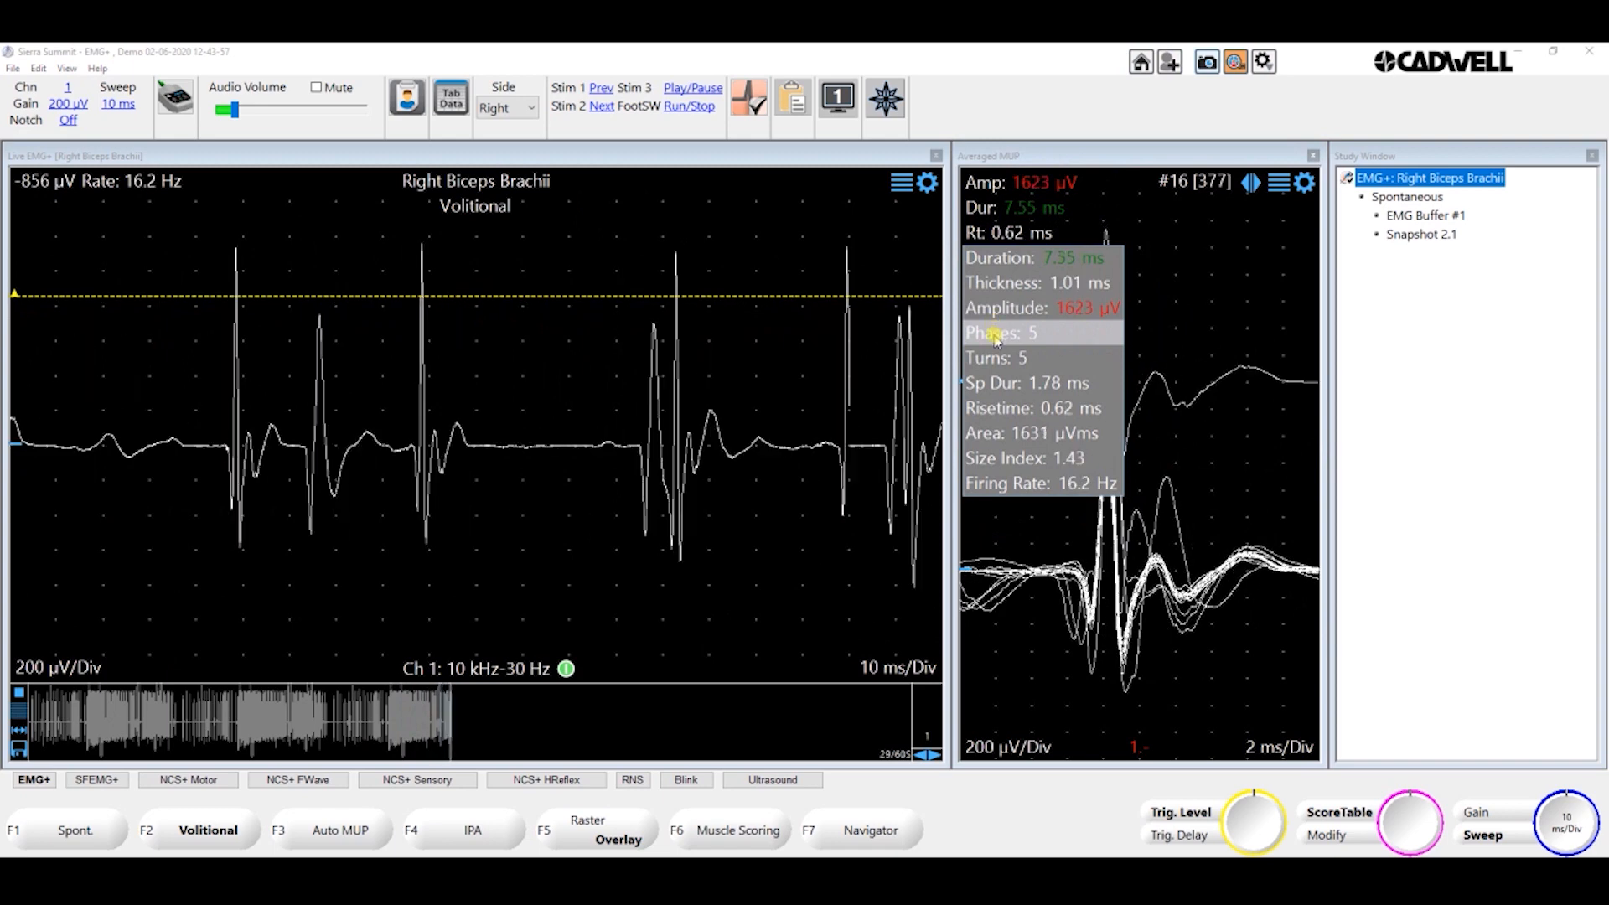
left_click(1023, 484)
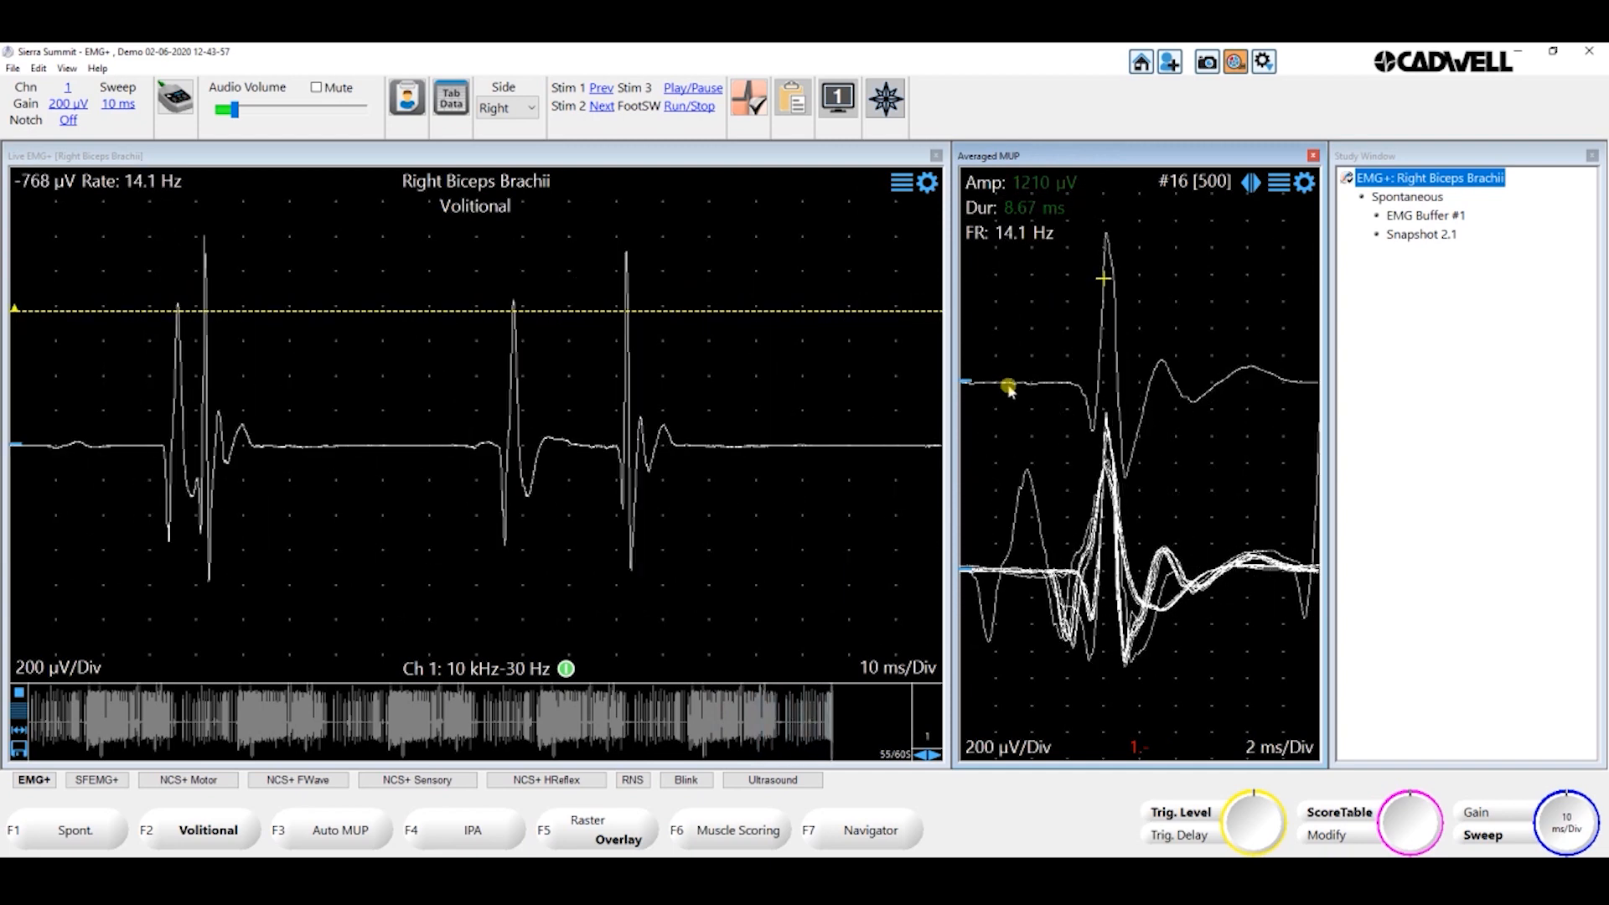
key("space")
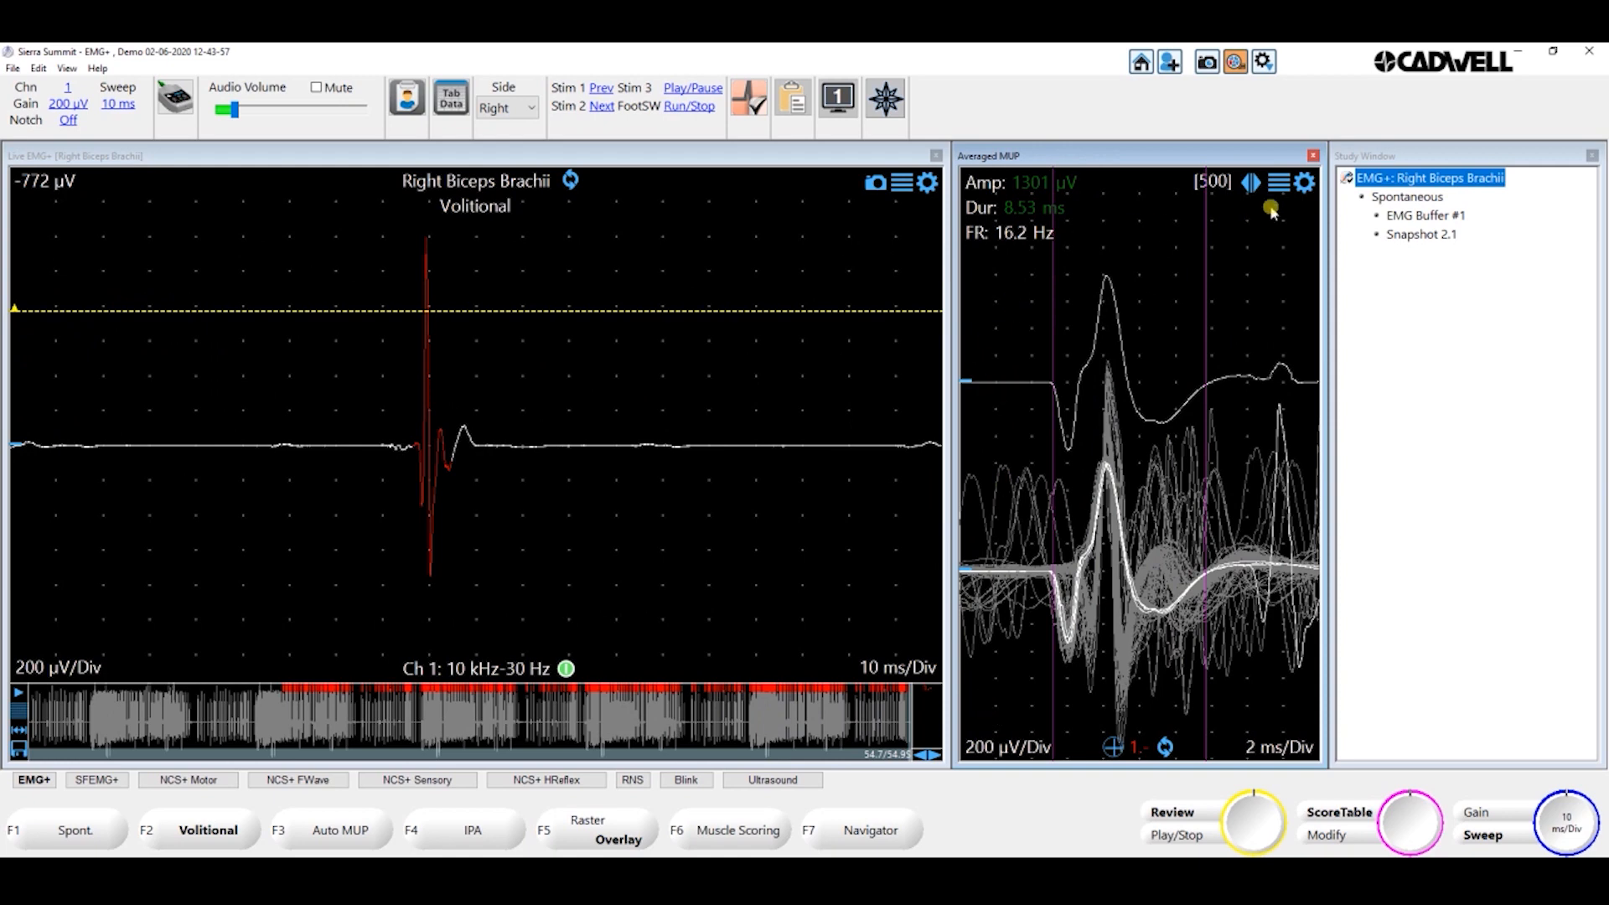
Try the Normal average type in the Averaged MUP settings, switch back to Weighted and close the settings
left_click(1304, 183)
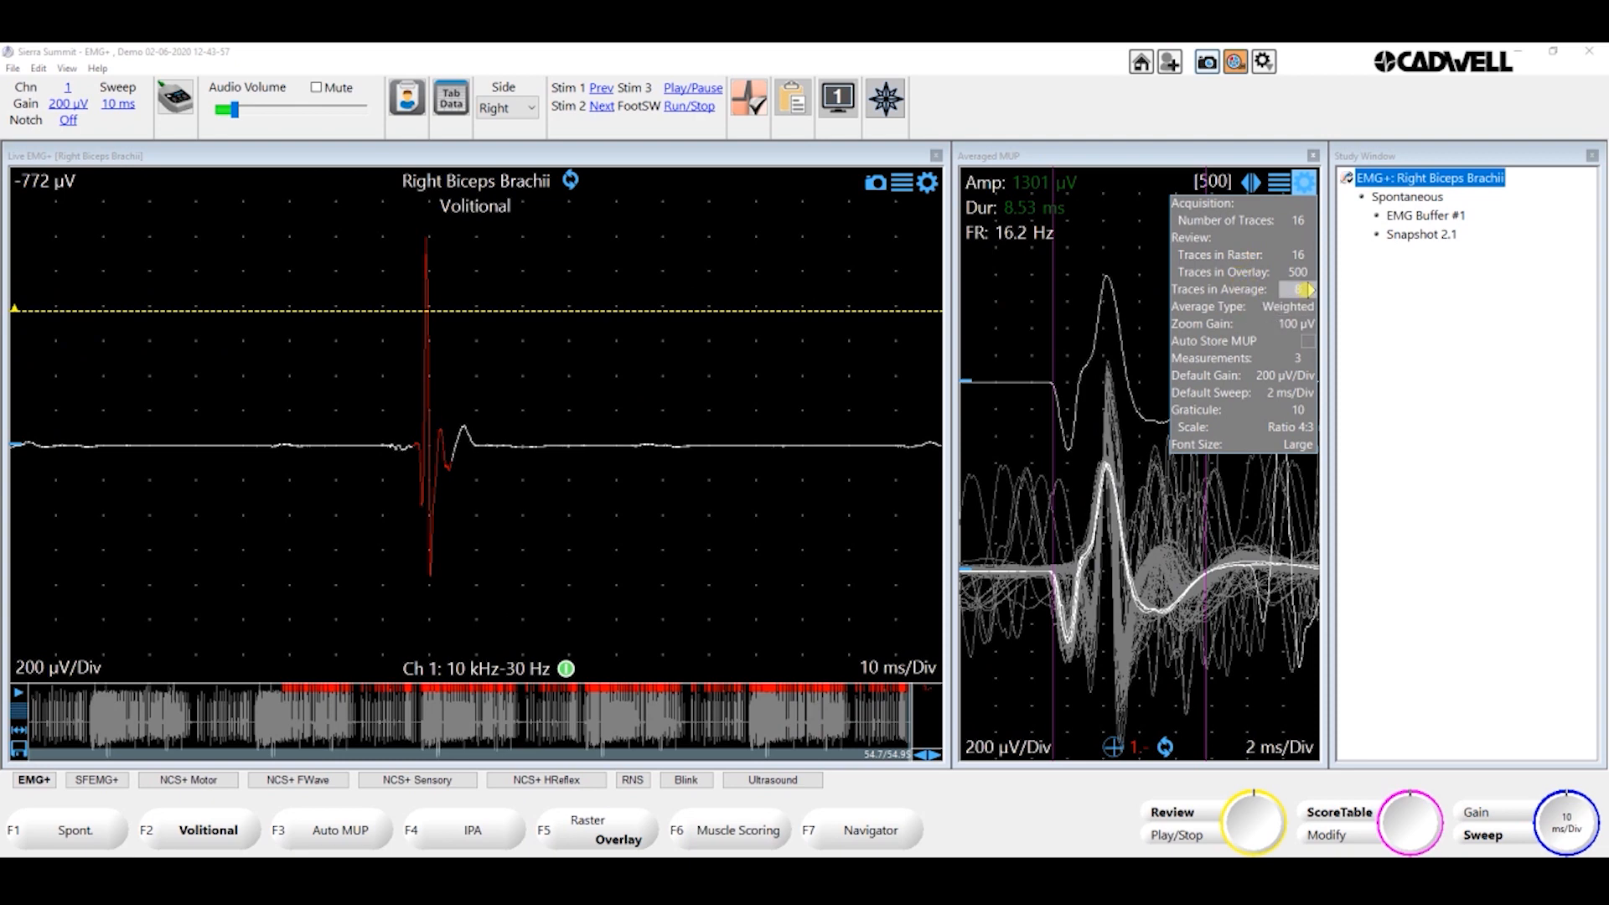
left_click(1295, 291)
left_click(1295, 307)
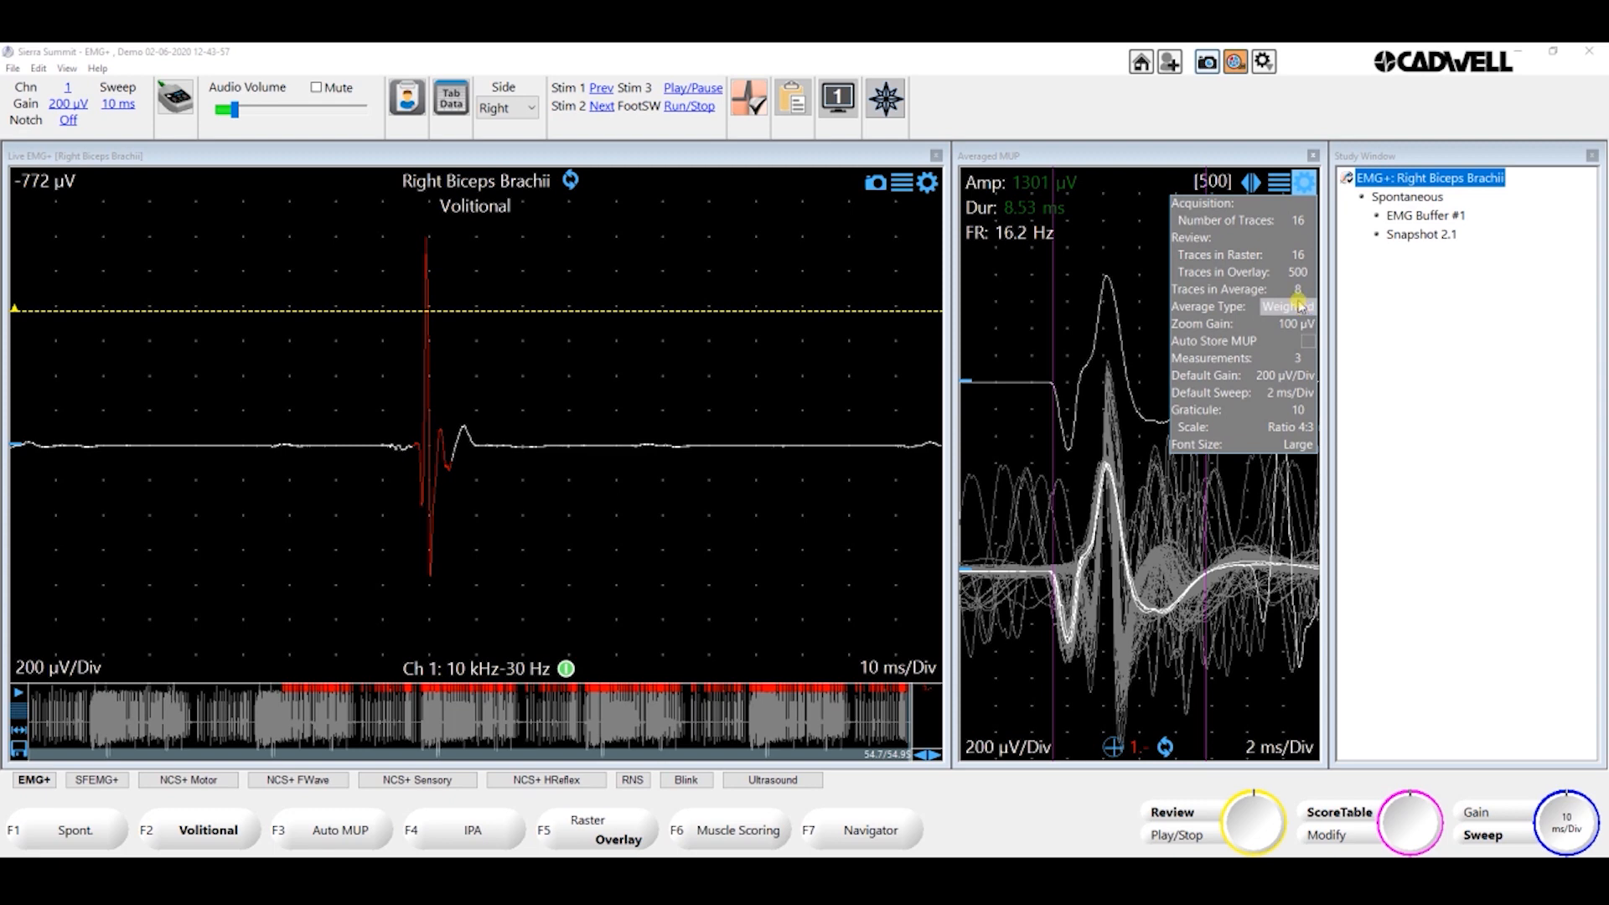
left_click(1275, 313)
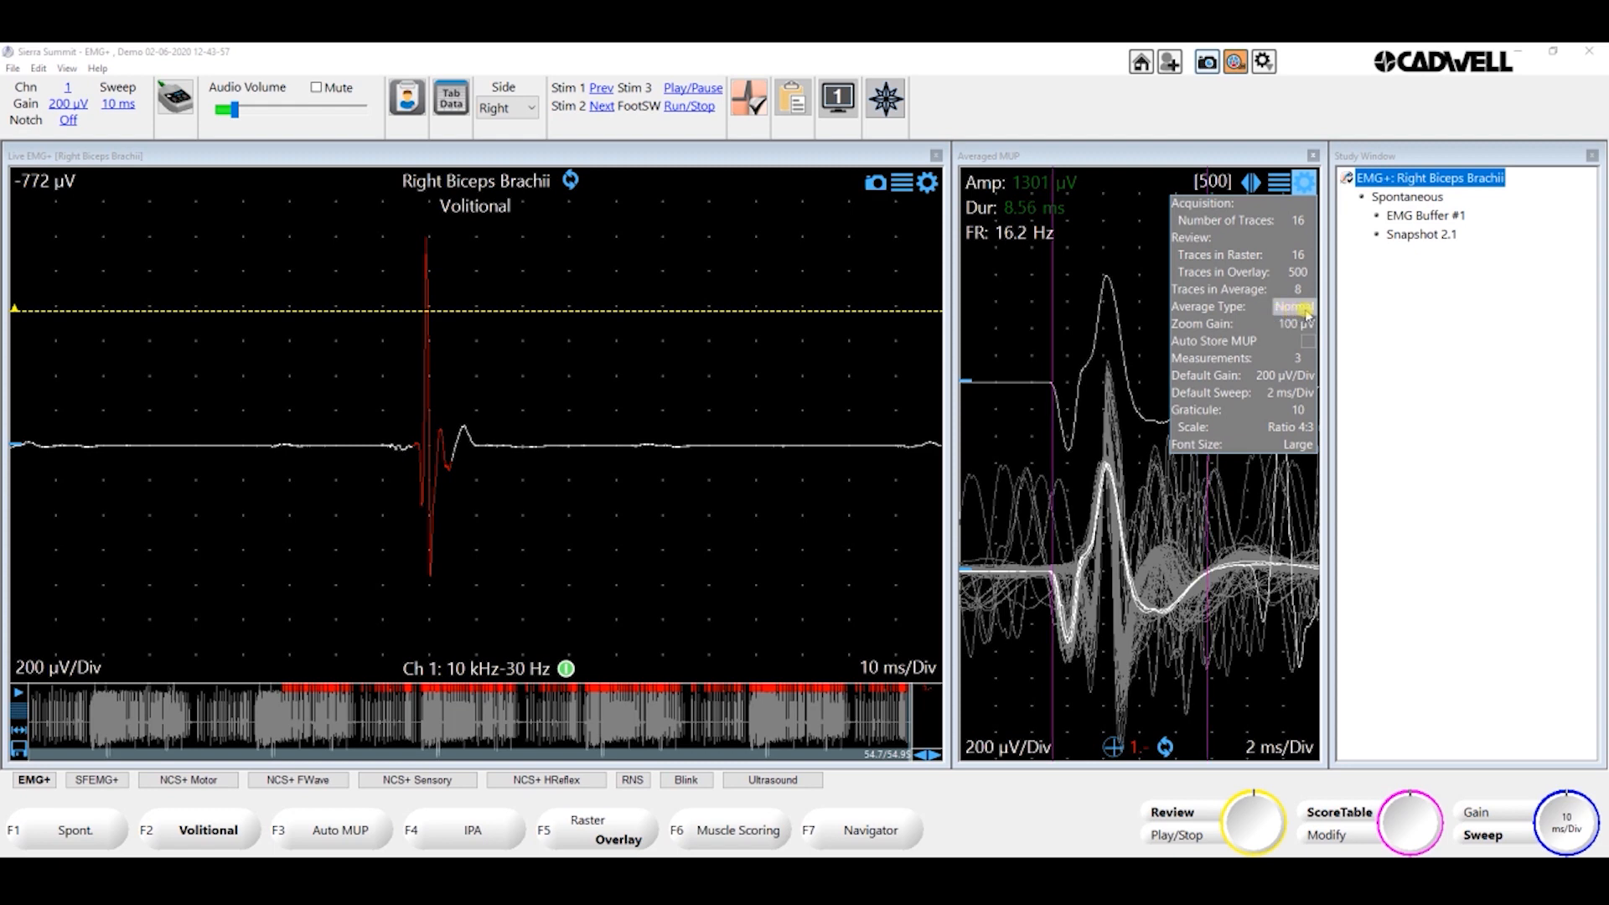
left_click(1292, 307)
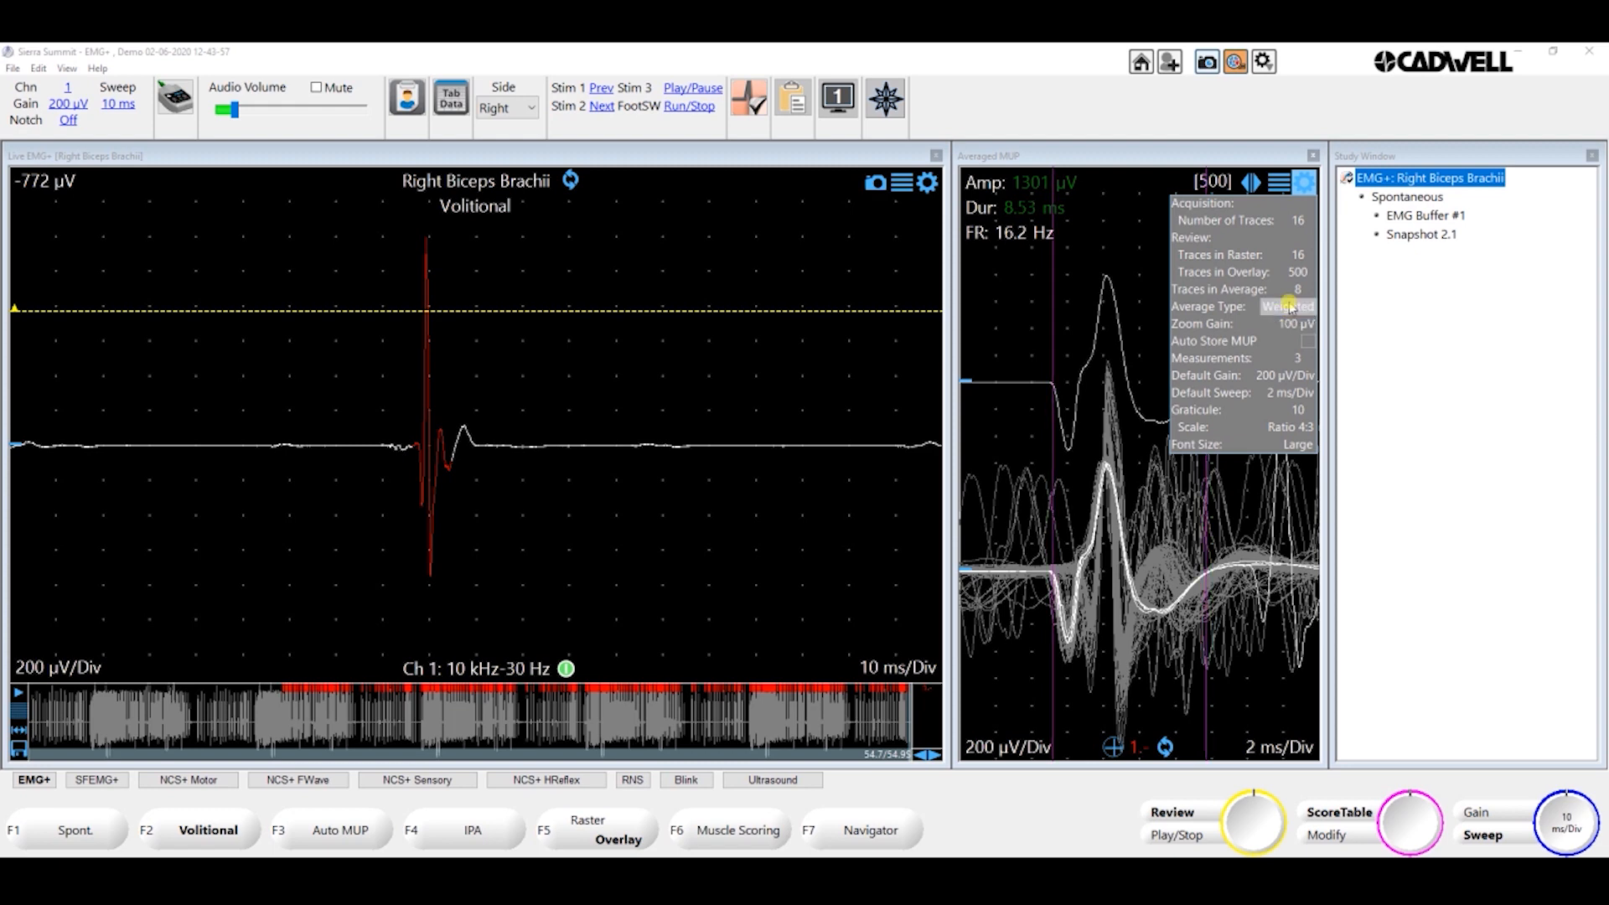
left_click(1123, 228)
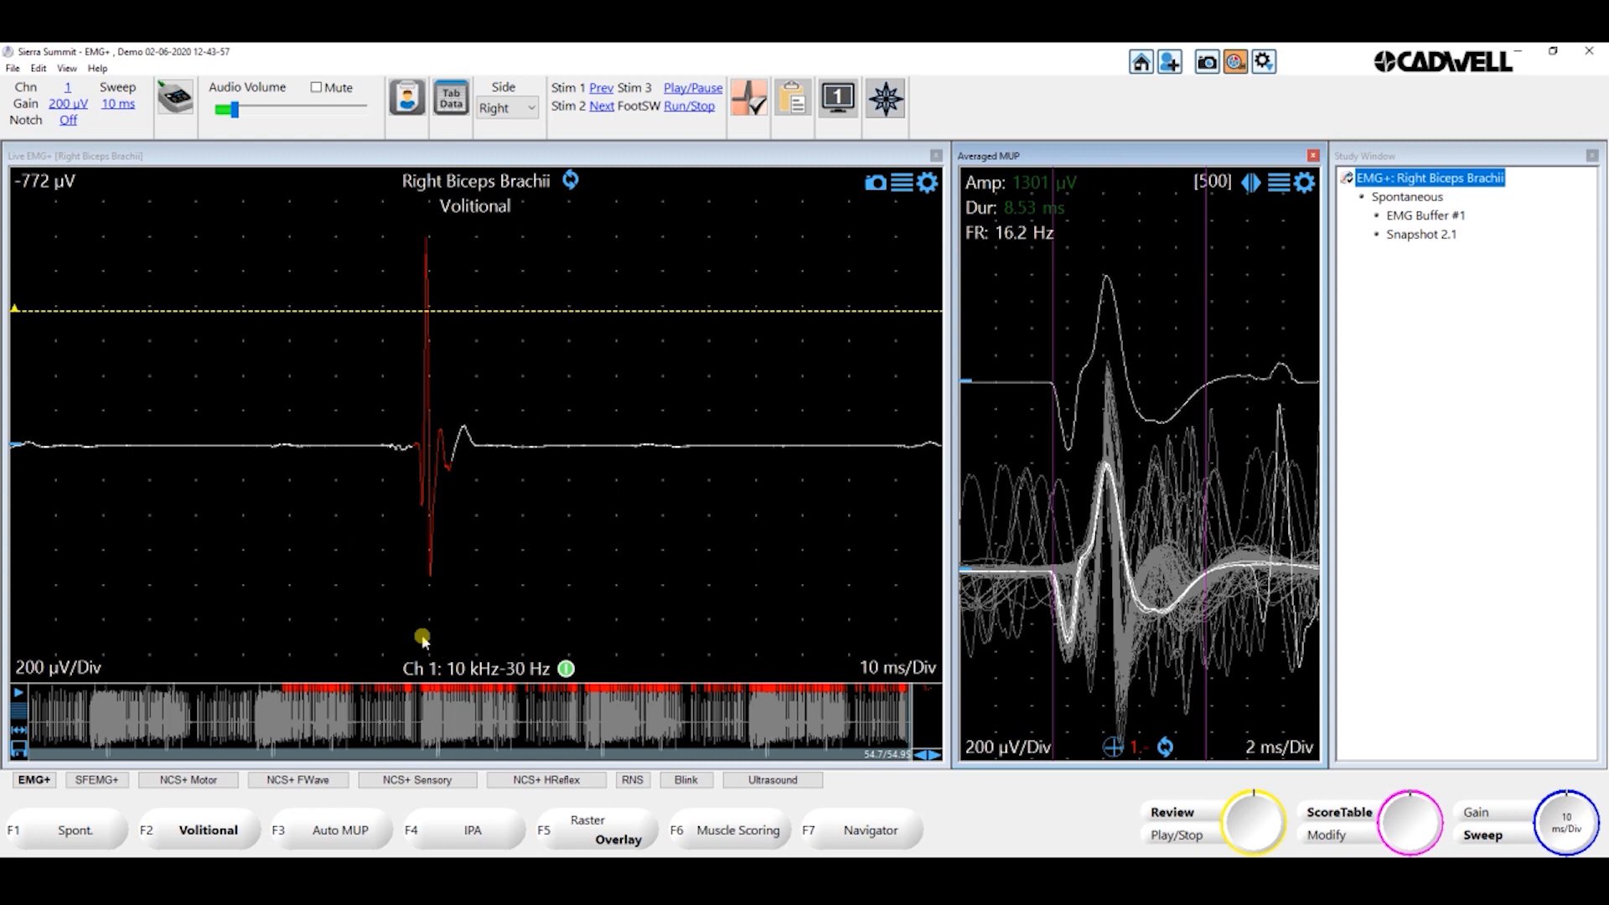
Open the Muscle Scoring Table and score the right biceps brachii's Amp as Incr and Dur as Nml
left_click(874, 188)
key("F6")
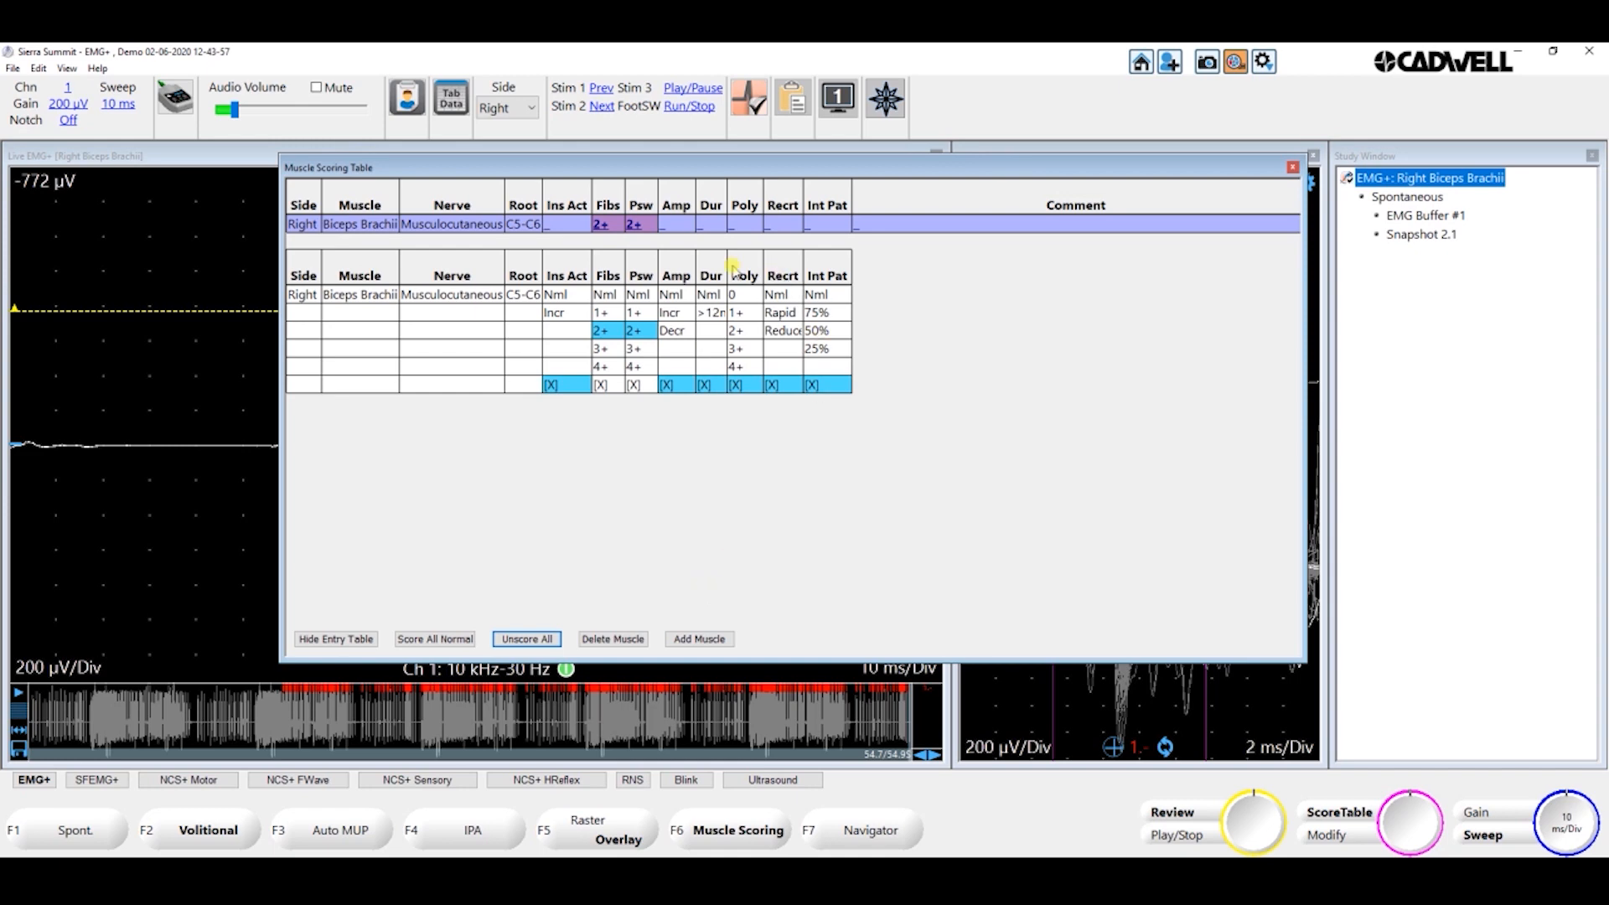
left_click(671, 315)
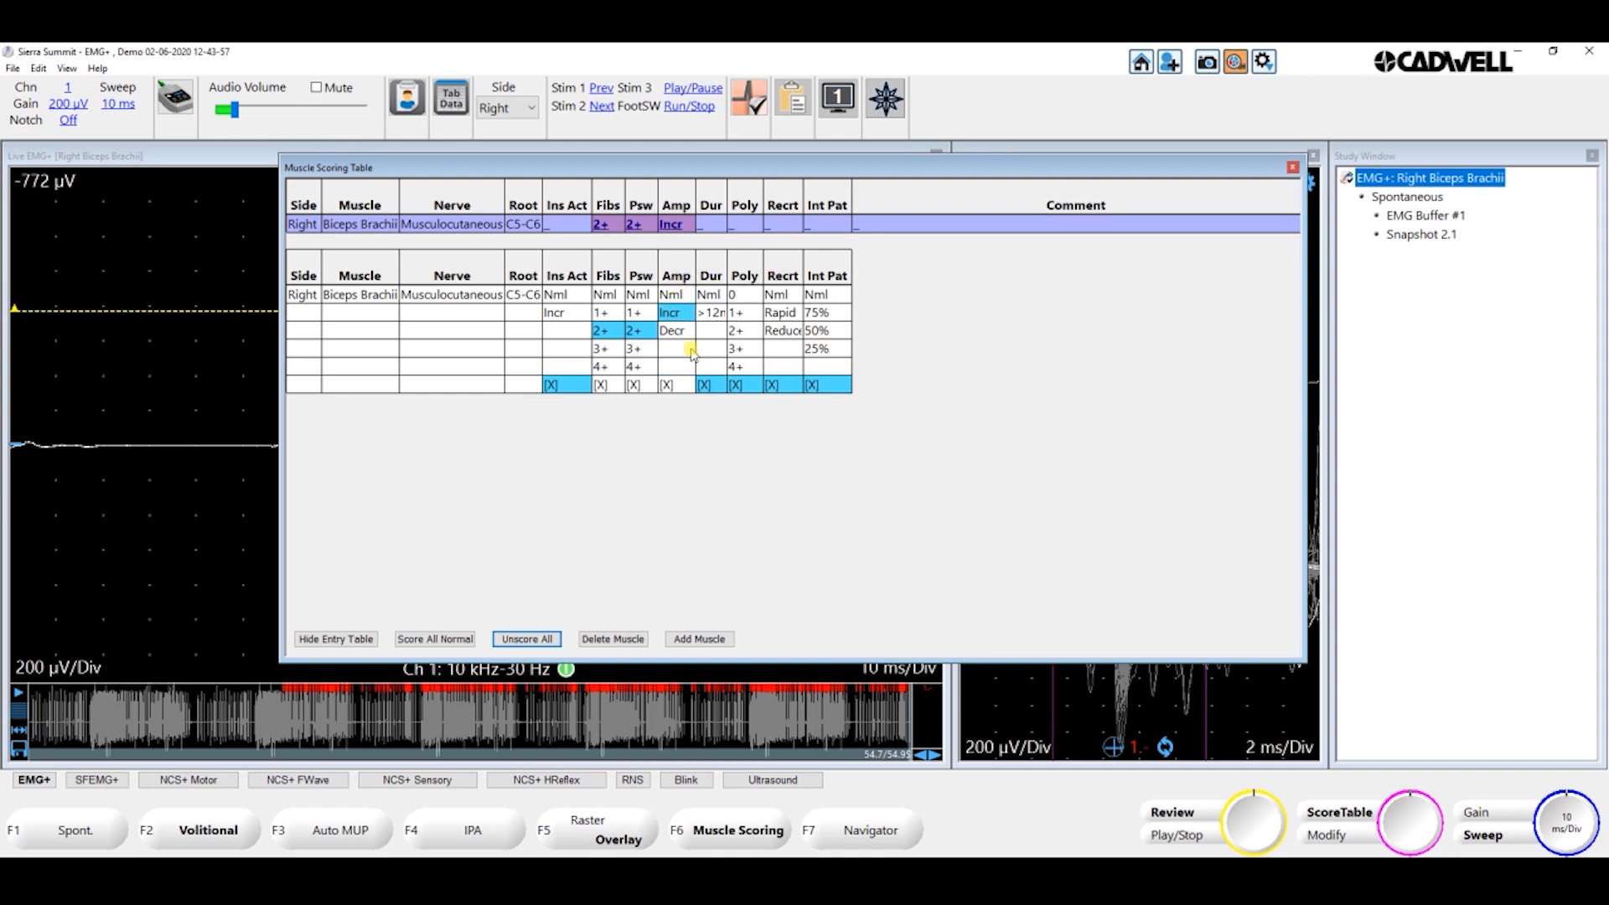
left_click(709, 295)
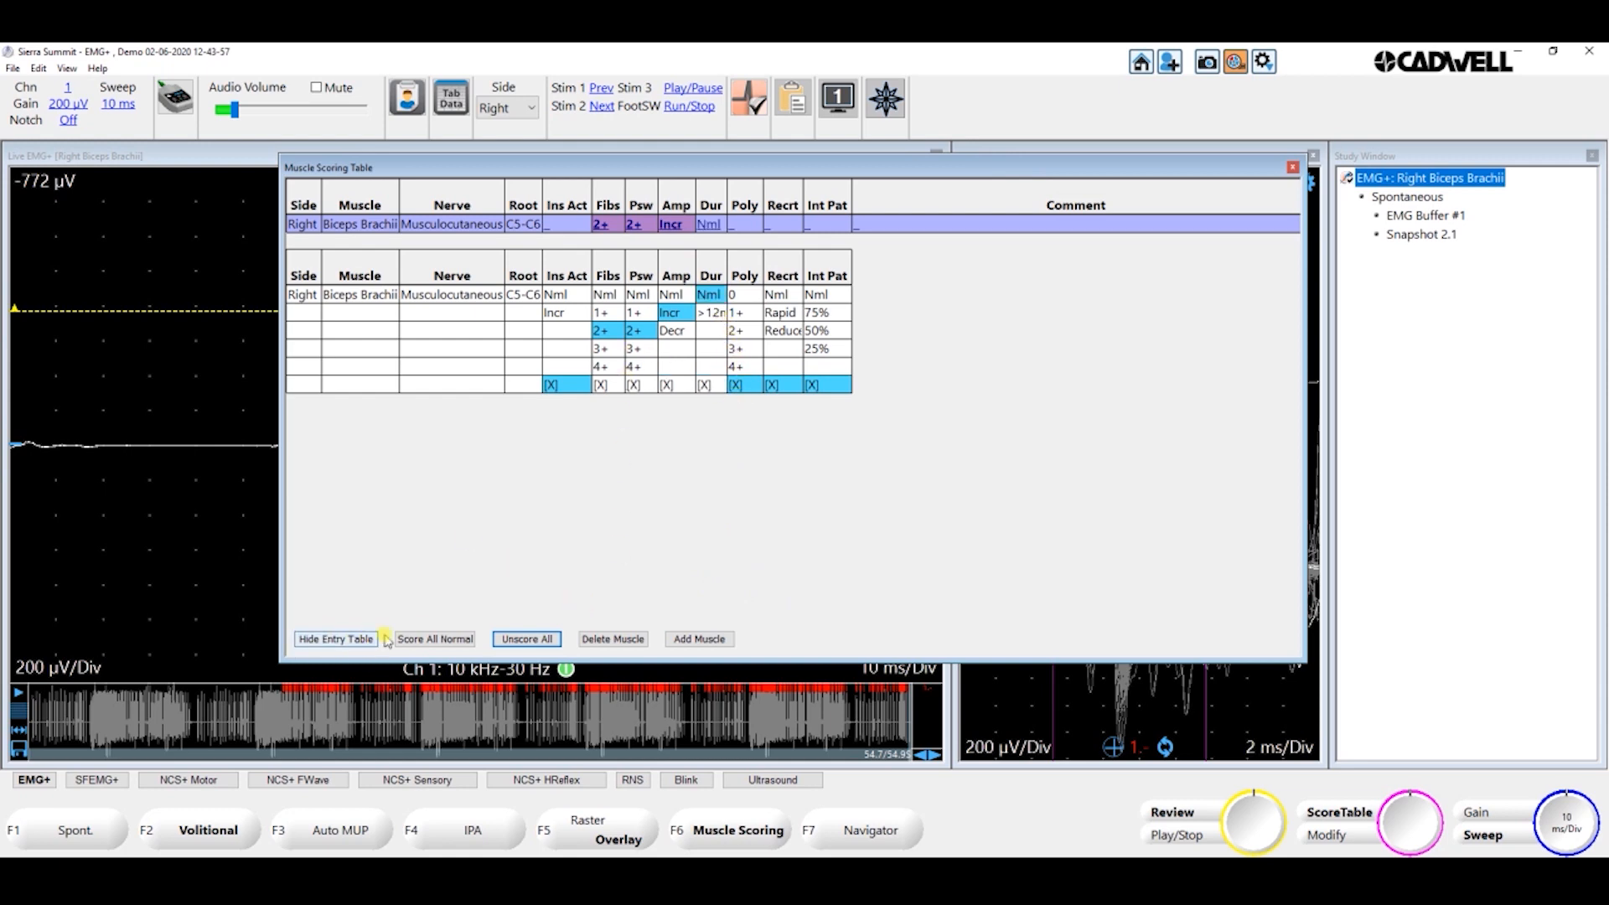
Score all columns normal, unscore them all and set Fibs and Psw to 2+
left_click(439, 640)
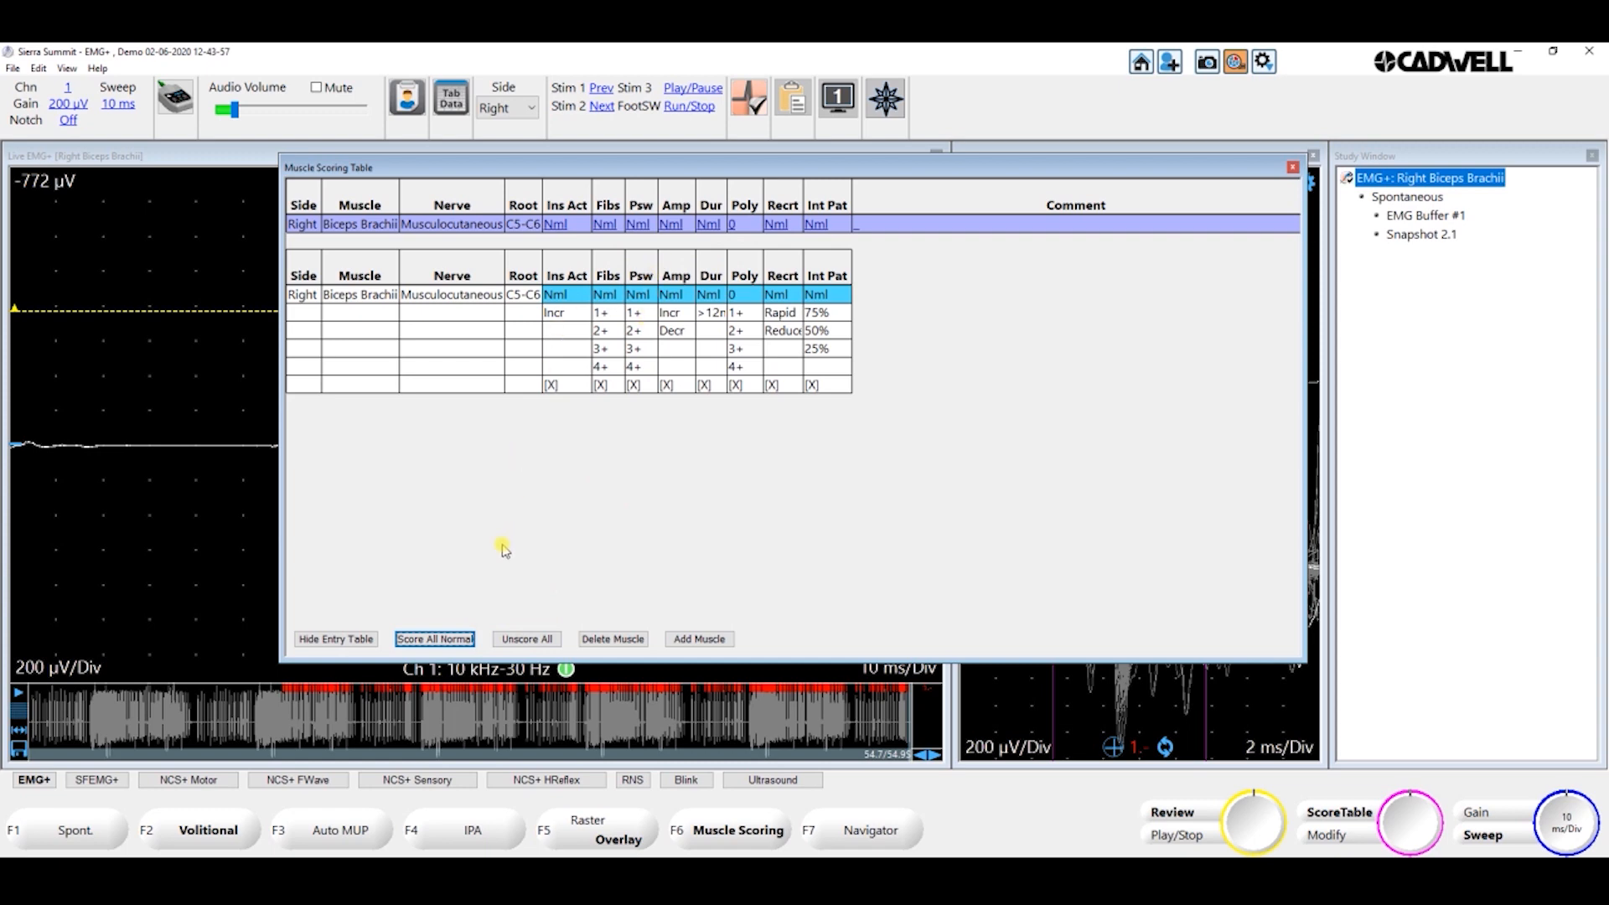
left_click(523, 640)
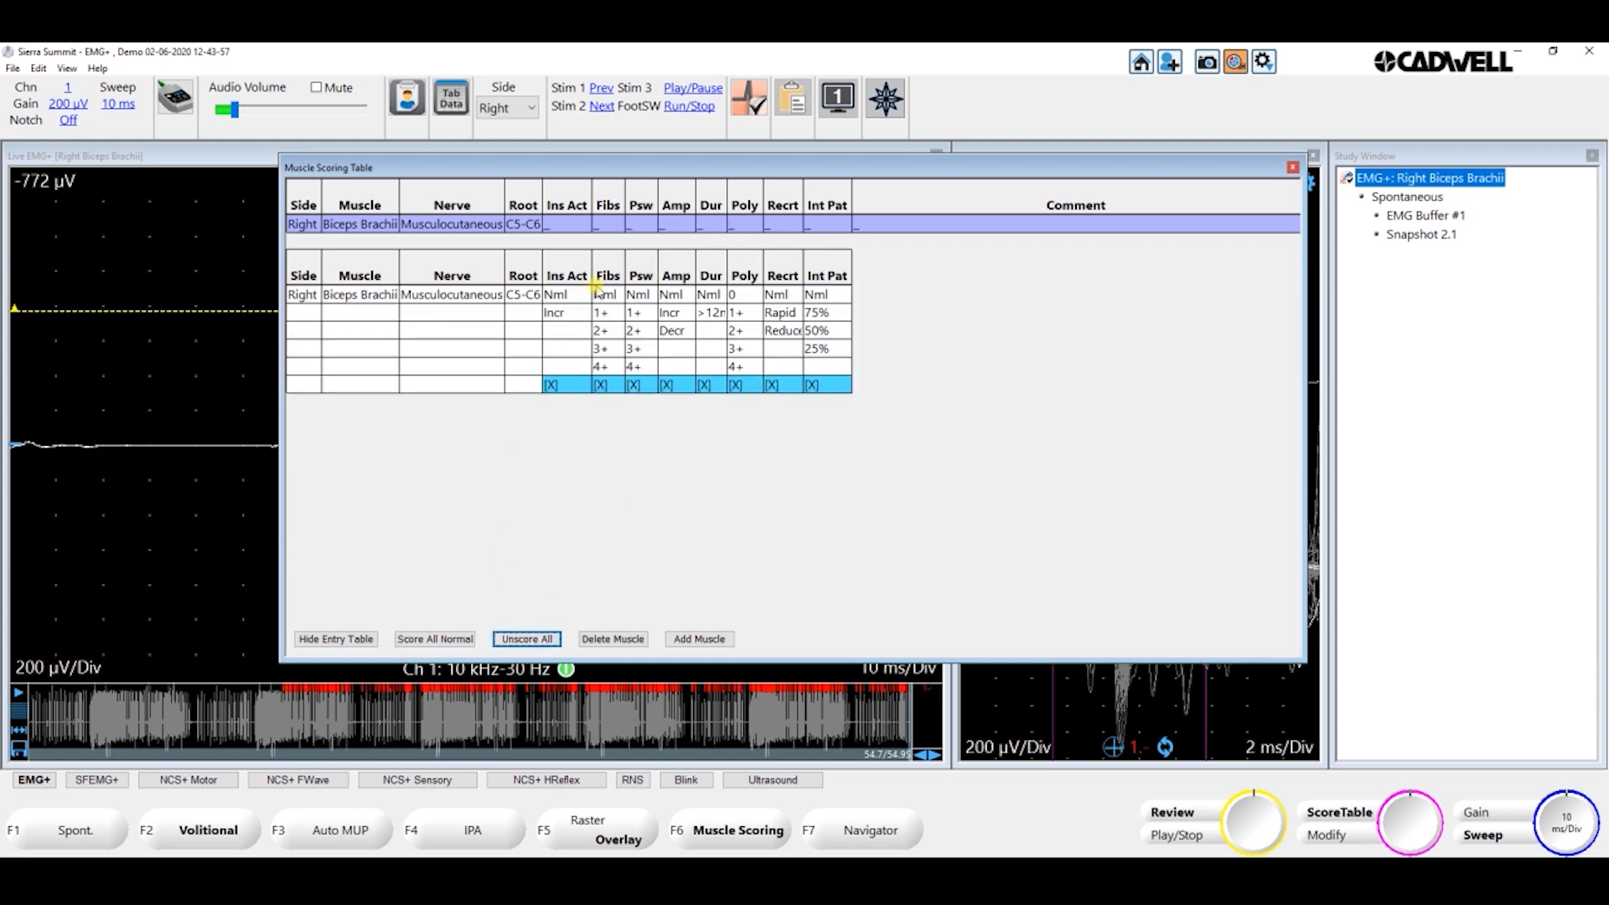
left_click(603, 334)
left_click(637, 332)
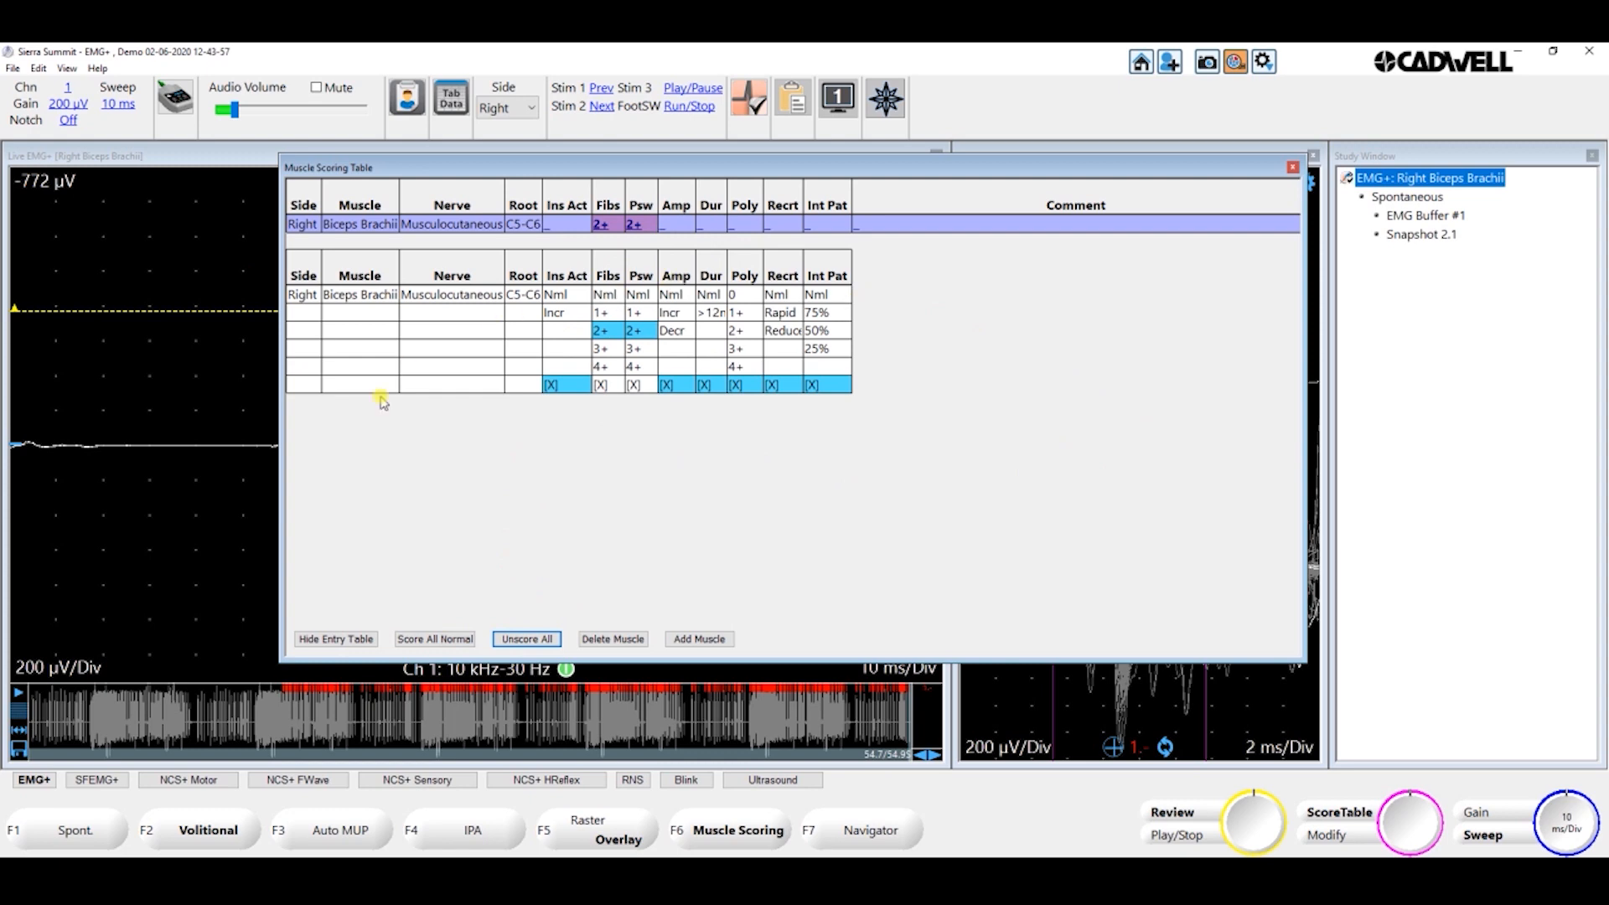
Hide the entry table and score Amp as Incr and Dur as >12ms in the biceps brachii row
left_click(335, 639)
left_click(681, 224)
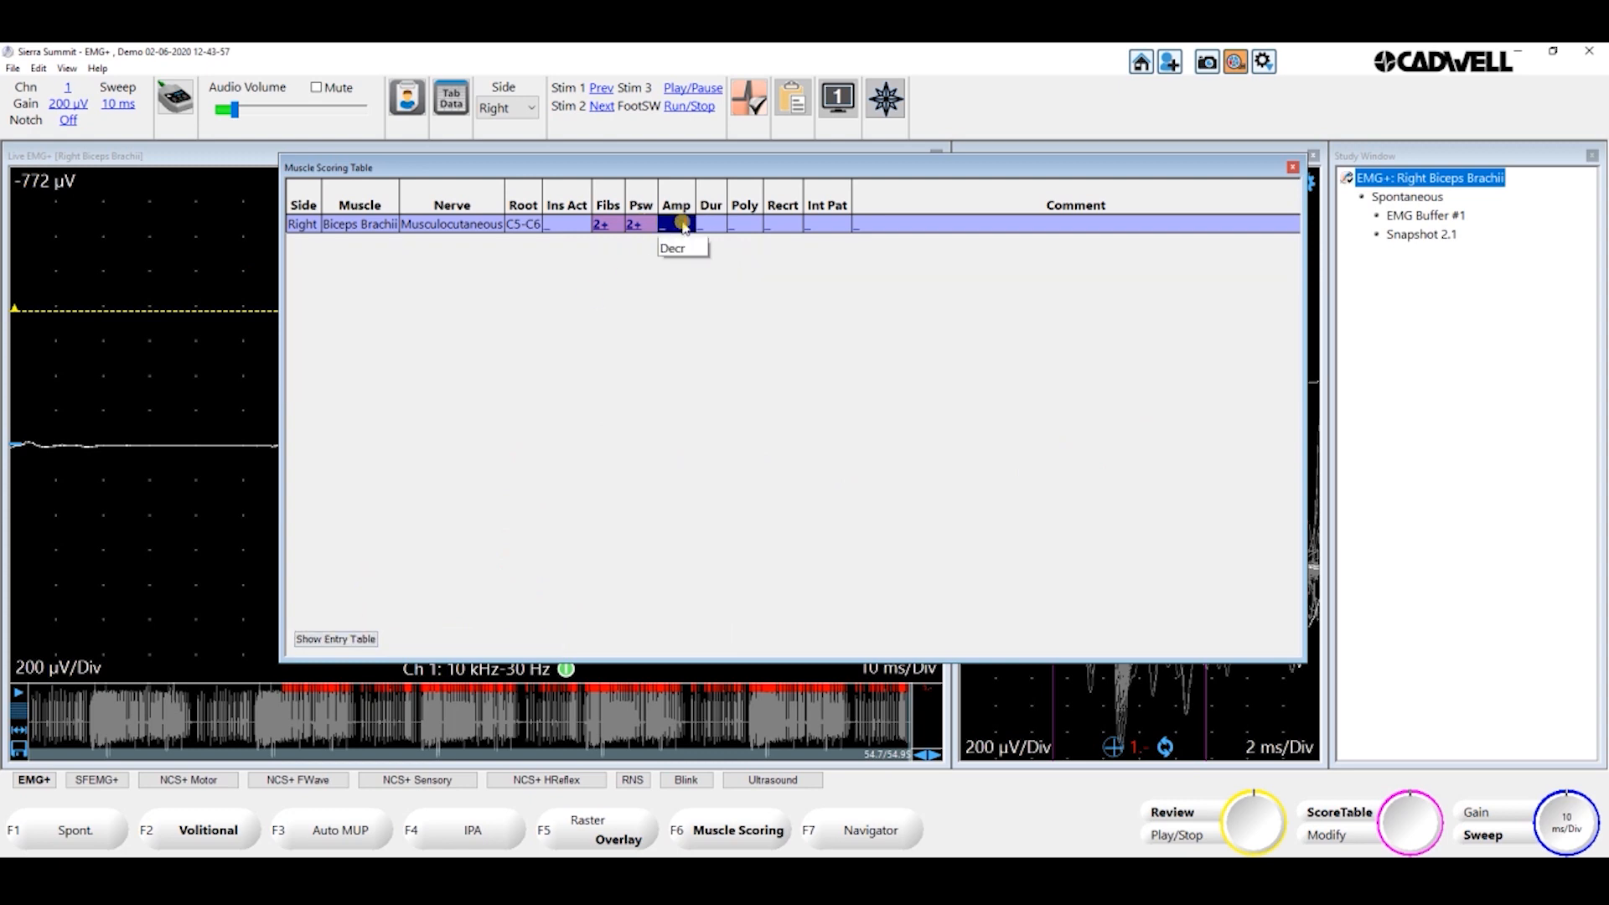
left_click(672, 253)
left_click(682, 223)
left_click(681, 248)
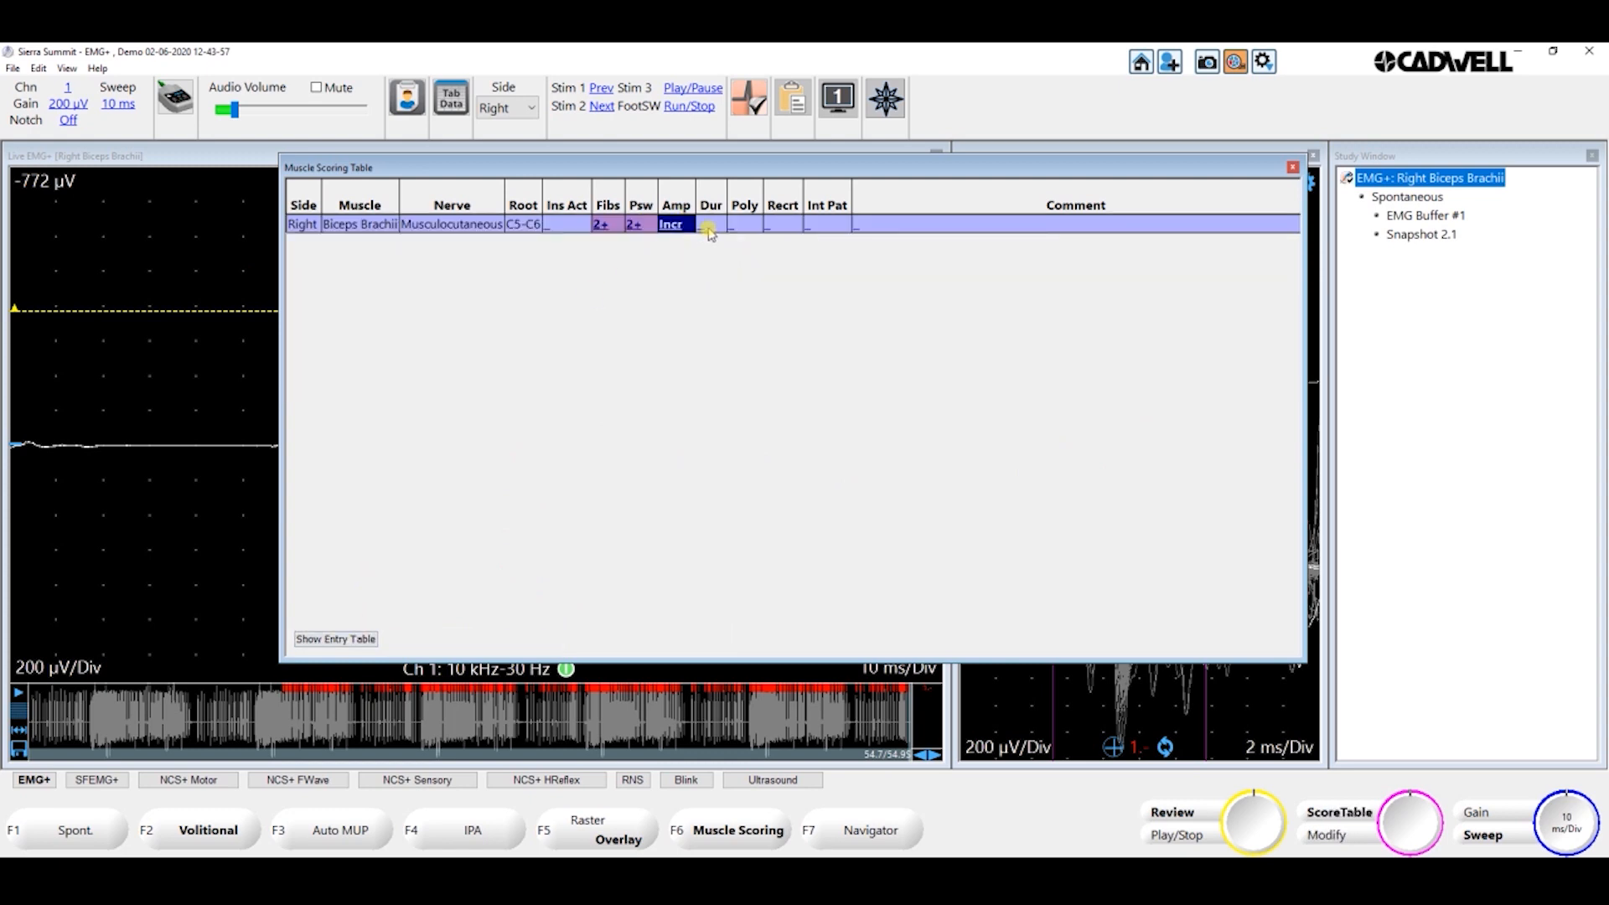
left_click(708, 226)
left_click(712, 260)
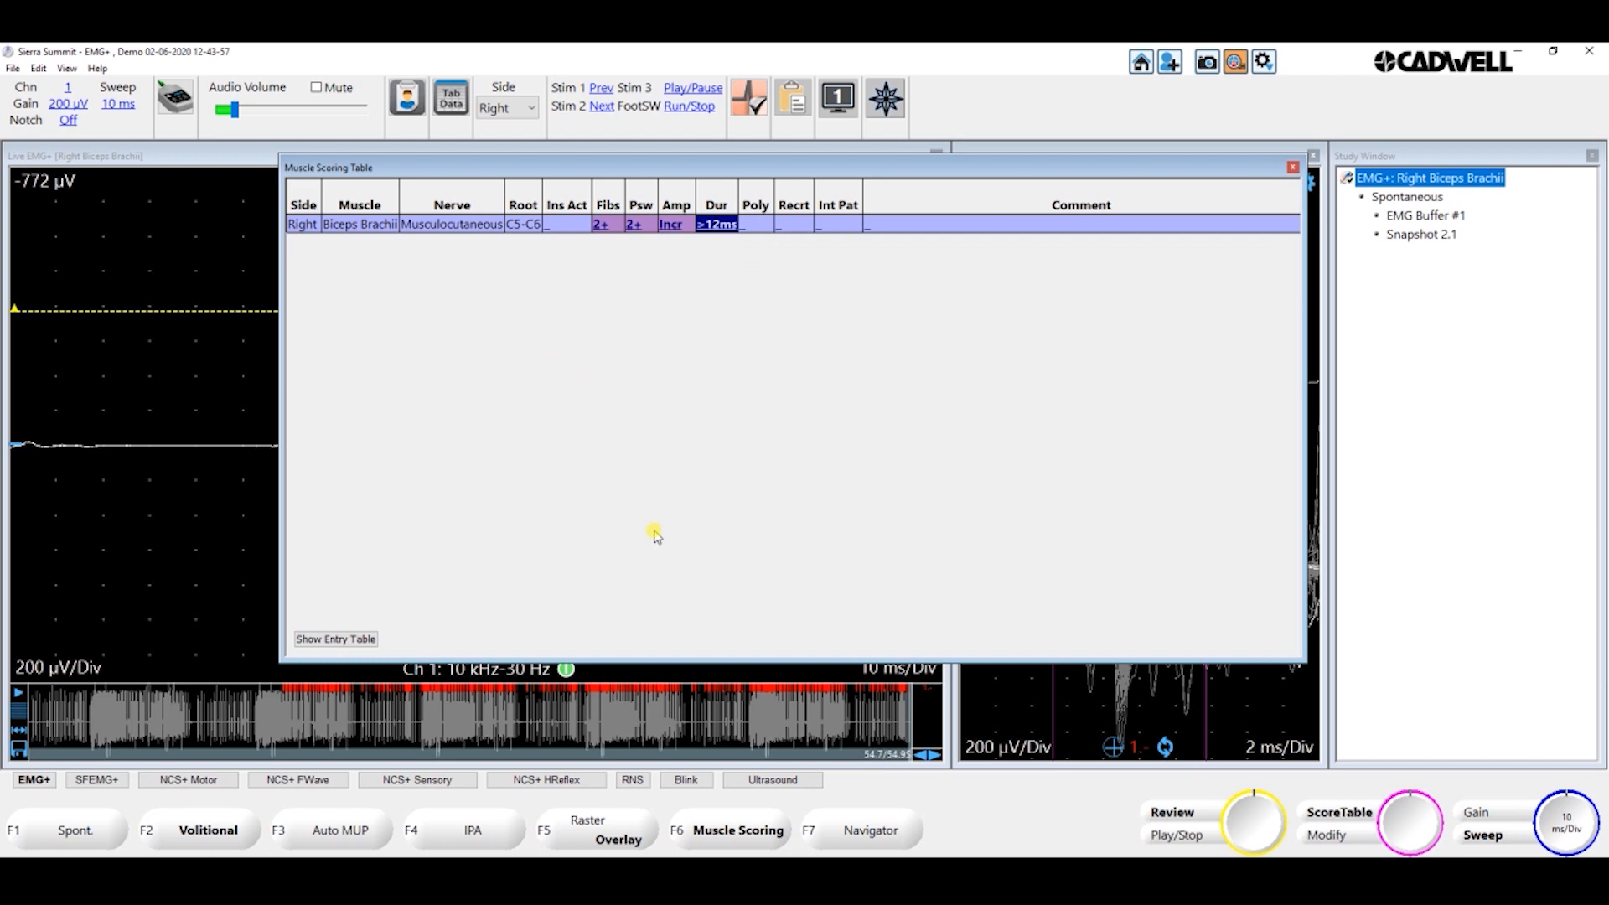
Open the Navigator and select the Biceps Femoris (Long Hd), Bulbocavernosus, Anconeus and Abductor Hallucis muscles for EMG+
key("F7")
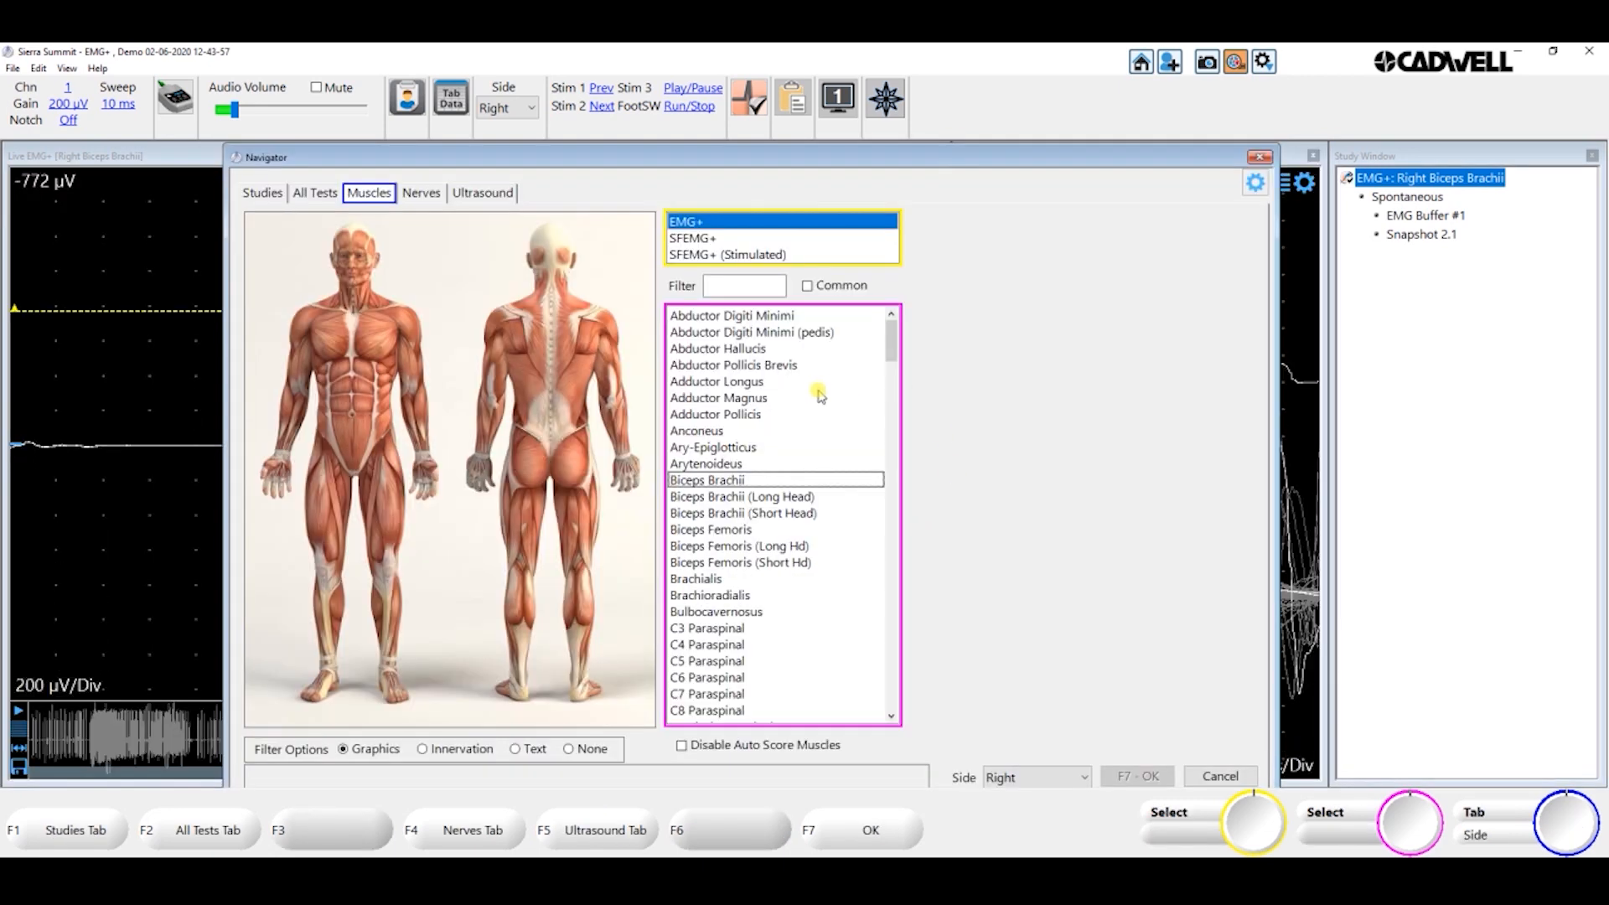
left_click(706, 546)
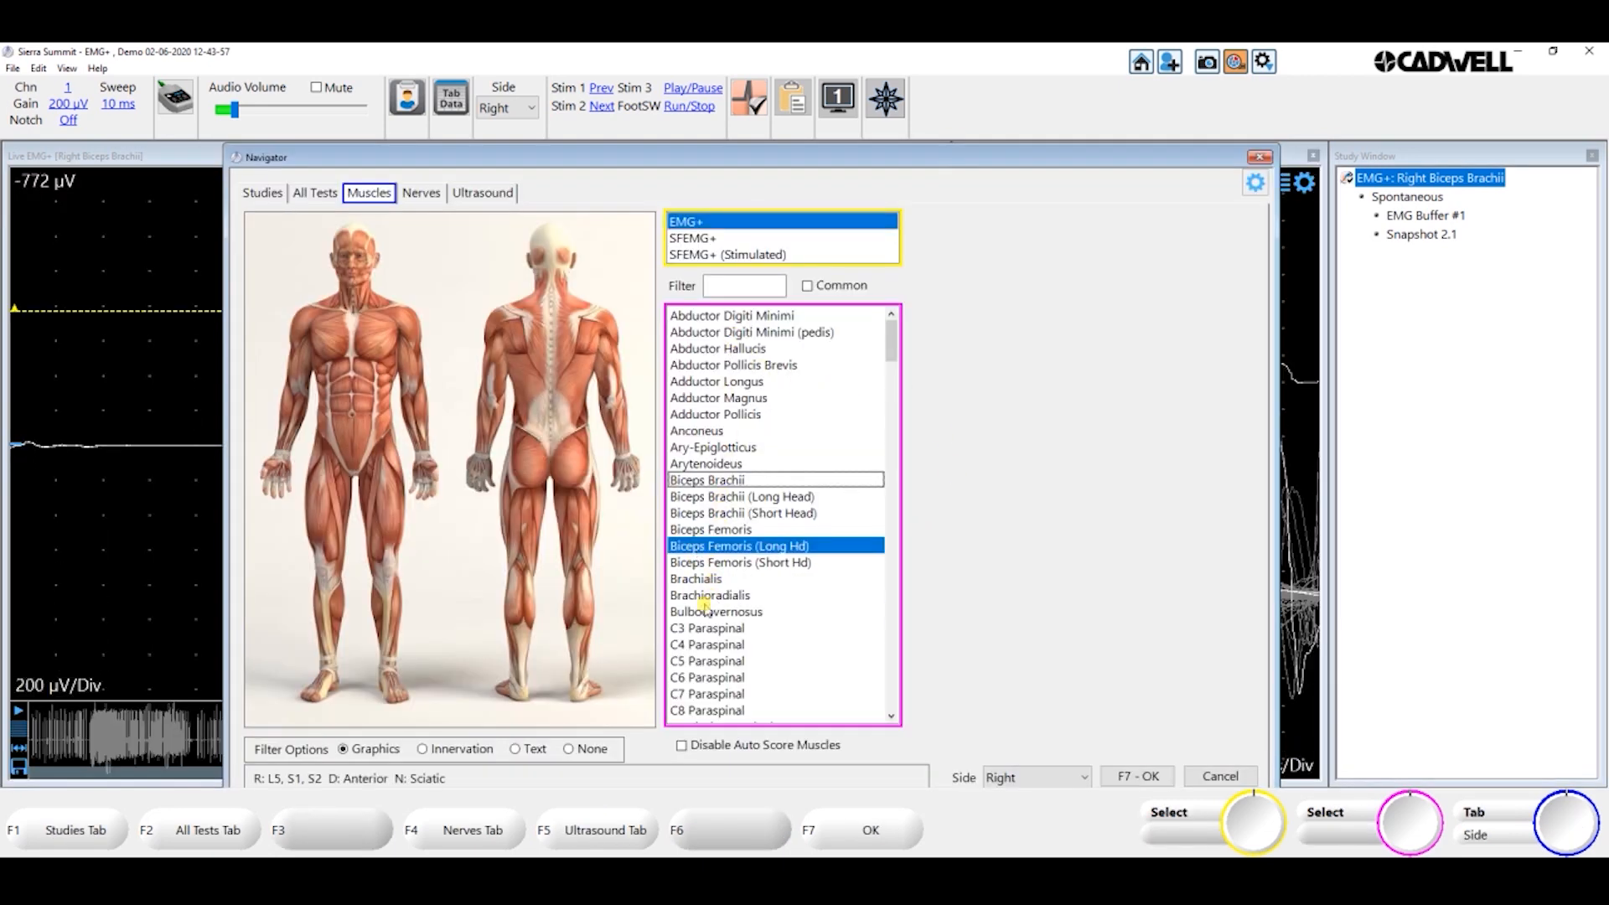
left_click(707, 607)
left_click(734, 431)
left_click(727, 349)
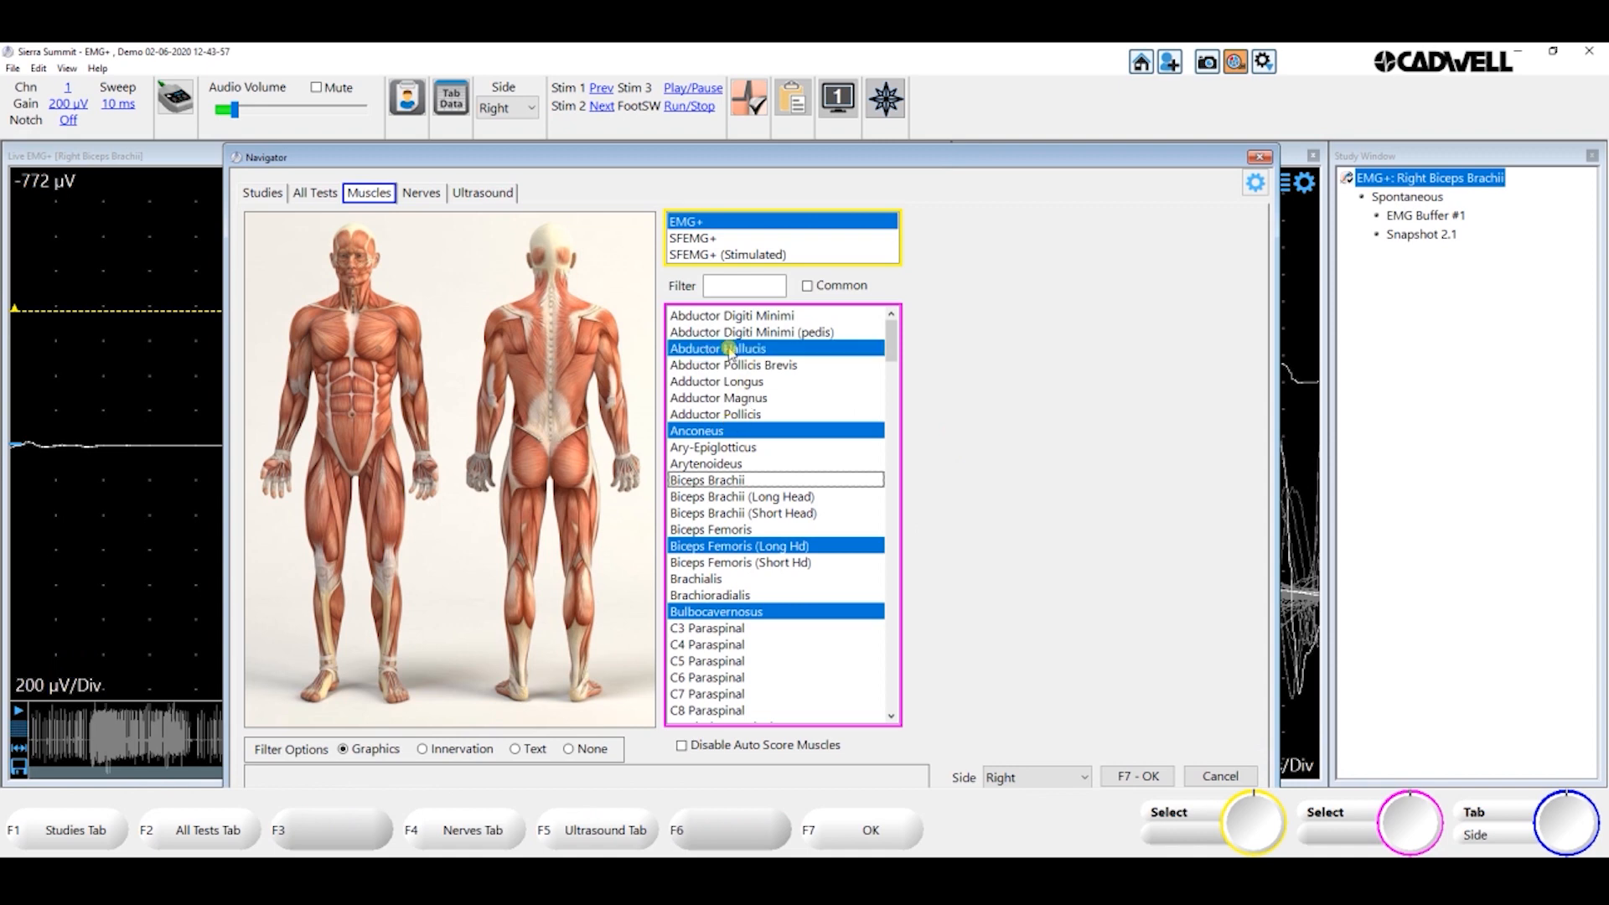
Examine the tests in the Right Cervical Radiculopathy study and close the Navigator without adding a study
left_click(262, 193)
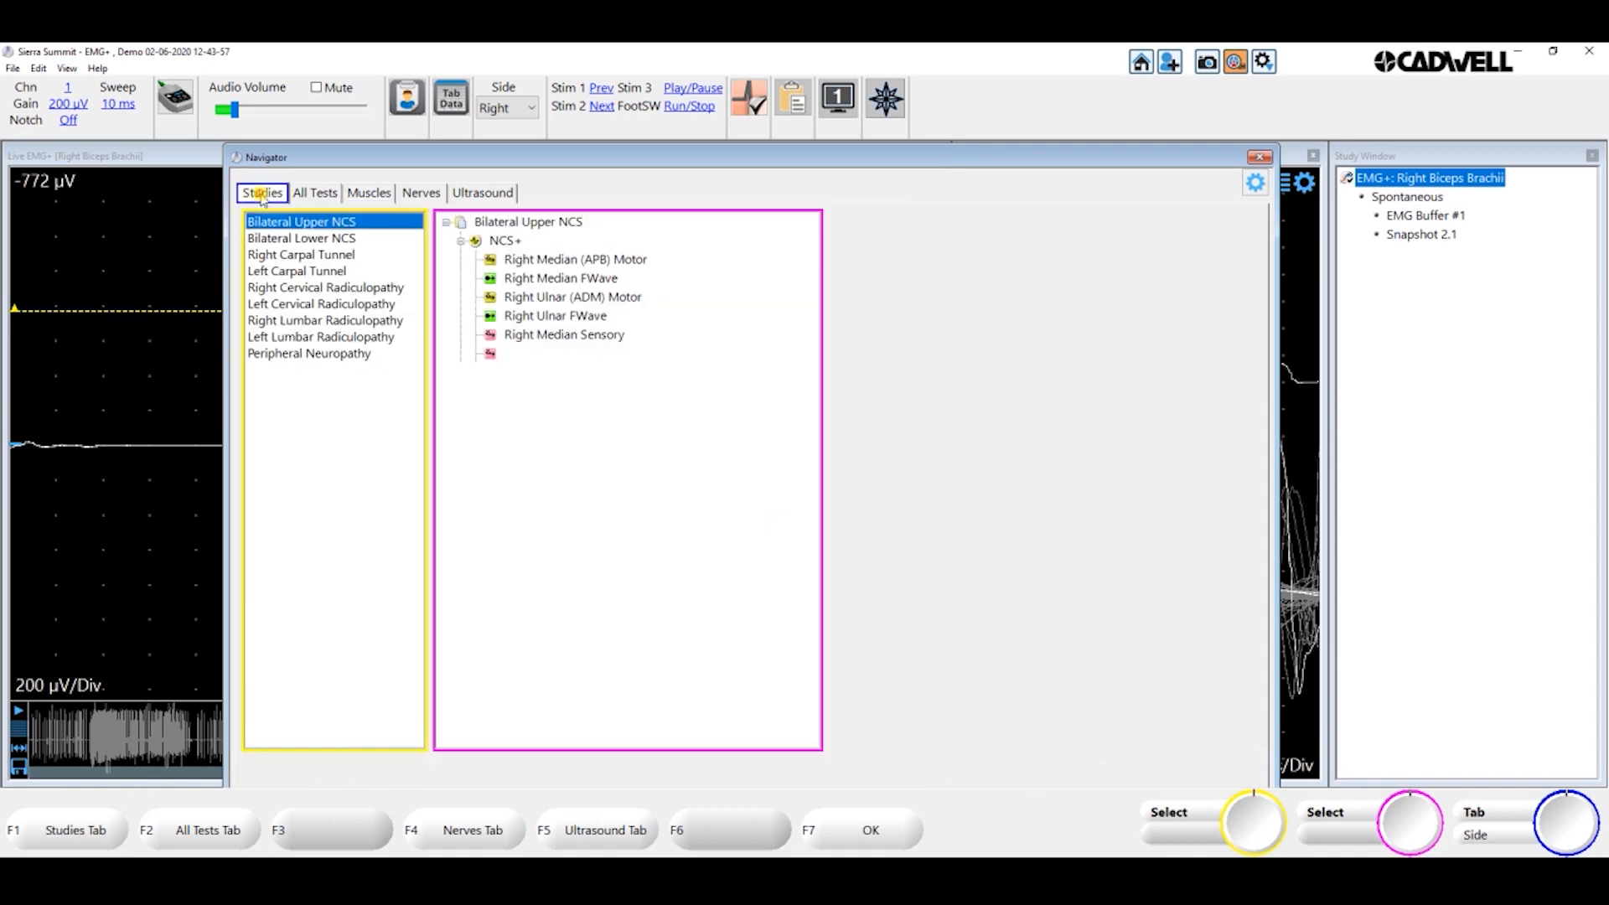
left_click(289, 285)
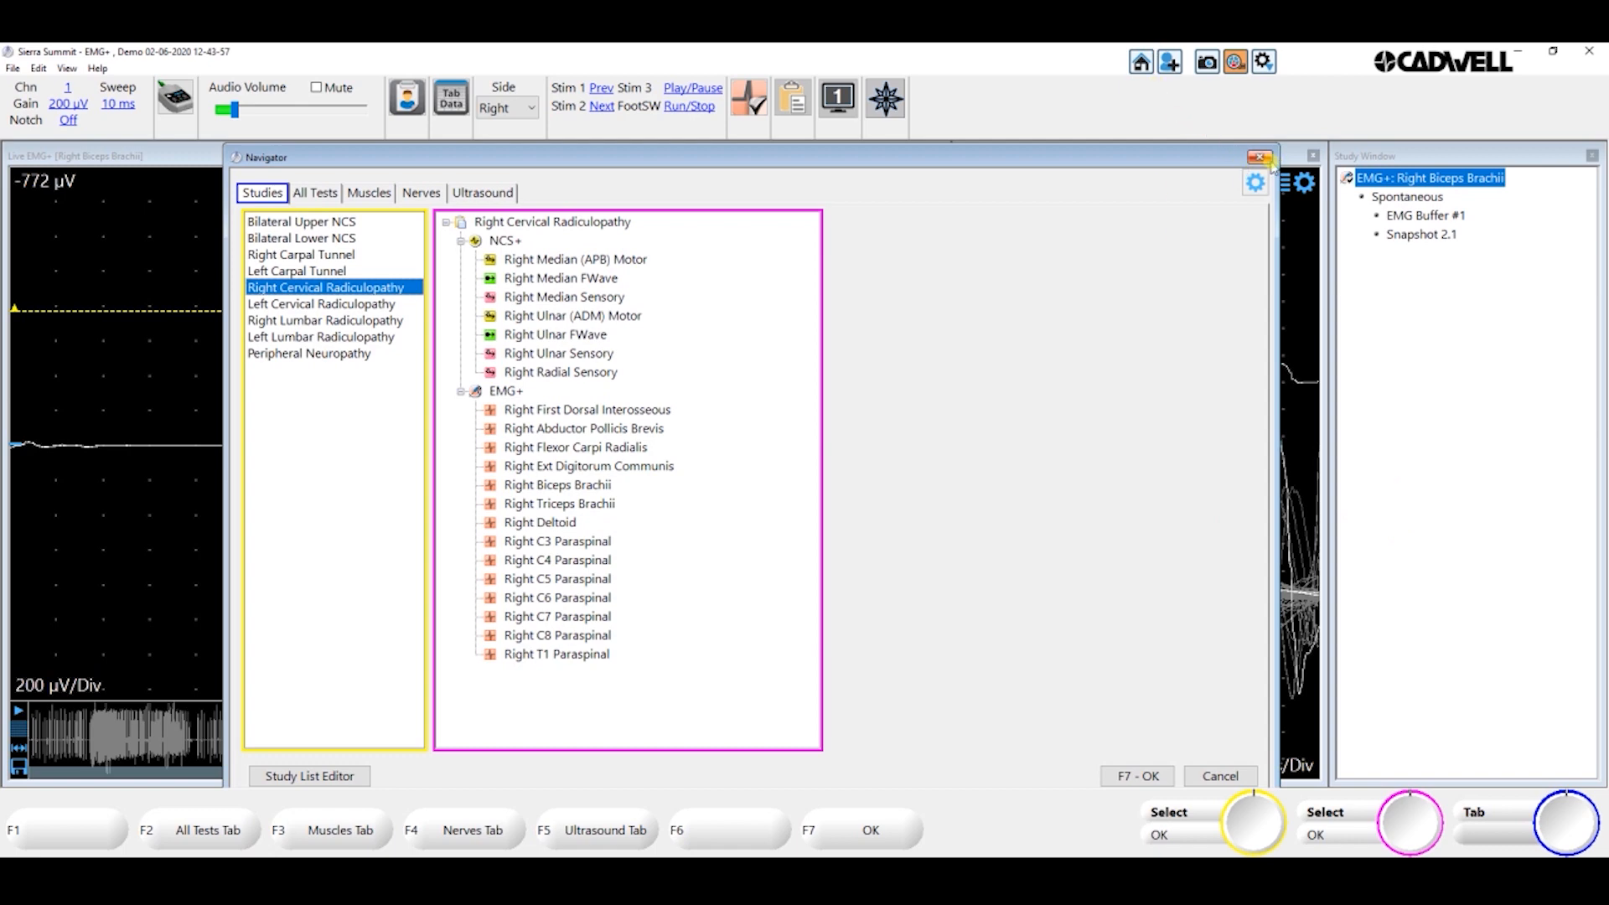
left_click(1245, 160)
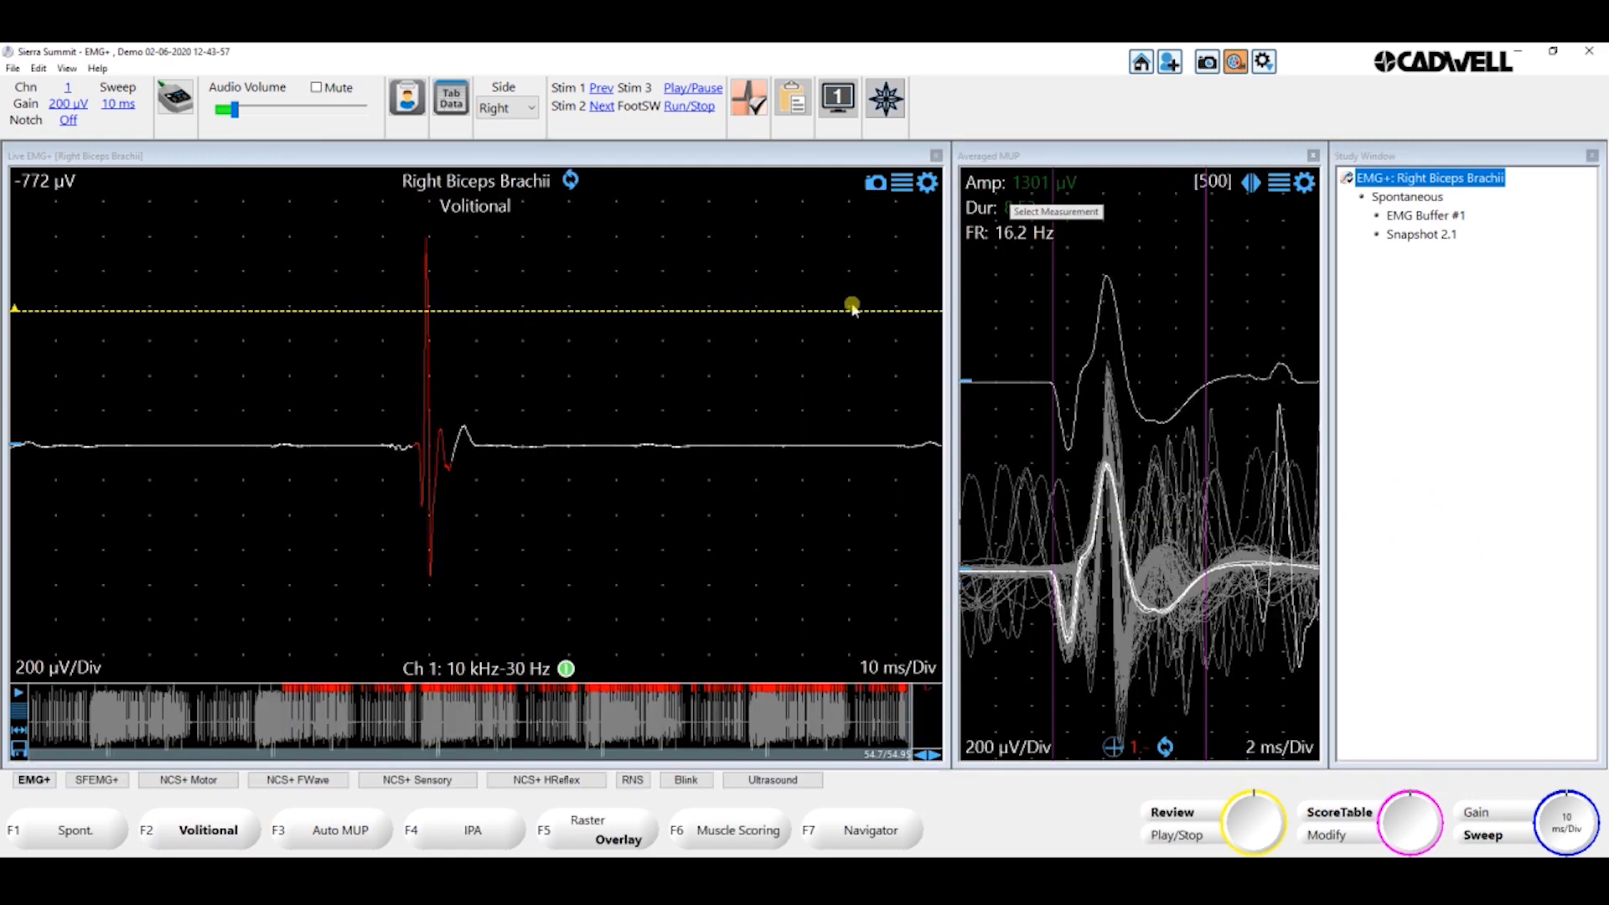